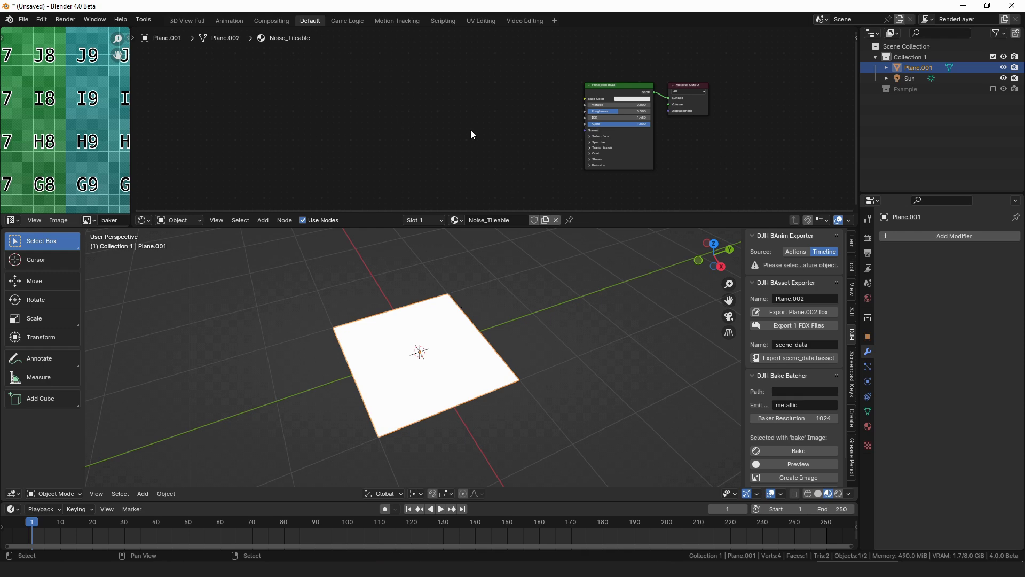
Add a Noise Texture node to the material and connect its Fac output to the Principled BSDF's Base Color.
middle_click_drag(474, 132, 481, 128)
key("shift+a")
type("n")
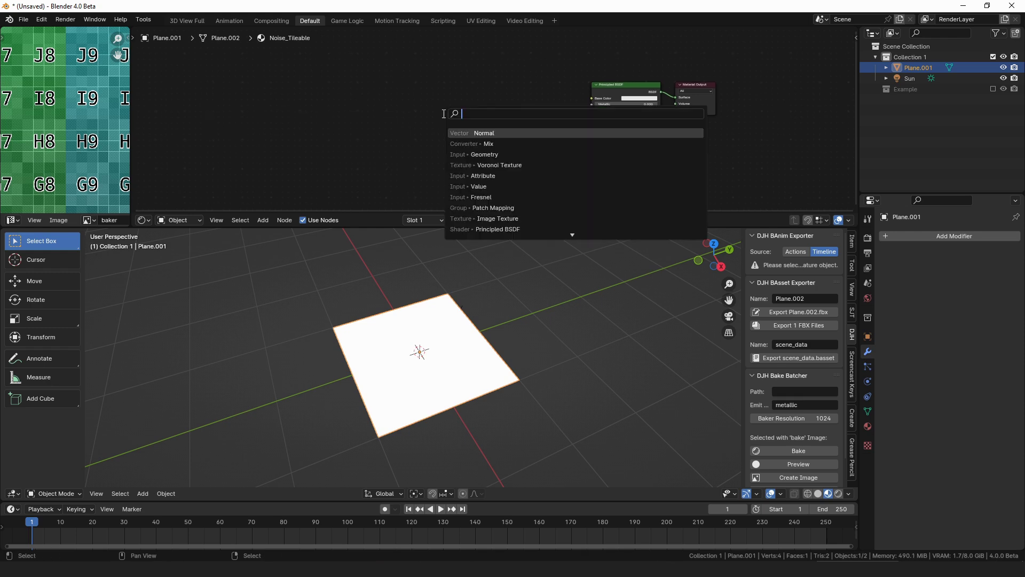
type("oi")
key("Down")
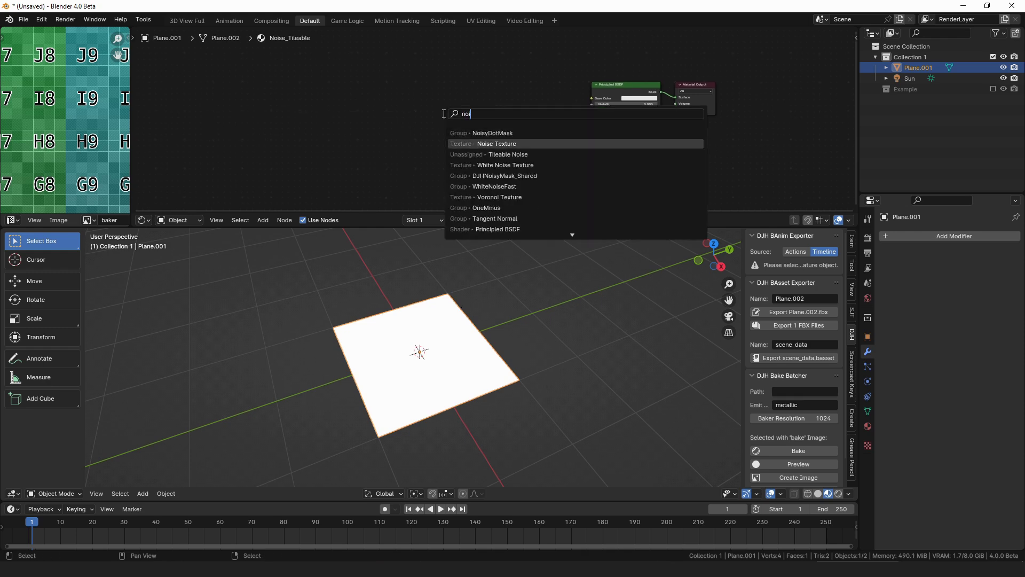
key("Return")
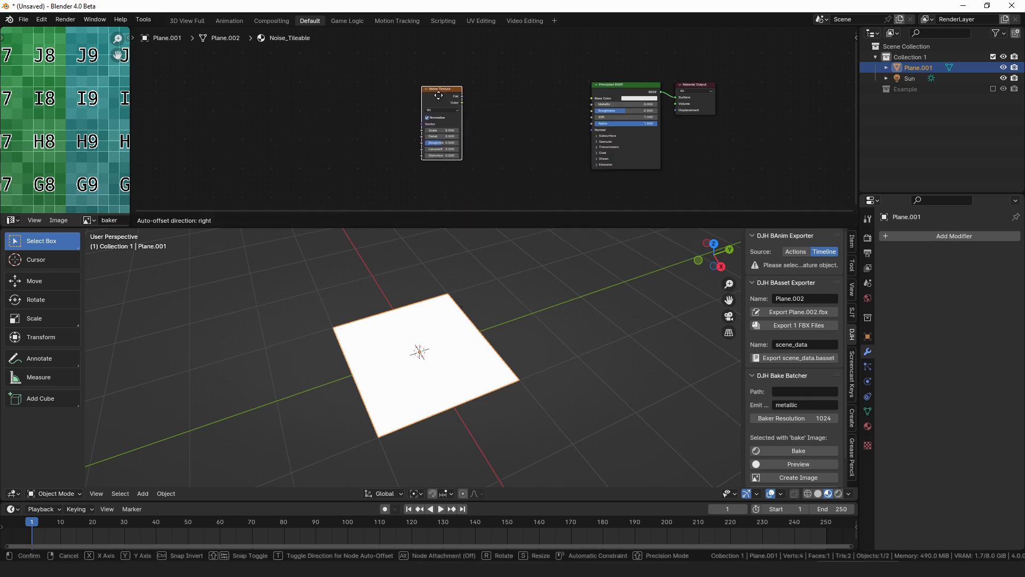
left_click(439, 88)
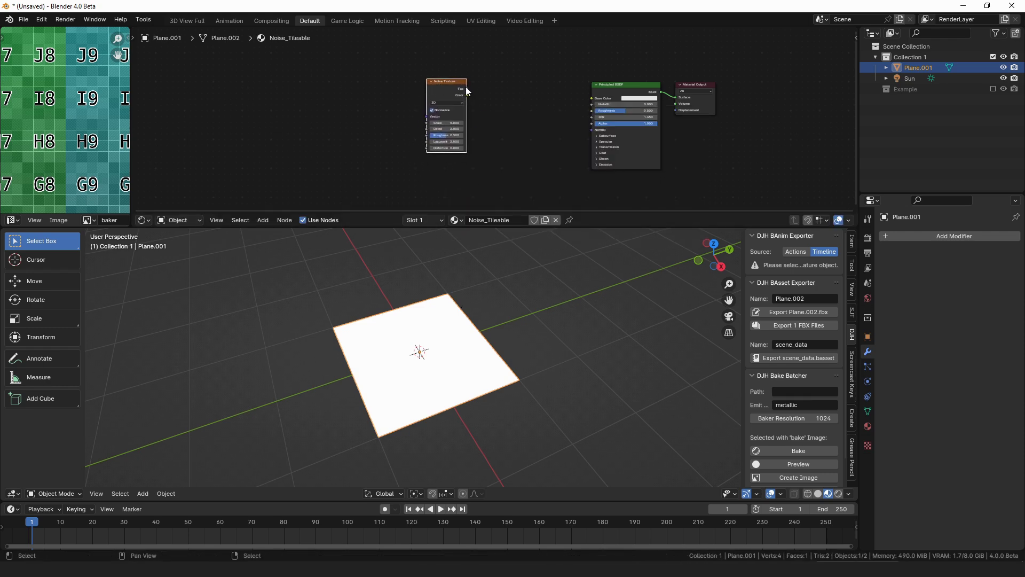
left_click_drag(467, 89, 591, 98)
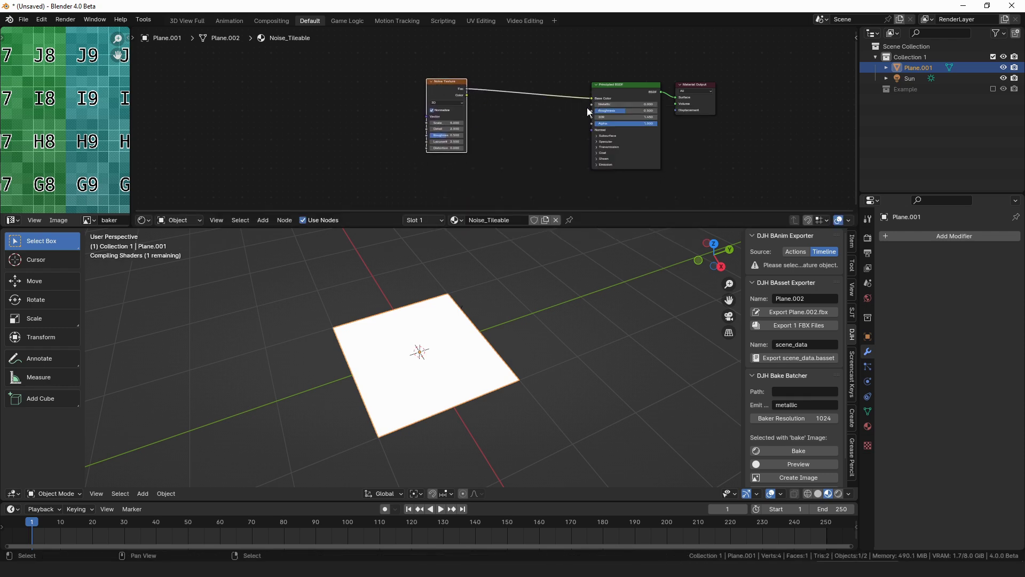
Delete the Principled BSDF node and feed the Noise Texture's Fac output straight into the Material Output's Surface.
left_click(614, 99)
key("x")
left_click(455, 90, "ctrl+shift")
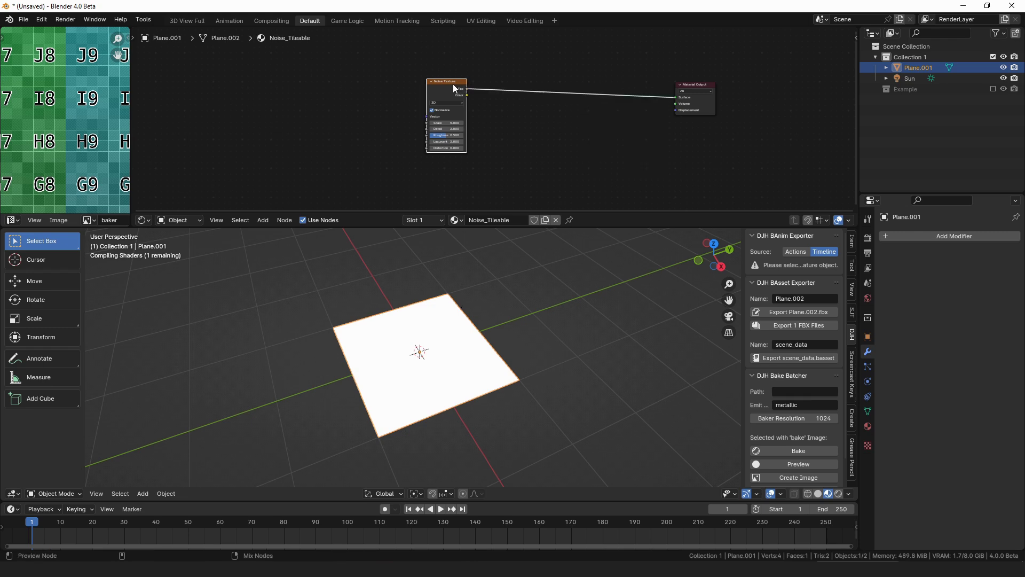
middle_click_drag(434, 104, 522, 103)
scroll(520, 113, "up", 2)
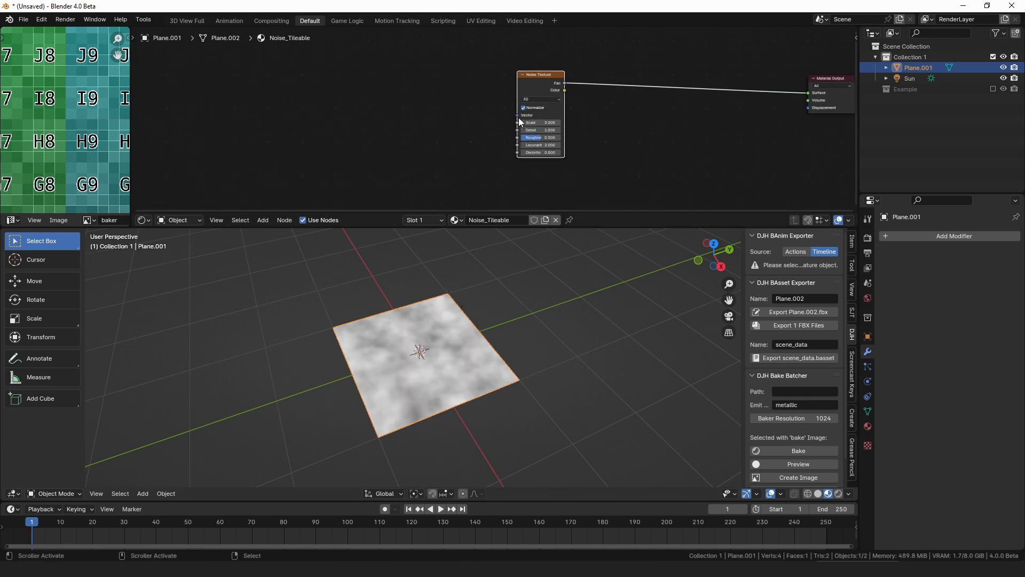
Add a UV Map node and connect it to the Noise Texture's Vector input.
left_click_drag(519, 119, 336, 104)
type("uv")
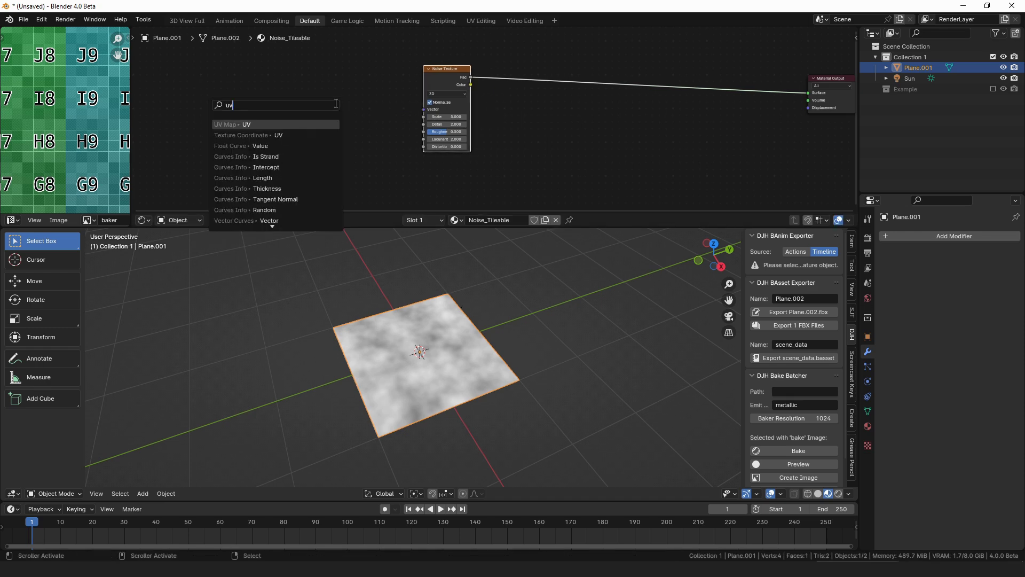
key("Return")
left_click(200, 101)
Add a Vector Math Modulo node fed by the UV Map, with its second vector's X and Y set to 1.
key("shift+a")
type("mod")
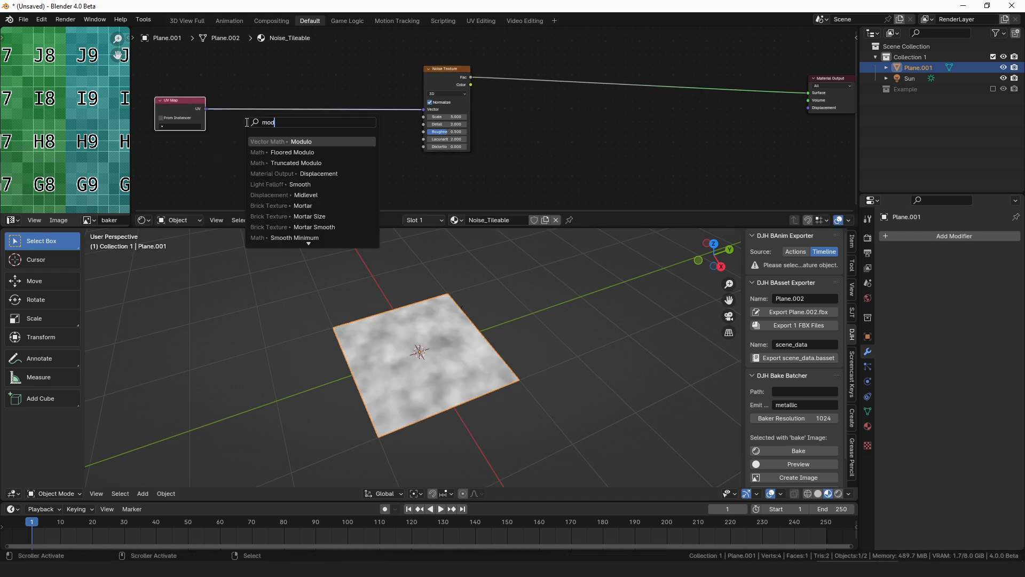
key("Return")
left_click(250, 126)
left_click(255, 138)
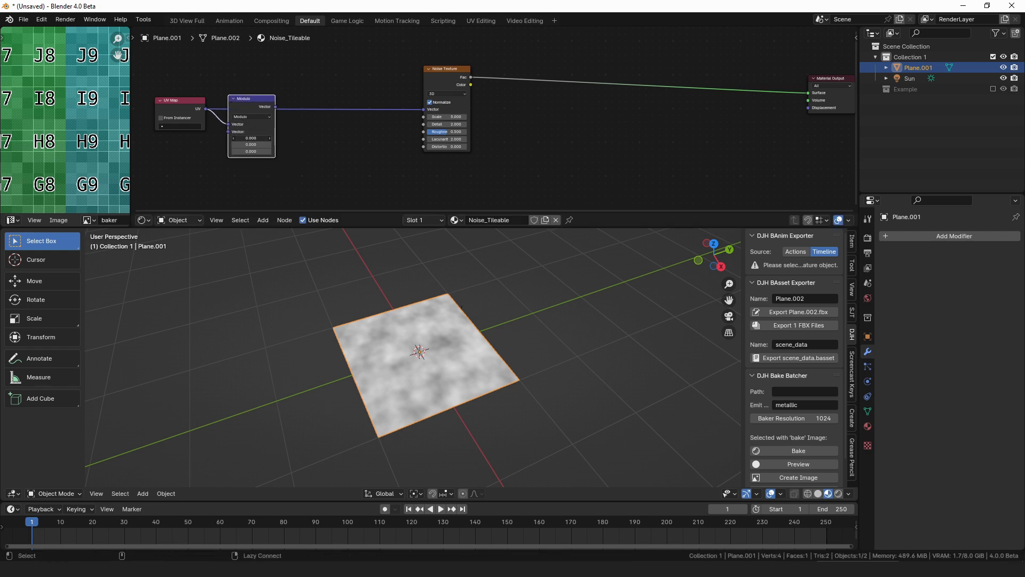
type("1")
key("Tab")
type("1")
key("Return")
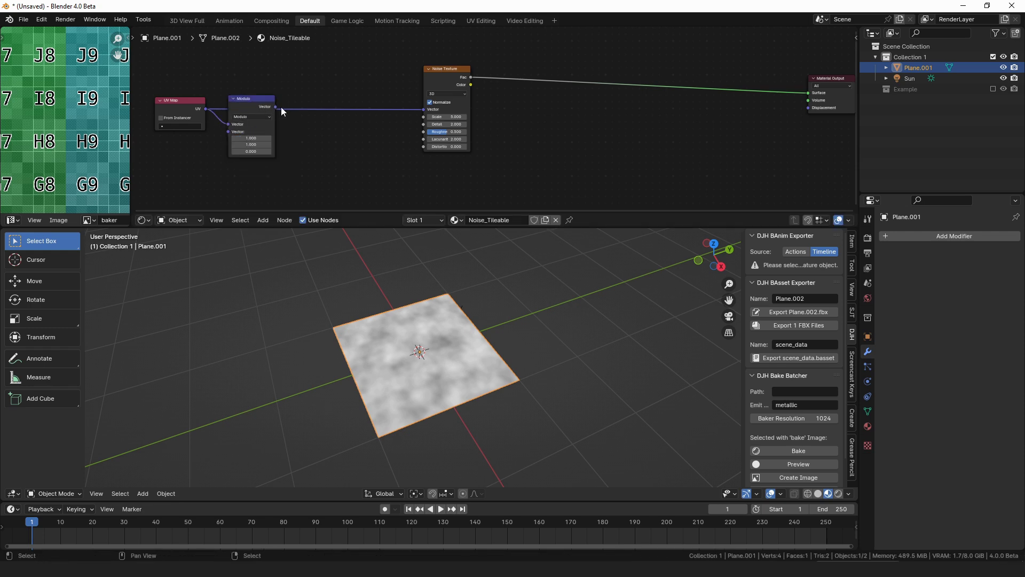
Preview the Modulo output on the plane and scale up the plane's UVs so they extend beyond the 0–1 tile.
left_click(274, 111, "ctrl+shift")
key("ctrl+Tab")
left_click(553, 353)
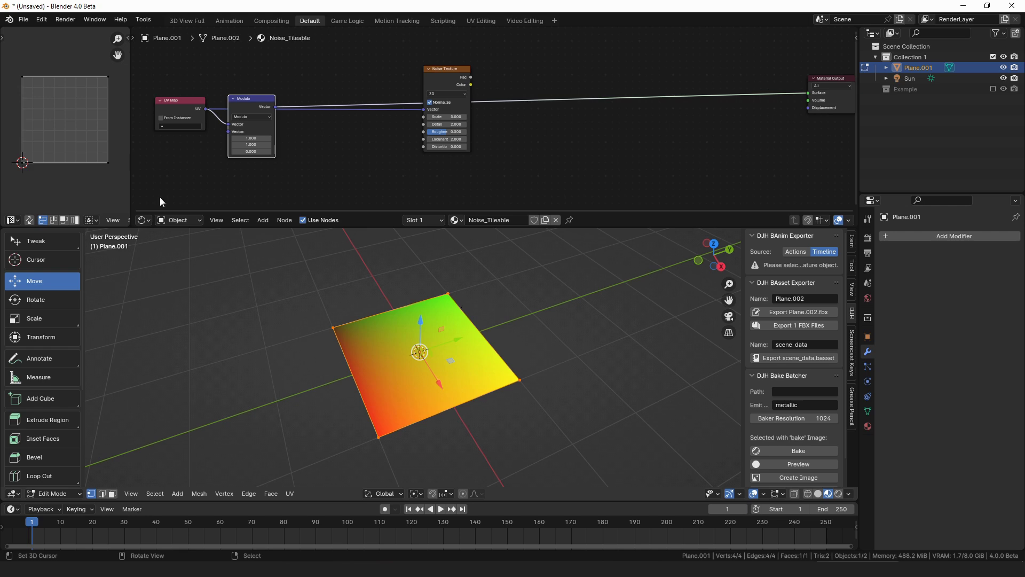
key("s")
left_click(85, 204)
key("ctrl+Tab")
left_click(290, 335)
middle_click_drag(439, 334, 397, 332)
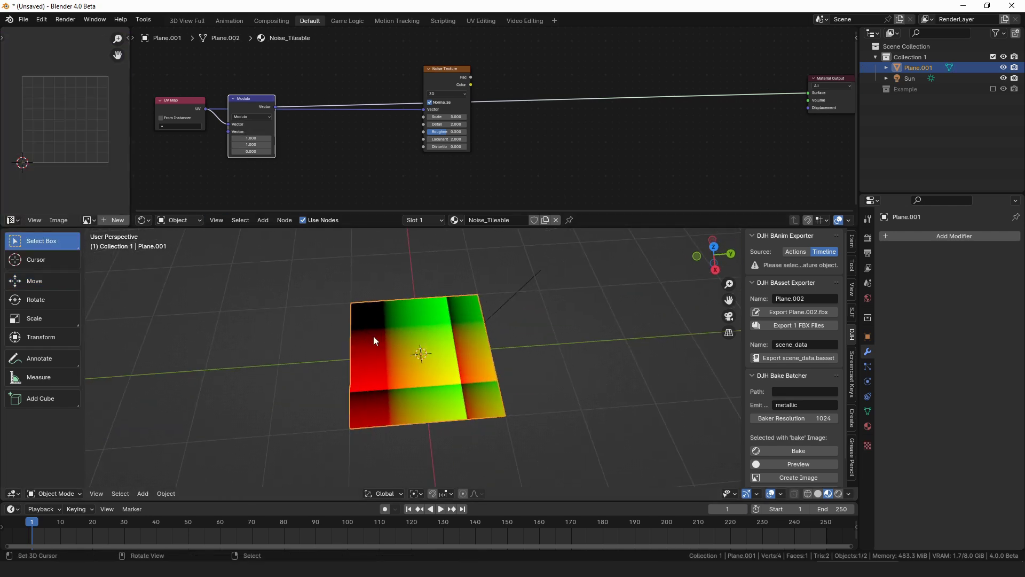
Duplicate the Modulo node, change the copy to Add, and insert it between the UV Map and the original Modulo.
left_click_drag(240, 101, 315, 104)
key("shift+d")
left_click(258, 118)
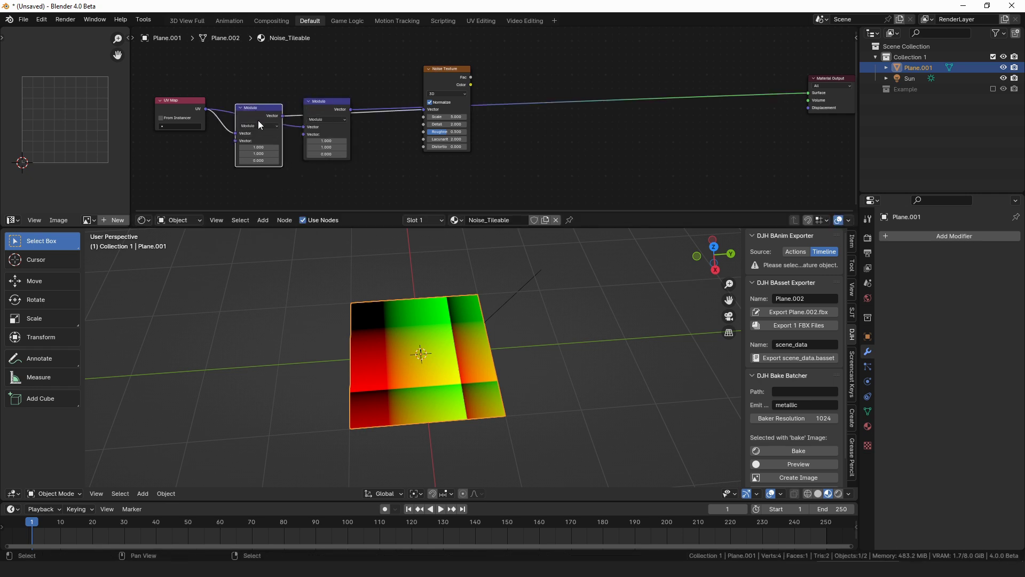
left_click(261, 127)
left_click(261, 126)
left_click(261, 125)
key("a")
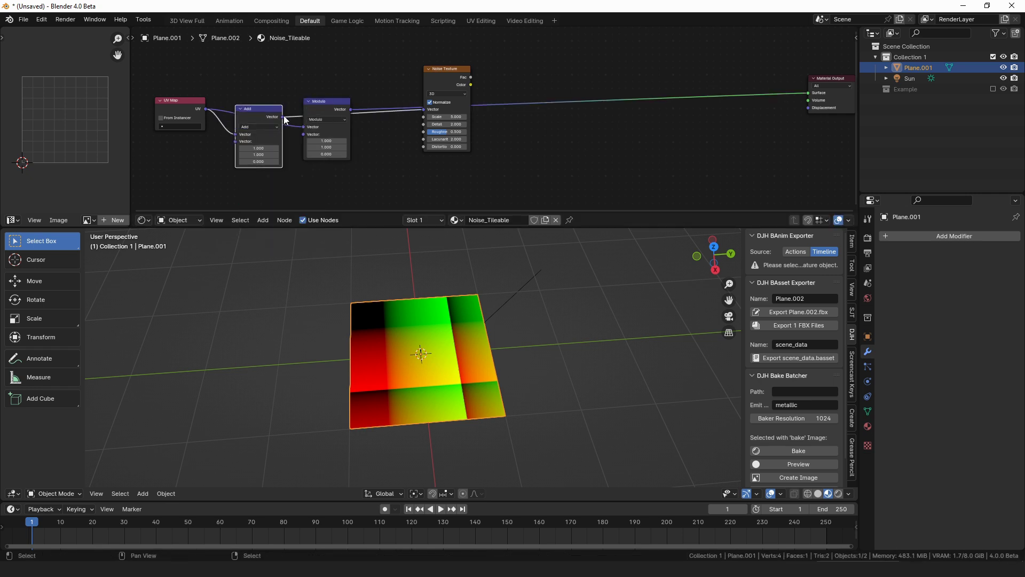
left_click_drag(283, 117, 304, 127)
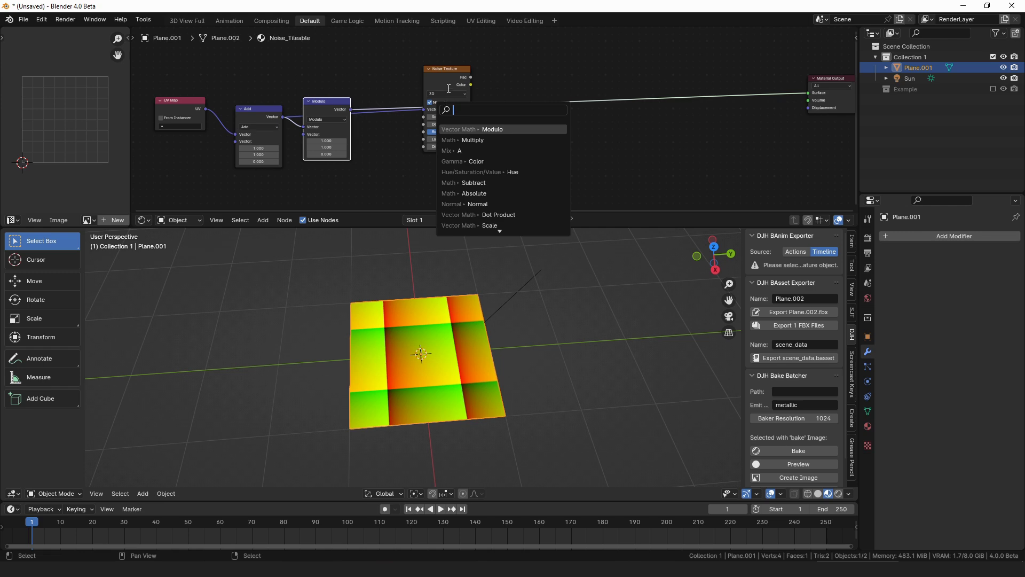
Preview the Noise Texture on the plane and feed the Modulo output into its Vector input.
left_click(454, 73, "ctrl+shift")
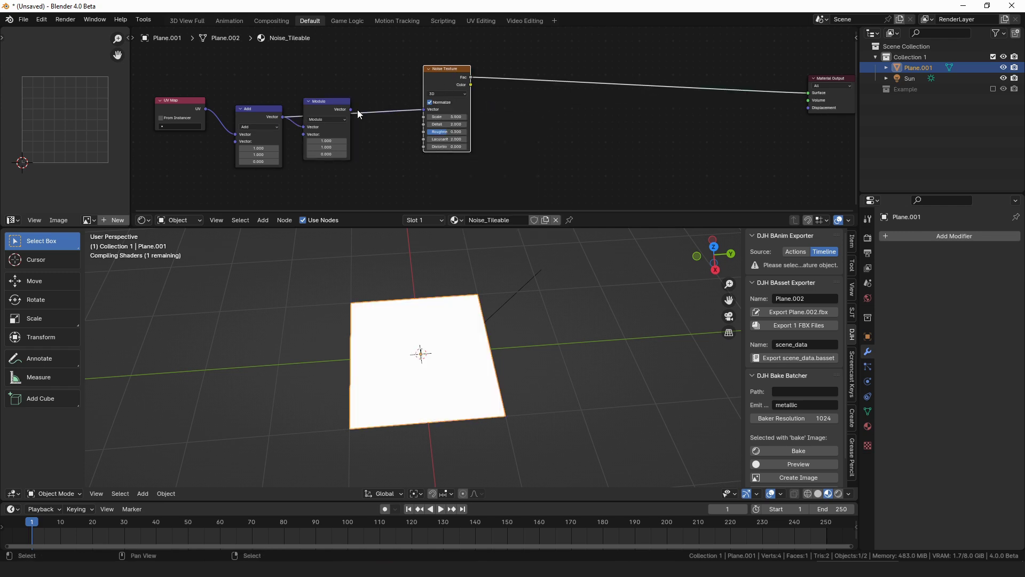
left_click_drag(352, 110, 423, 109)
Set the X and Y values of the Add and Modulo nodes to 10 and inspect the noise from the top view.
left_click_drag(259, 148, 259, 154)
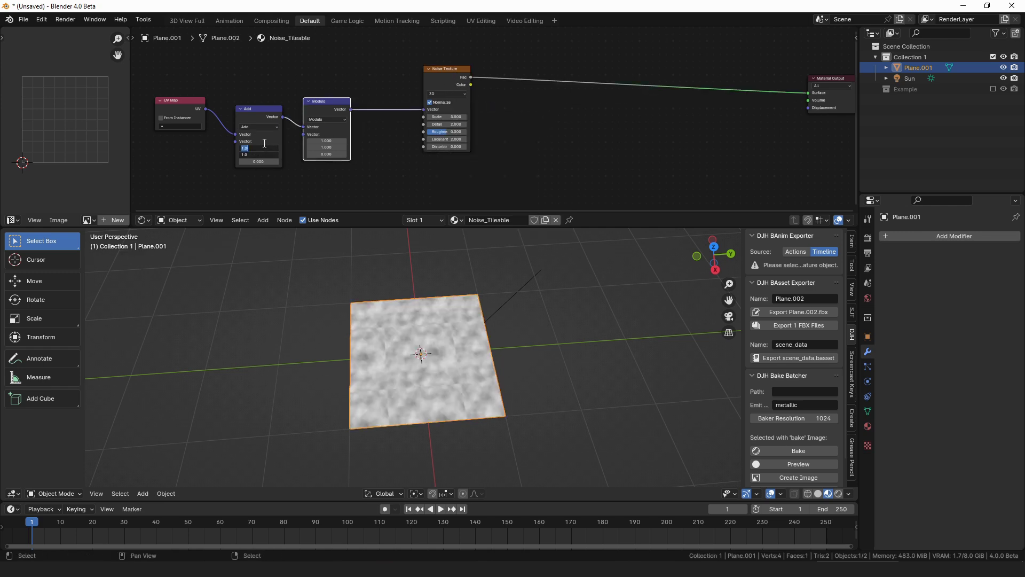
type("10")
key("Return")
scroll(412, 340, "up", 3)
middle_click_drag(395, 333, 555, 340)
key("KP_7")
scroll(412, 343, "up", 1)
scroll(472, 335, "up", 3)
middle_click_drag(442, 318, 392, 342, "shift")
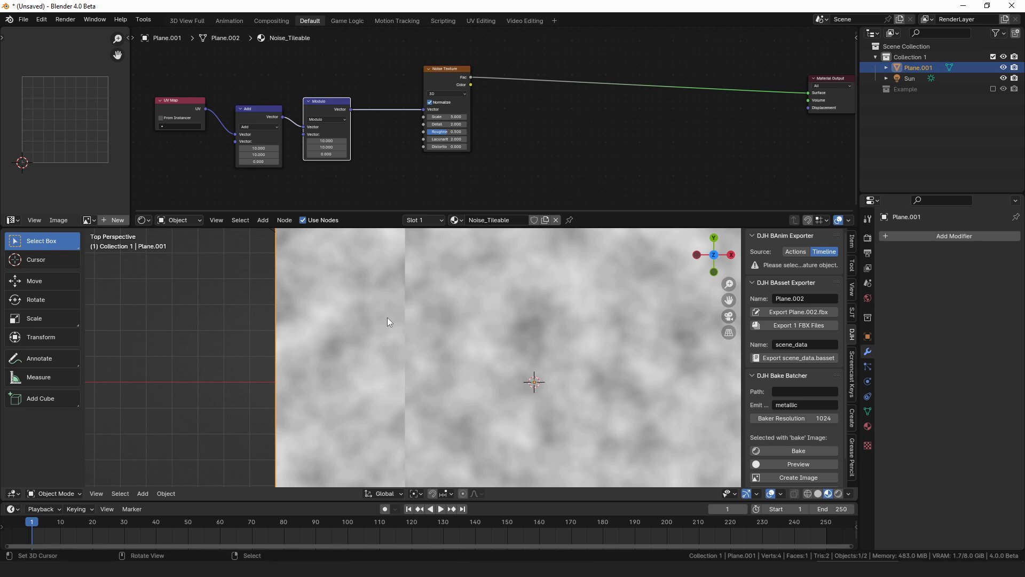
scroll(397, 308, "down", 2)
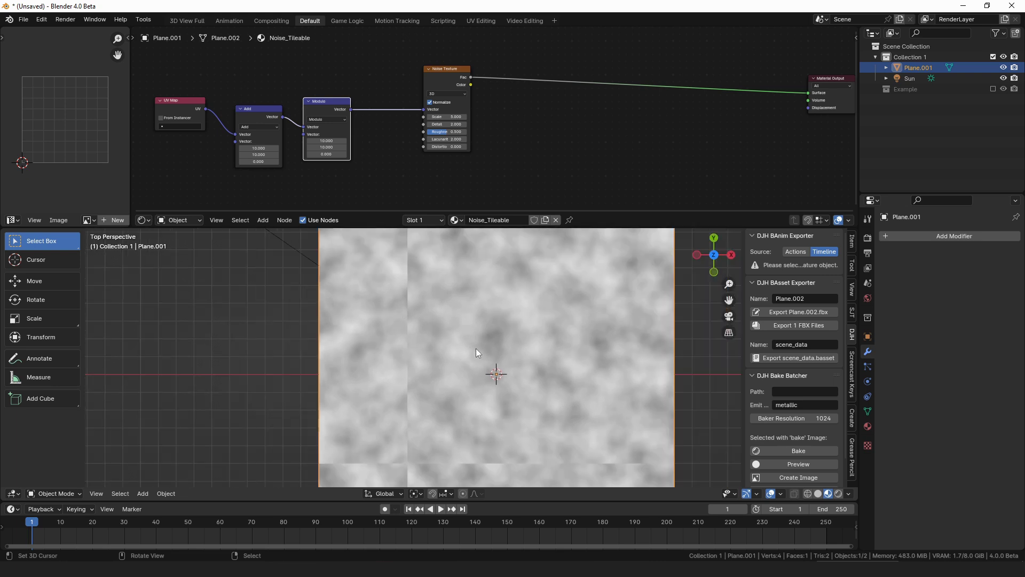
Set the Modulo node's X and Y values to 1.
left_click_drag(329, 140, 329, 147)
type("1")
key("Return")
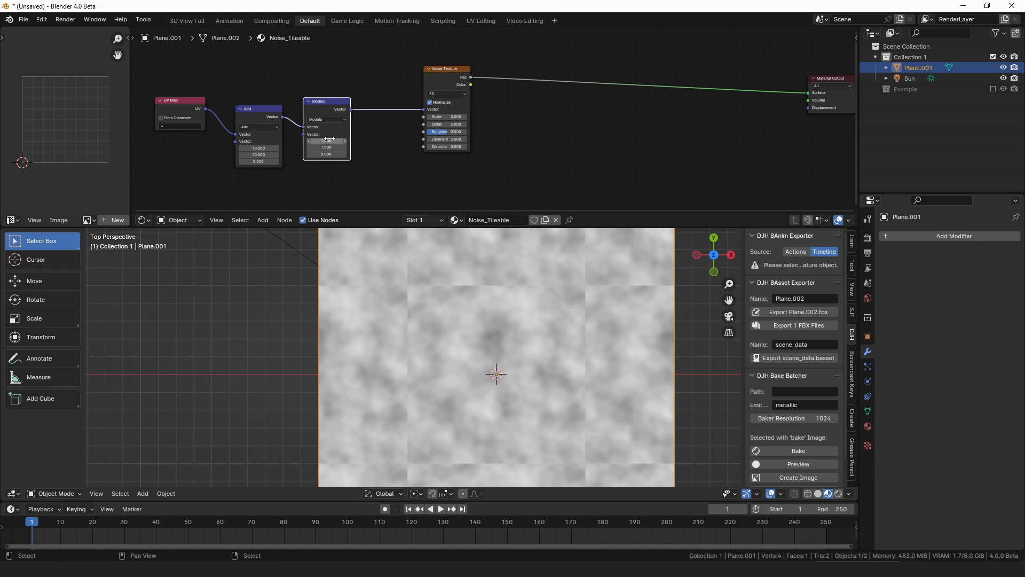
Move the Noise Texture node closer to the Material Output and turn it into a node group.
left_click_drag(444, 77, 530, 76)
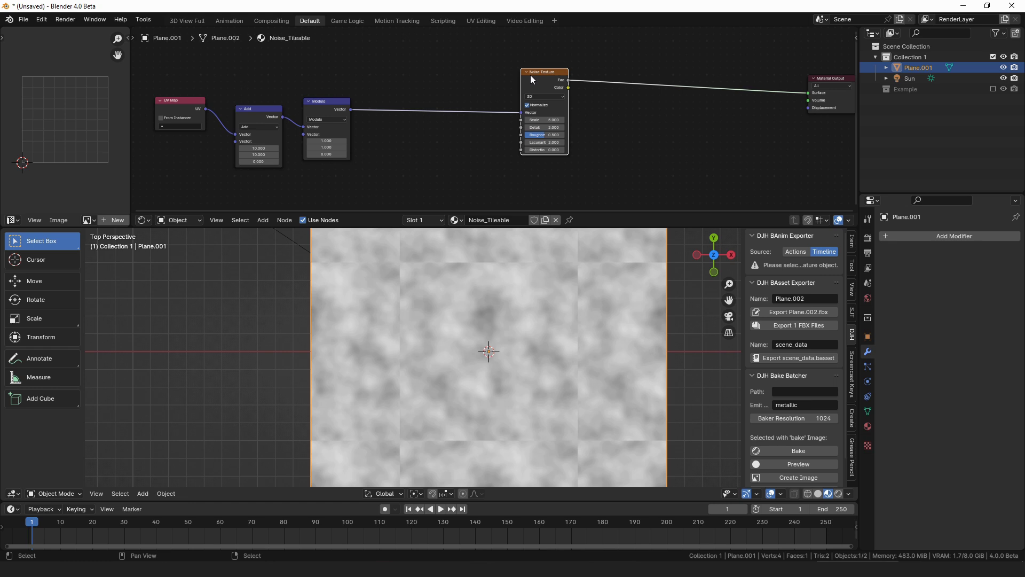
scroll(635, 159, "down", 2)
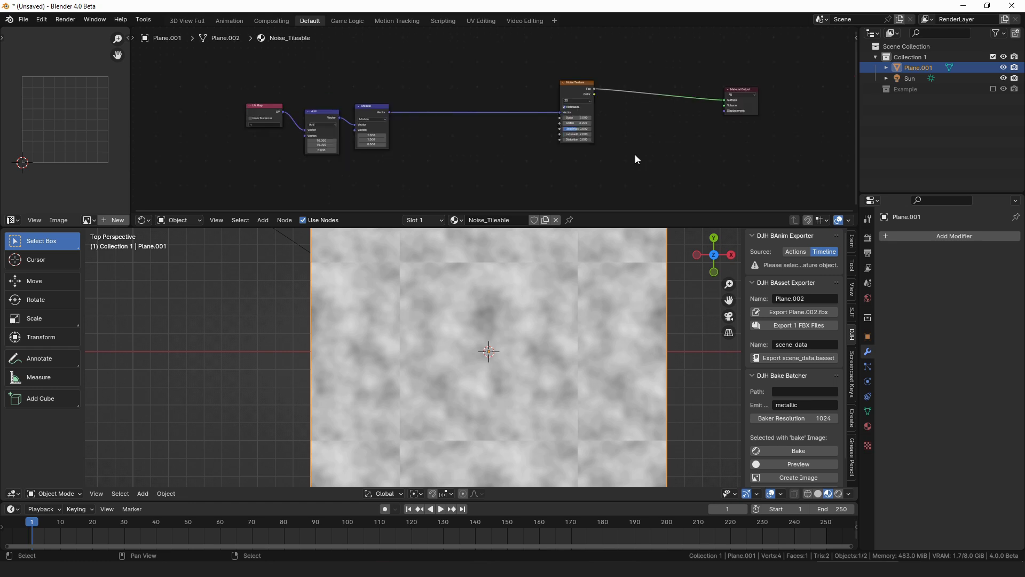
left_click(568, 96)
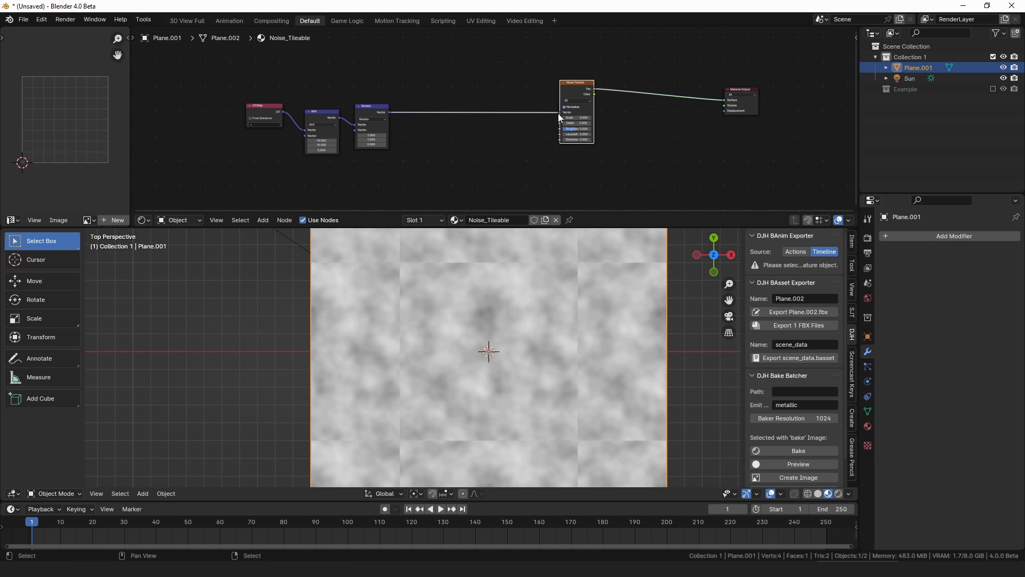
key("ctrl+g")
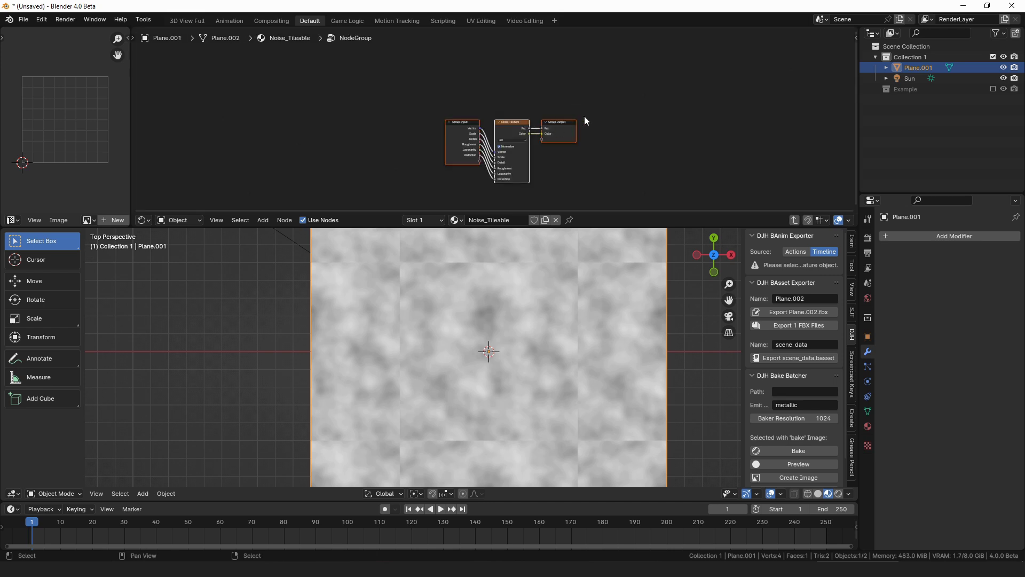
Spread out the Group Input, Noise Texture and Group Output nodes inside the group to make room between them.
left_click(584, 117)
scroll(586, 115, "up", 4)
left_click_drag(448, 126, 360, 134)
left_click_drag(574, 128, 641, 120)
left_click_drag(521, 128, 571, 111)
left_click_drag(352, 134, 291, 131)
left_click(352, 132)
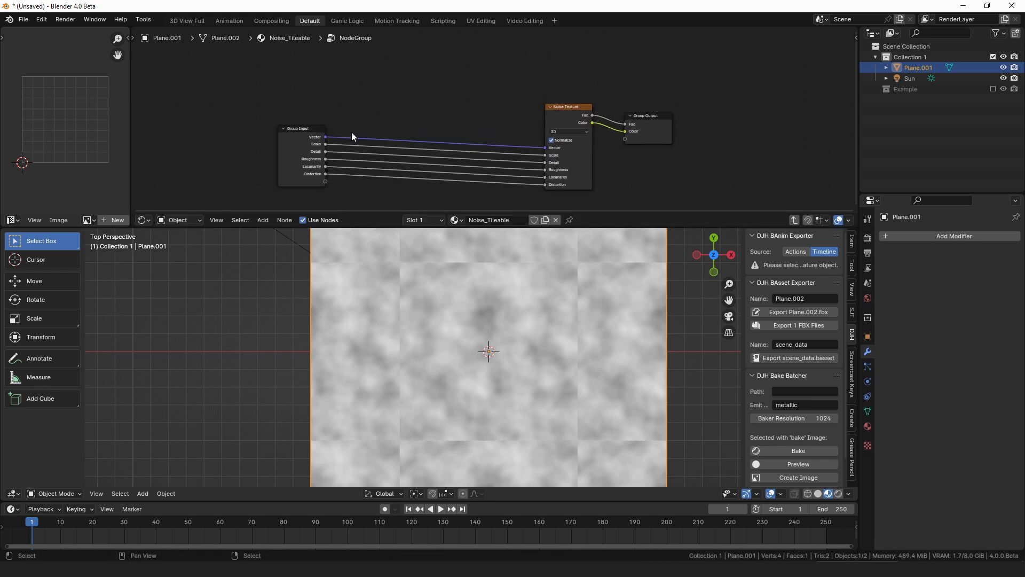
Dissolve the Add and Modulo nodes outside the group, keeping the UV Map linked to the group's Vector, and reopen the group.
key("Tab")
left_click(331, 105)
left_click(263, 113, "shift")
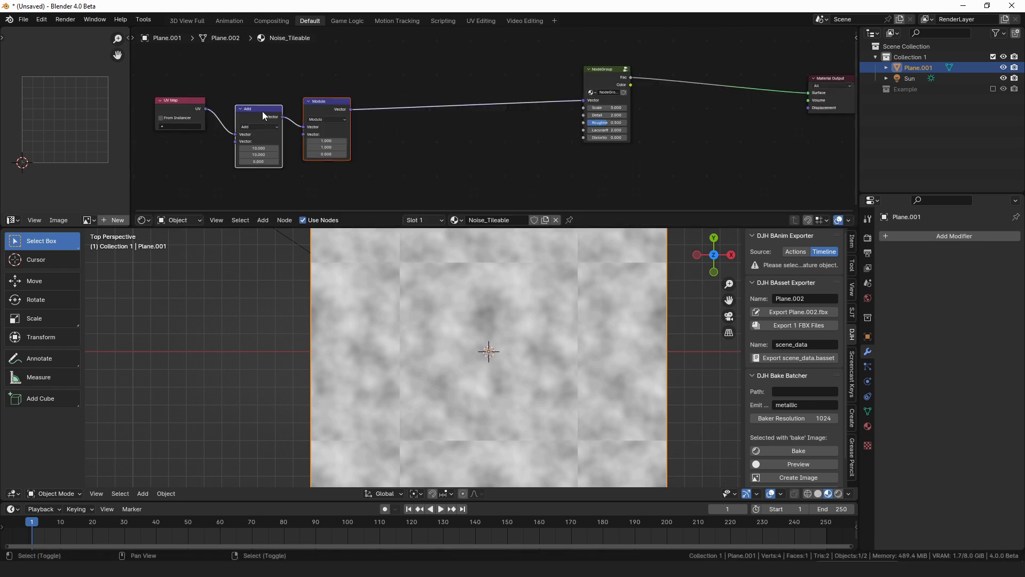
key("ctrl+x")
left_click(597, 74)
key("Tab")
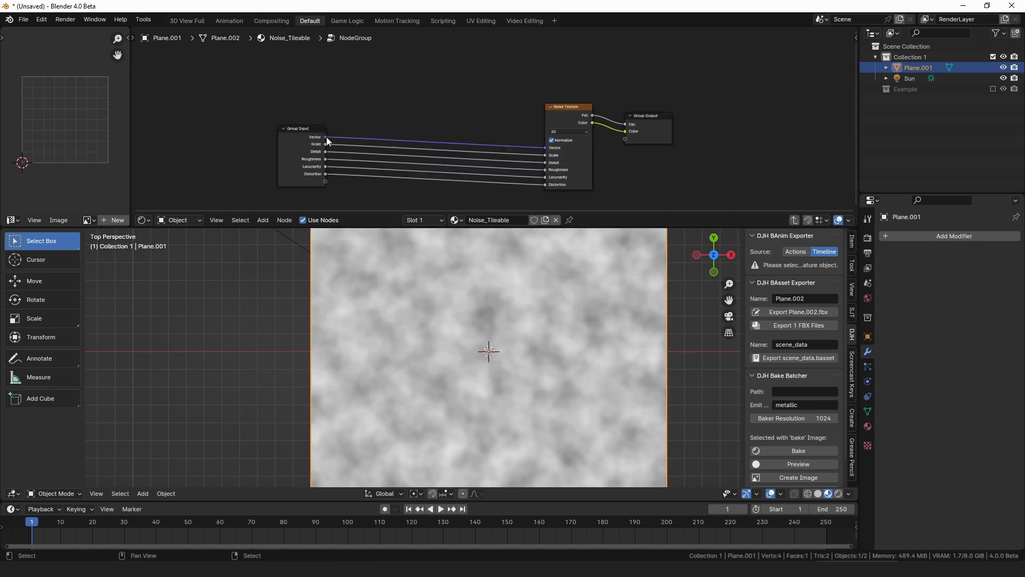
left_click_drag(327, 138, 429, 116)
type("a")
key("Return")
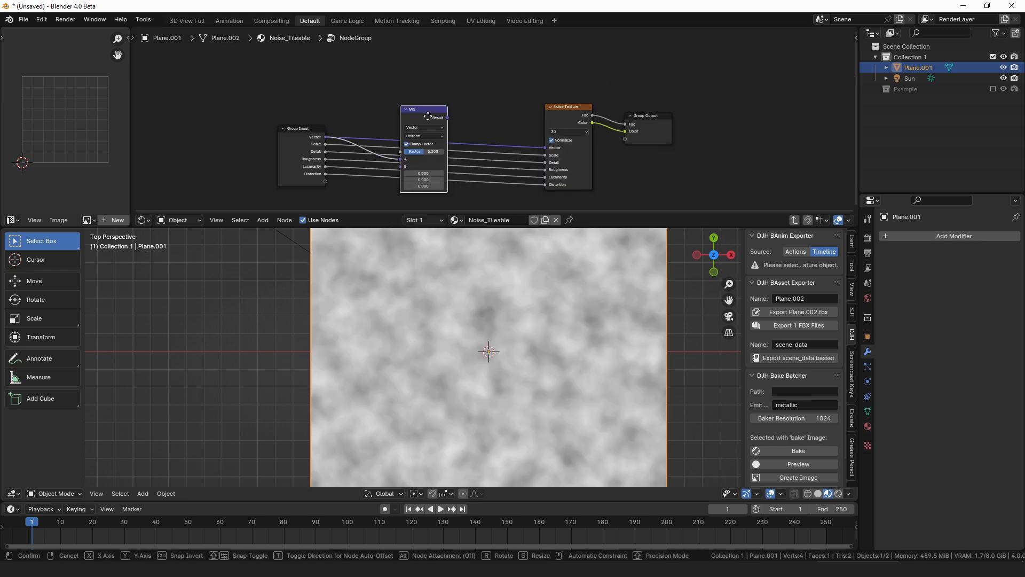
right_click(427, 116)
Add a Vector Math Add node fed by the Group Input's Vector, and choose 3D for the Noise Texture's dimensions.
left_click_drag(325, 138, 437, 102)
key("Escape")
type("add")
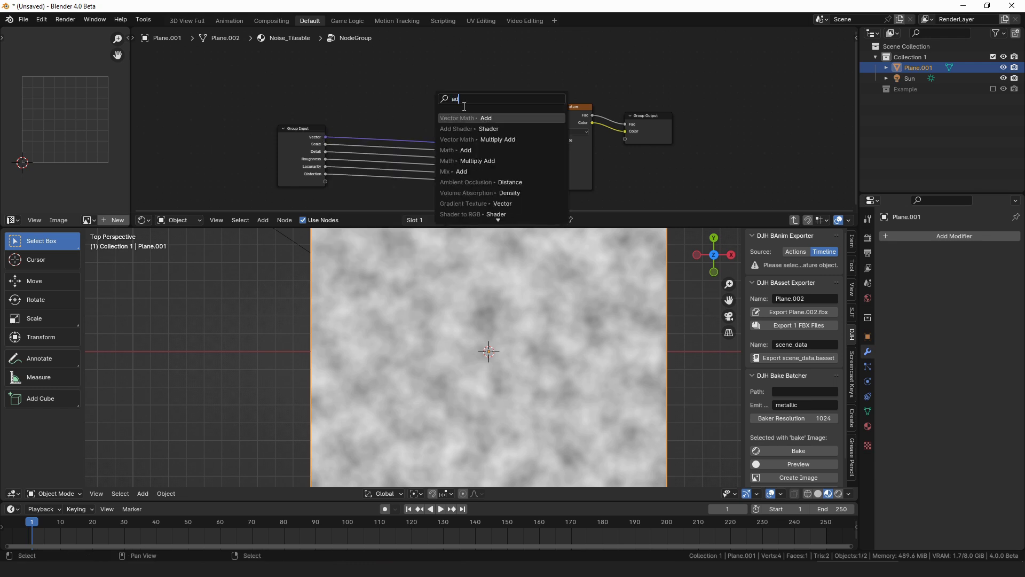
key("Return")
left_click(408, 74)
left_click(575, 131)
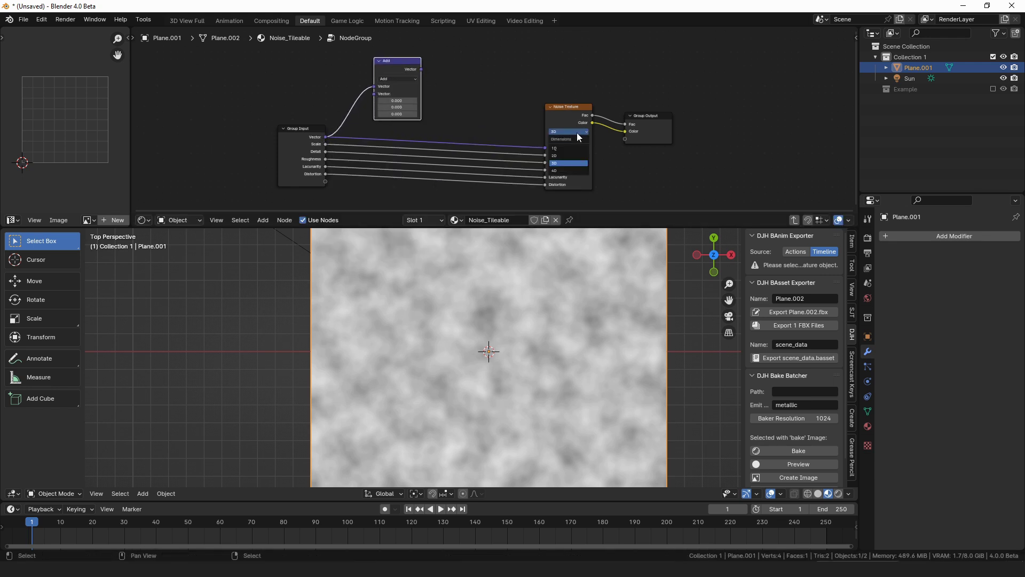
left_click(573, 163)
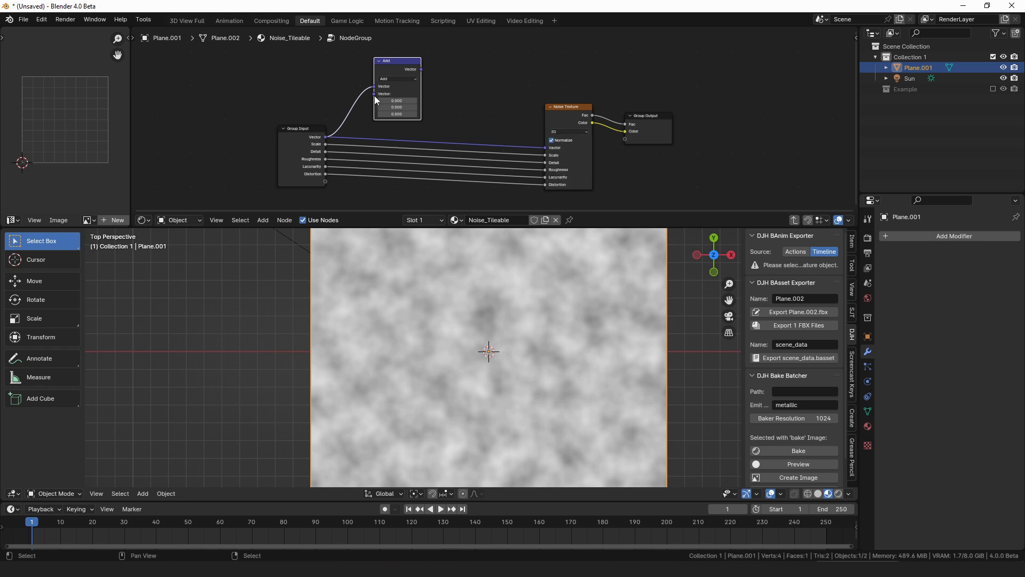
Feed the Add node's second vector from a new Combine XYZ node and expose its Z value as a group input.
left_click_drag(411, 63, 451, 56)
left_click_drag(414, 87, 328, 89)
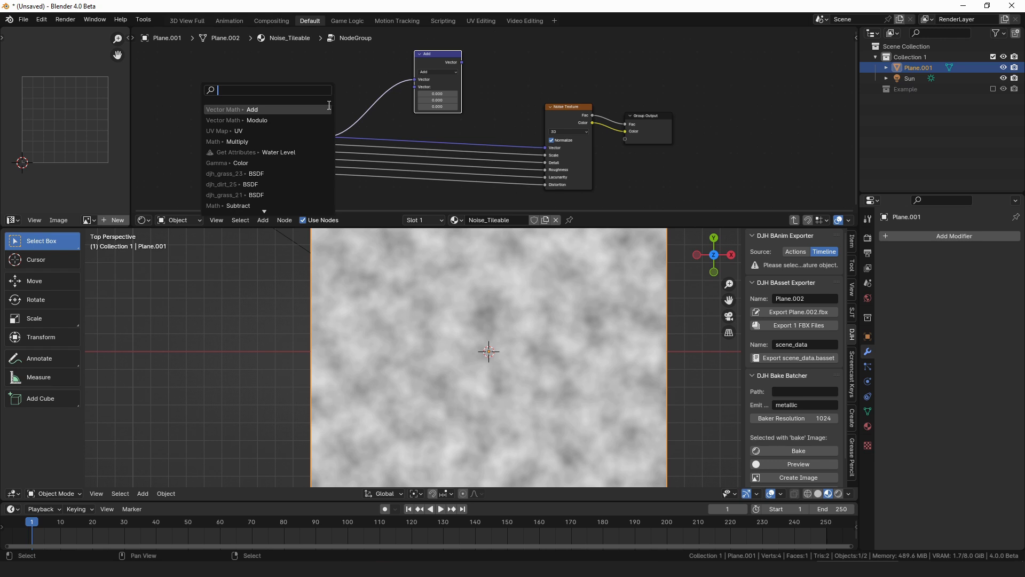
type("comb")
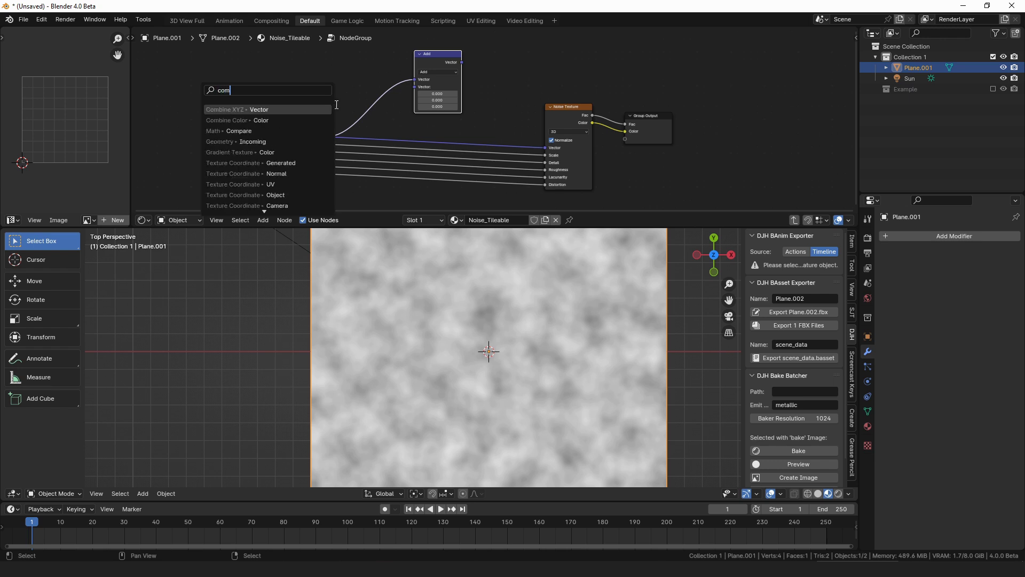
key("Return")
left_click(395, 106)
left_click_drag(356, 106, 326, 181)
left_click_drag(386, 76, 383, 95)
left_click(406, 80)
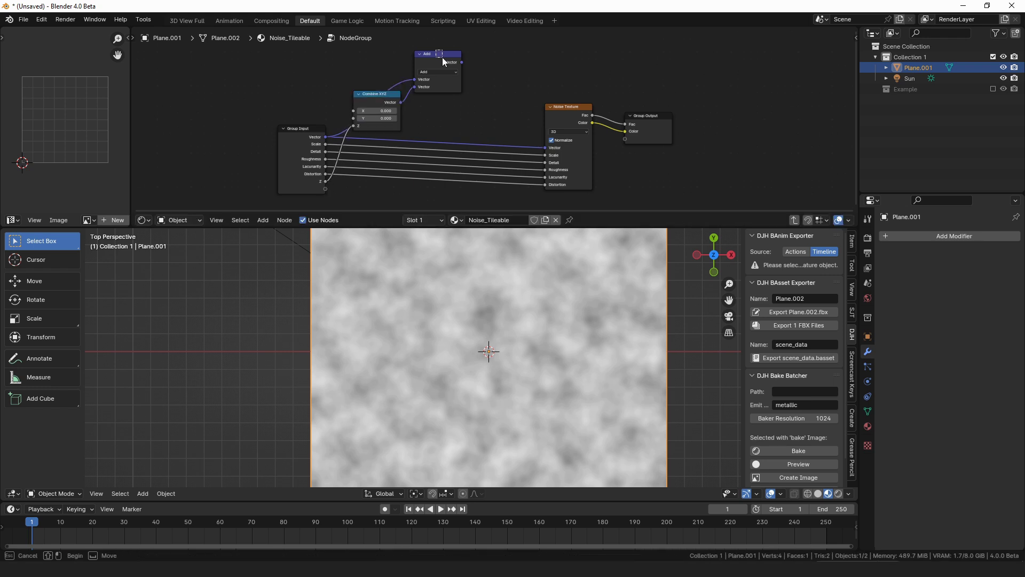
Link the Add node's result to the Noise Texture's Vector, and move the input-side nodes farther from the Noise Texture.
left_click_drag(462, 61, 545, 147)
scroll(493, 120, "down", 4)
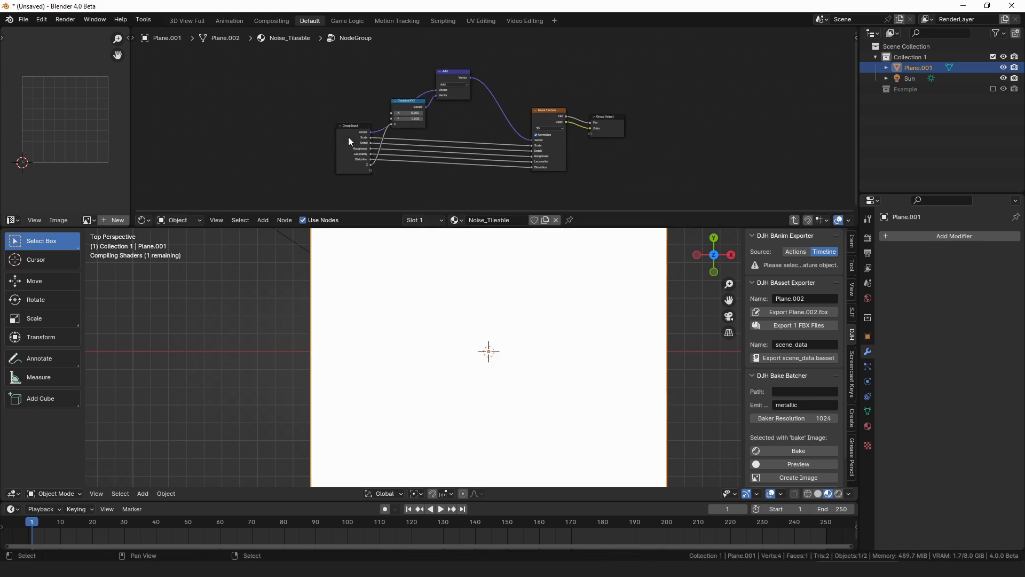
left_click_drag(348, 137, 208, 131)
Add a second Vector Math Add node after the first one, with 100, 100, 0 as its second vector.
left_click_drag(443, 77, 408, 92)
type("add")
left_click(440, 110)
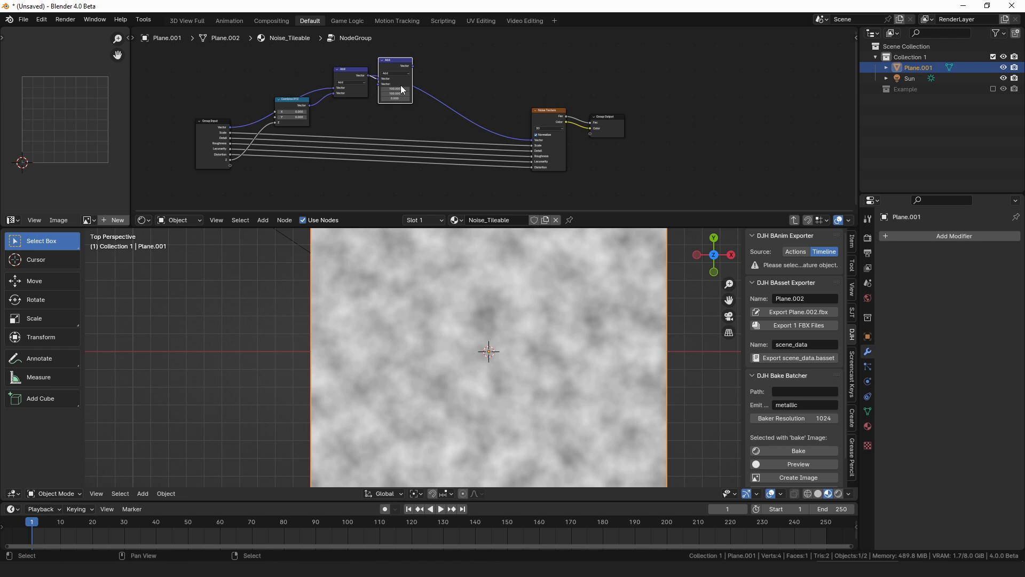
Insert a Vector Math Modulo node between the second Add node and the Noise Texture's Vector, with X and Y set to 1.
left_click_drag(414, 66, 471, 72)
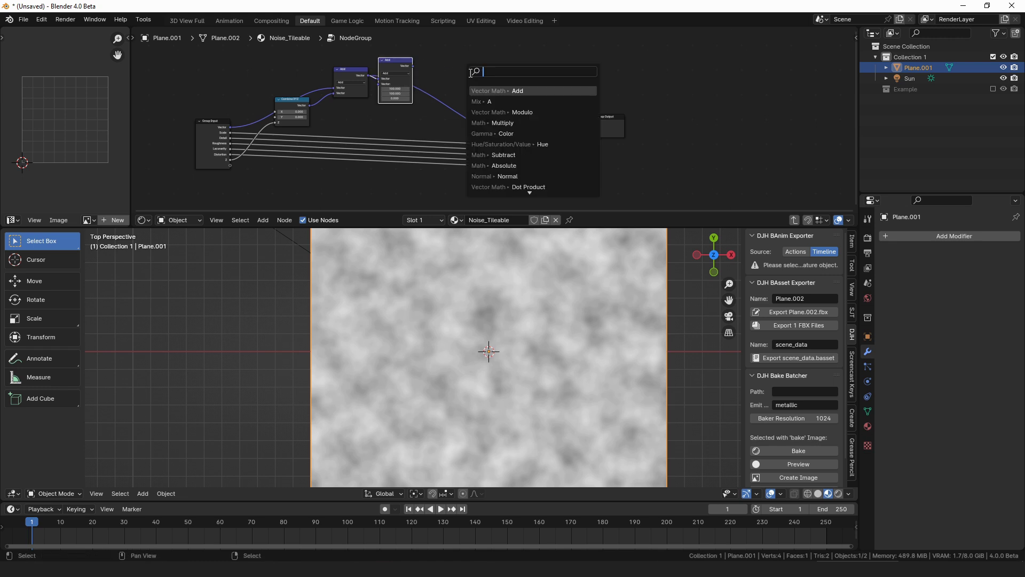
type("mo")
key("Return")
left_click(470, 81)
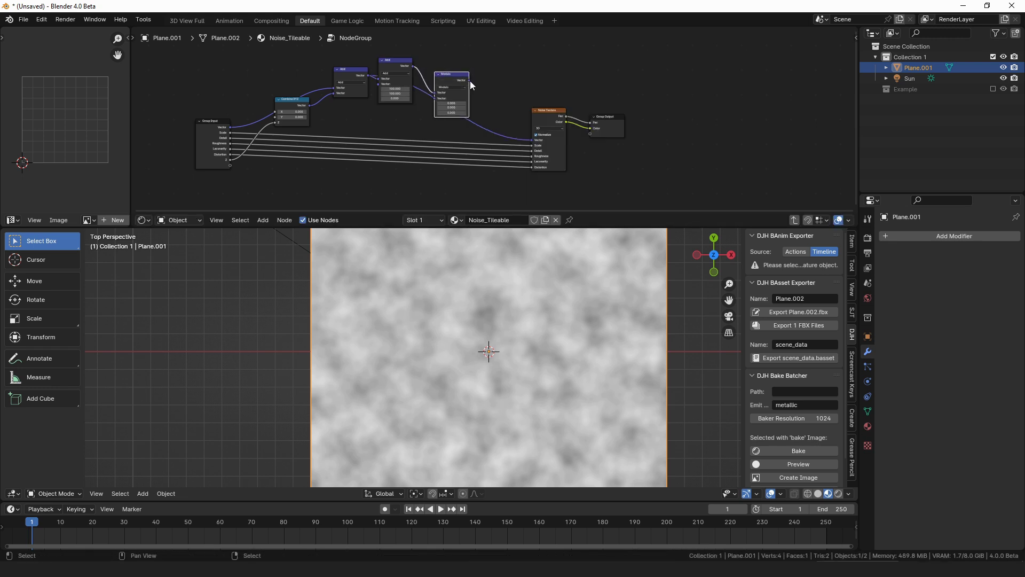
left_click_drag(469, 80, 533, 140)
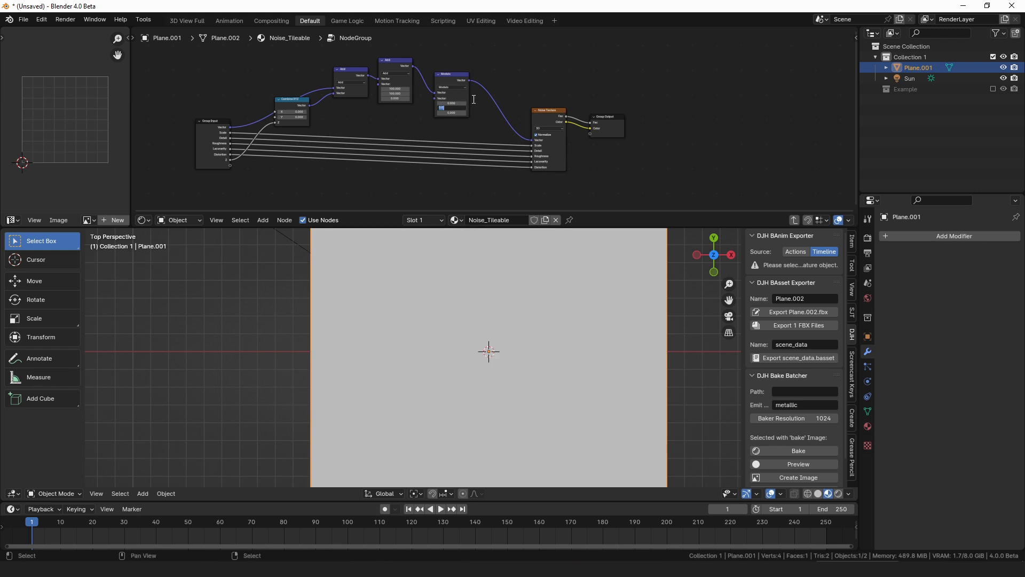
left_click_drag(457, 102, 457, 107)
type("1")
key("Return")
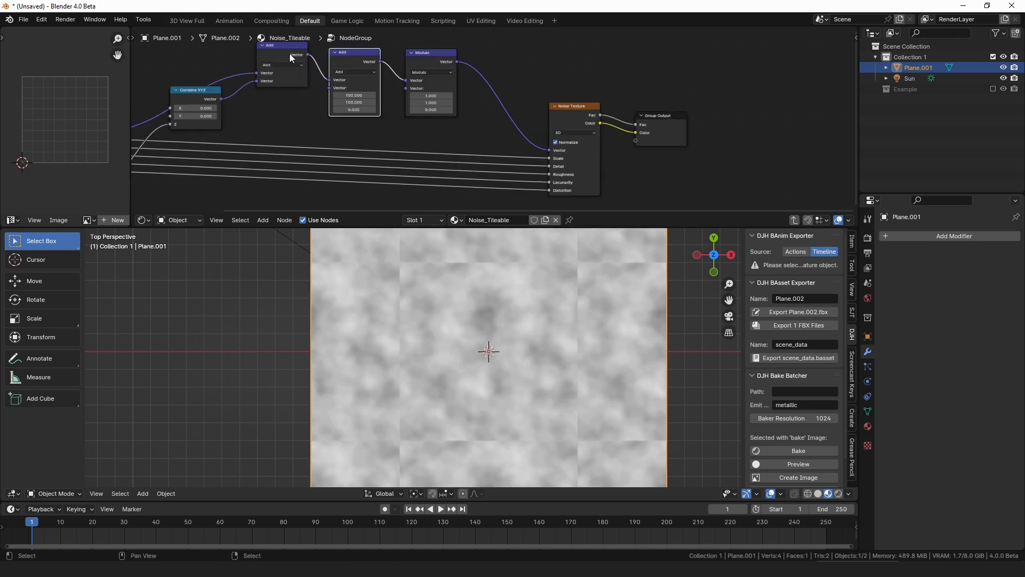
Tidy the two Add nodes into a row with the Modulo node, and move the Noise Texture and Group Output nodes farther away.
left_click_drag(278, 52, 271, 68)
left_click_drag(346, 61, 330, 68)
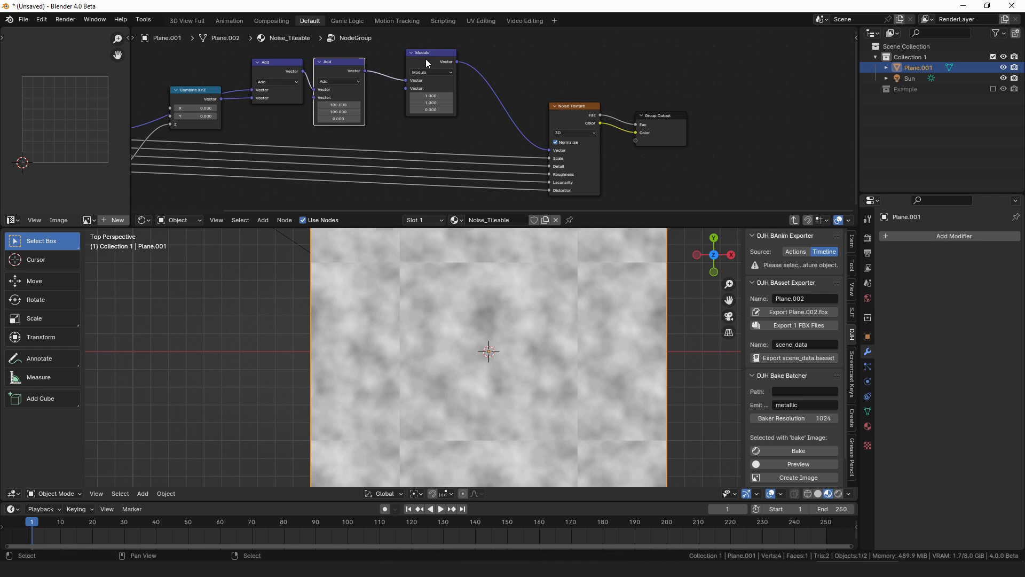
left_click(569, 104)
scroll(573, 101, "down", 2)
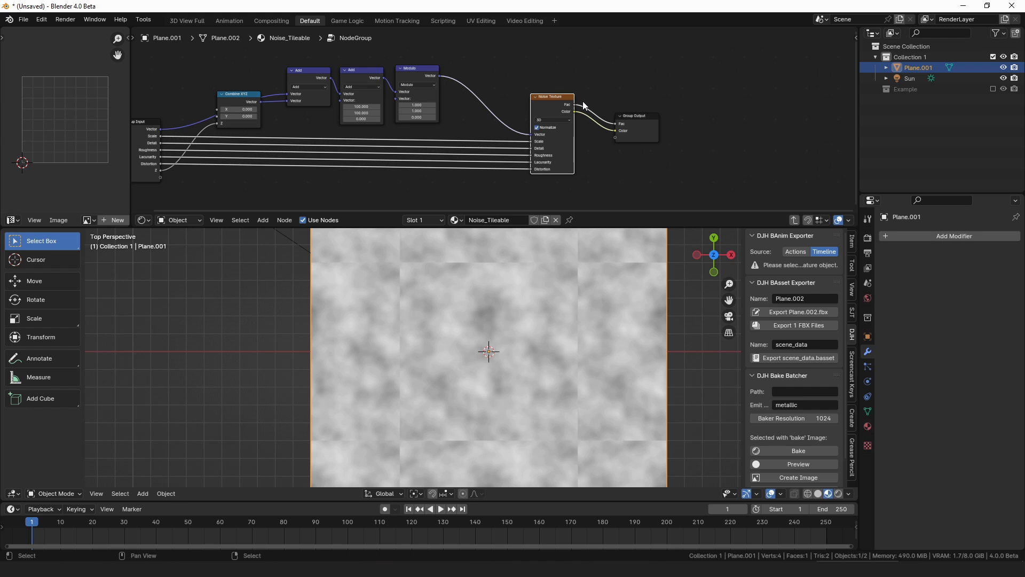
scroll(693, 85, "down", 4)
middle_click_drag(637, 107, 557, 89)
left_click_drag(526, 108, 649, 94)
left_click_drag(461, 89, 582, 83)
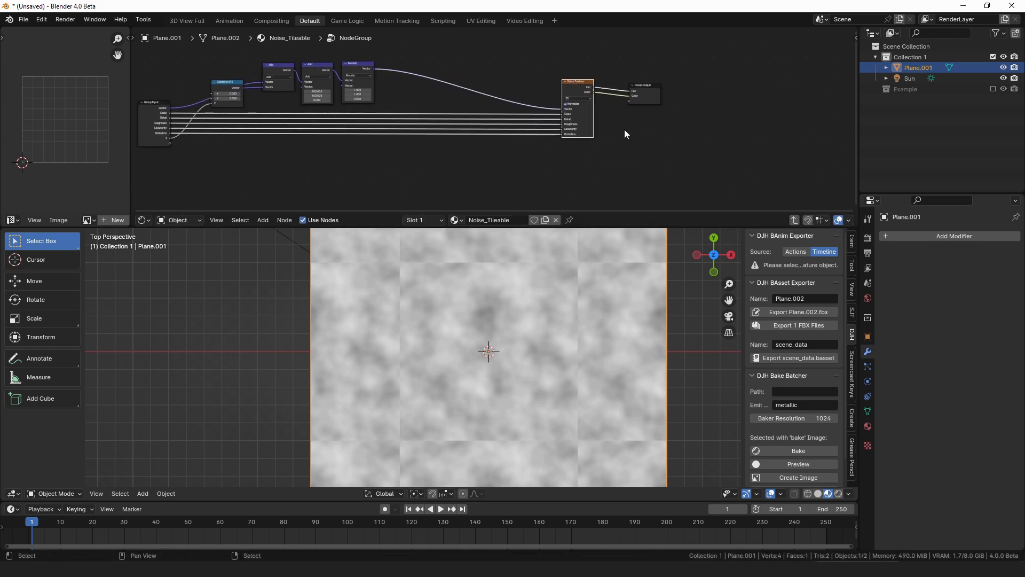
Duplicate the Noise Texture three times with its input links kept, stack the copies below it, and move the Group Output farther out.
scroll(621, 125, "up", 1)
scroll(621, 125, "down", 2)
middle_click_drag(622, 124, 575, 98)
left_click(630, 97)
left_click(602, 63)
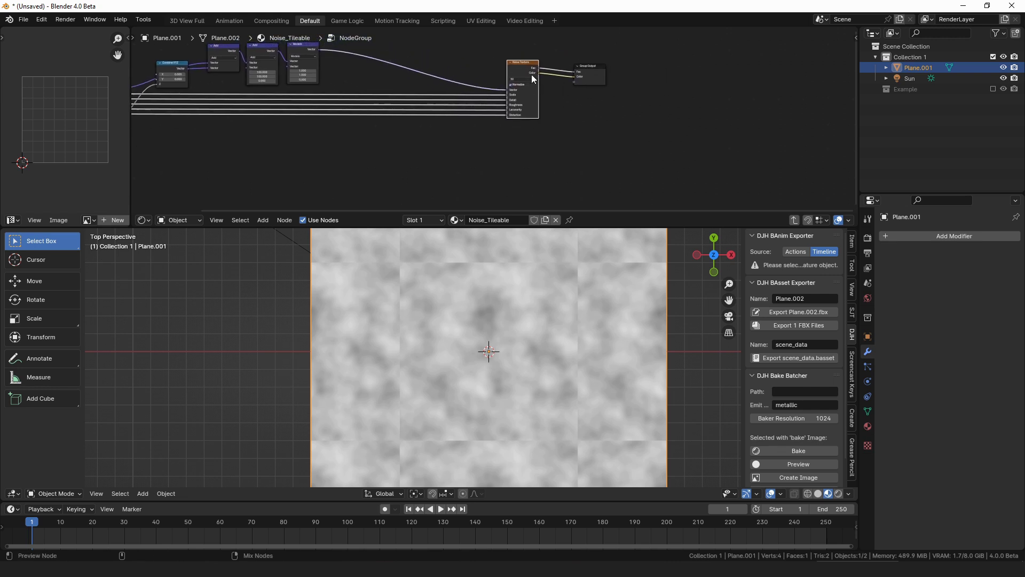
key("shift+d")
left_click(533, 134)
key("shift+d")
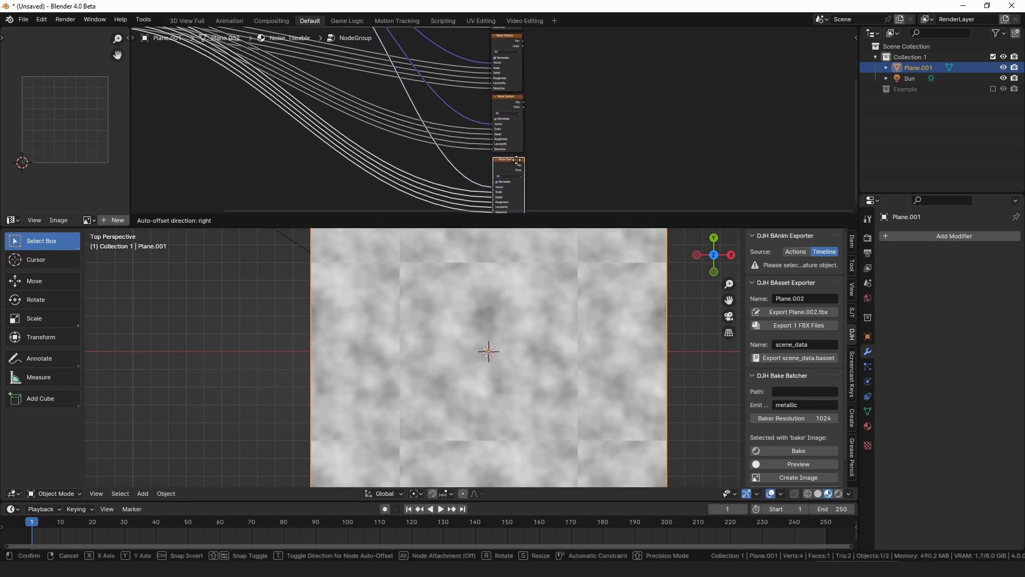
left_click(516, 160)
scroll(572, 104, "down", 5)
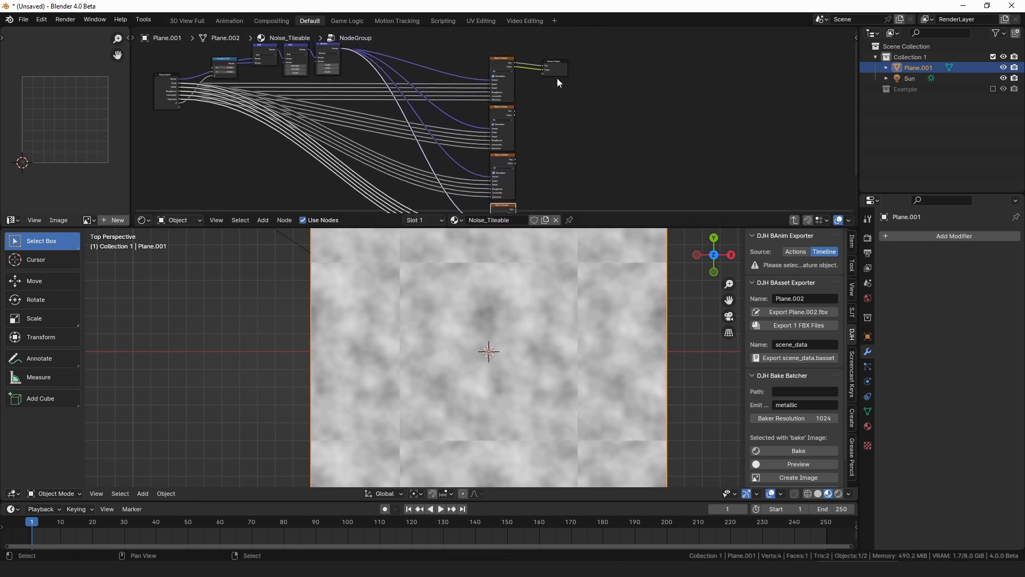
left_click_drag(556, 78, 722, 73)
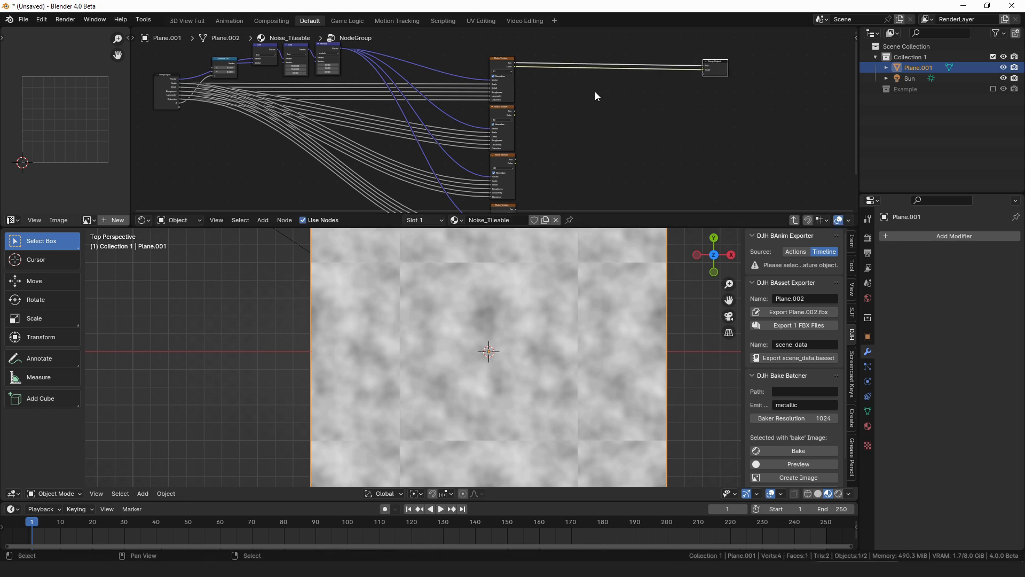
left_click(497, 65)
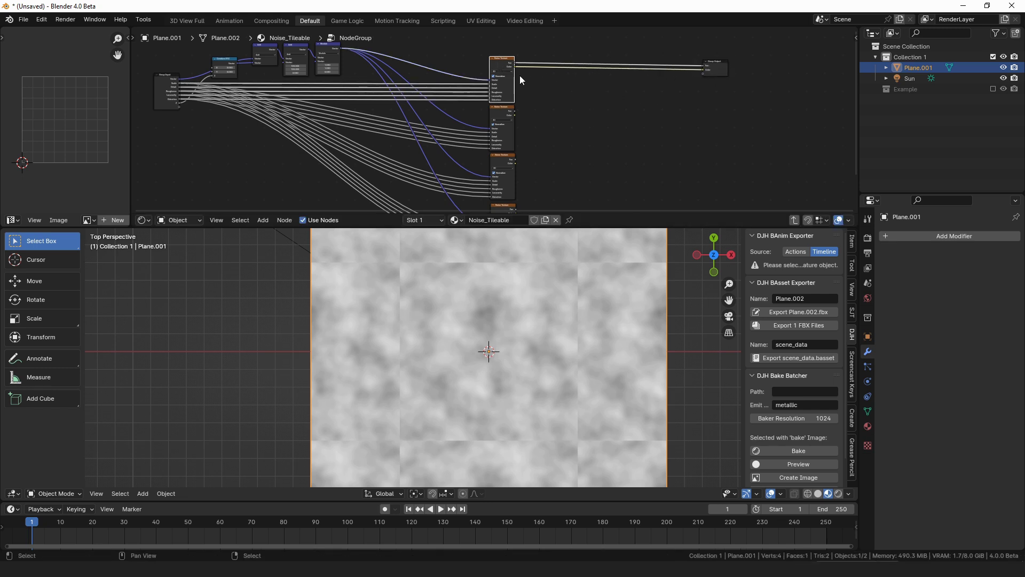
key("shift+d")
left_click(625, 133)
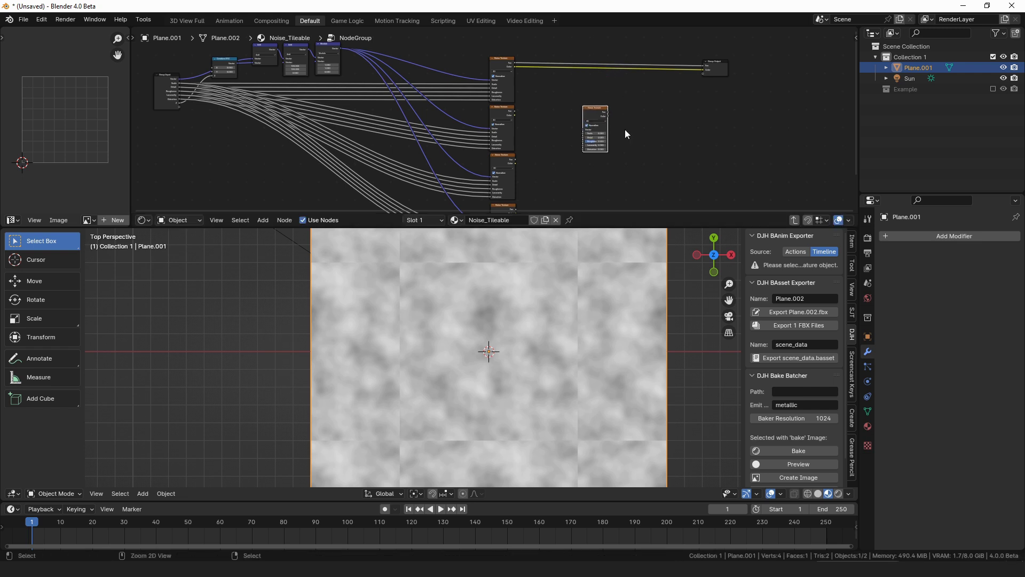
key("ctrl+x")
left_click(500, 66)
key("ctrl+shift+d")
left_click(640, 118)
key("x")
mouse_move(564, 93)
middle_mouse_down()
mouse_move(558, 120)
mouse_move(571, 101)
middle_mouse_up()
scroll(550, 116, "up", 2)
scroll(551, 118, "down", 2)
scroll(588, 118, "up", 1)
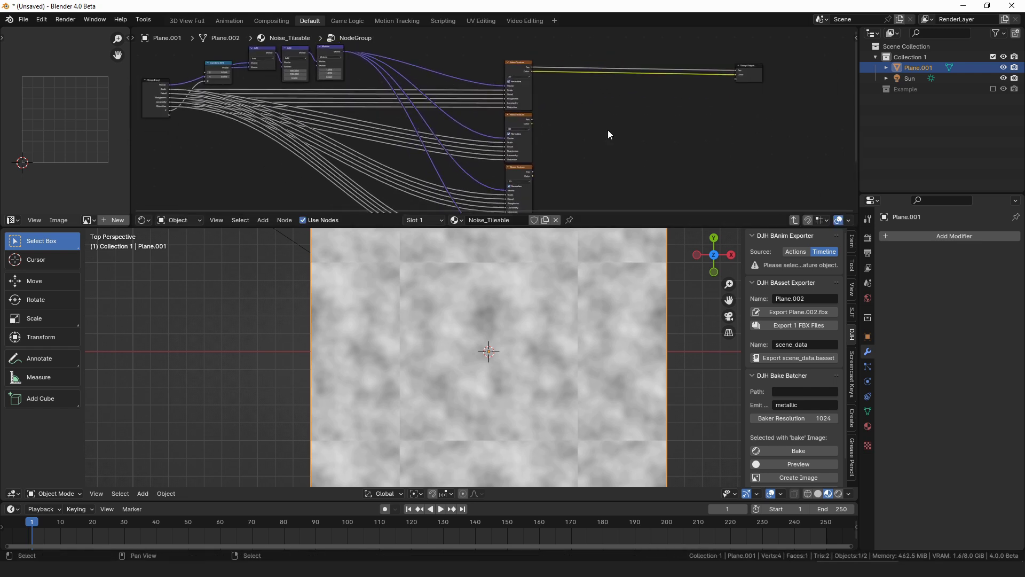
Feed the Modulo result into a new Separate XYZ node above the Noise Textures, and preview its X output.
middle_click_drag(554, 148, 513, 117)
left_click_drag(489, 66, 767, 132)
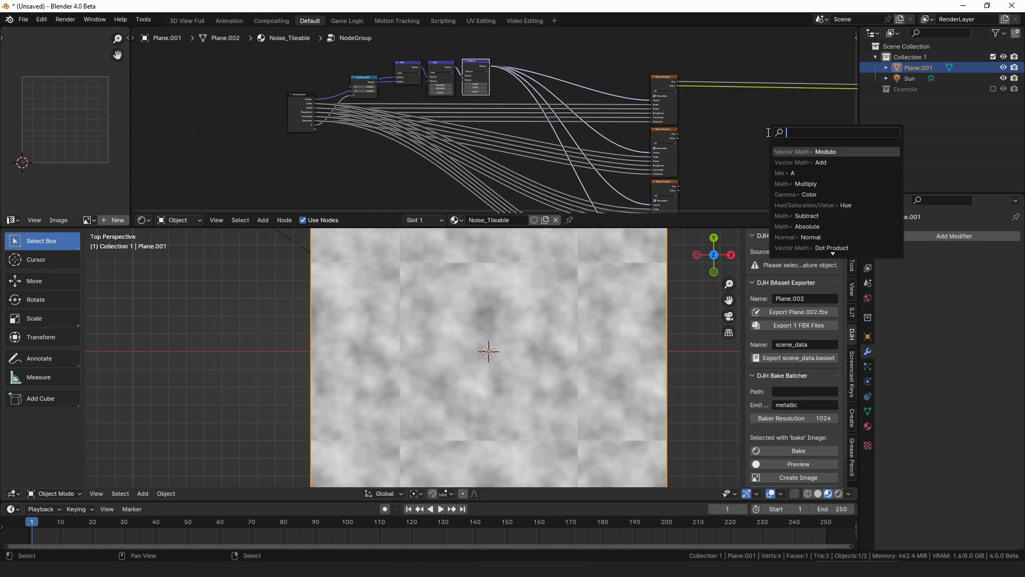
type("sep")
key("Return")
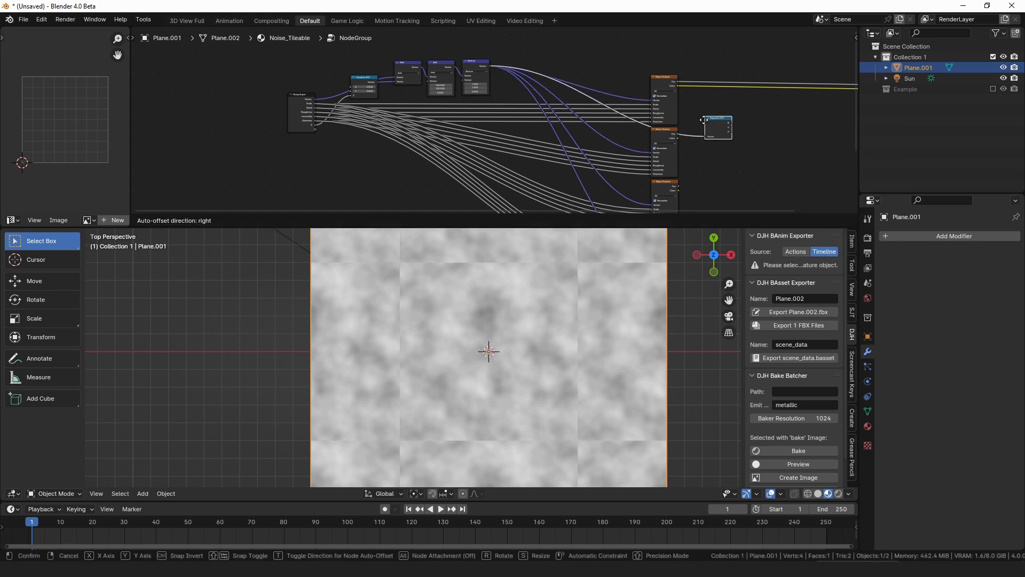
left_click(666, 49)
left_click(667, 52, "ctrl+shift")
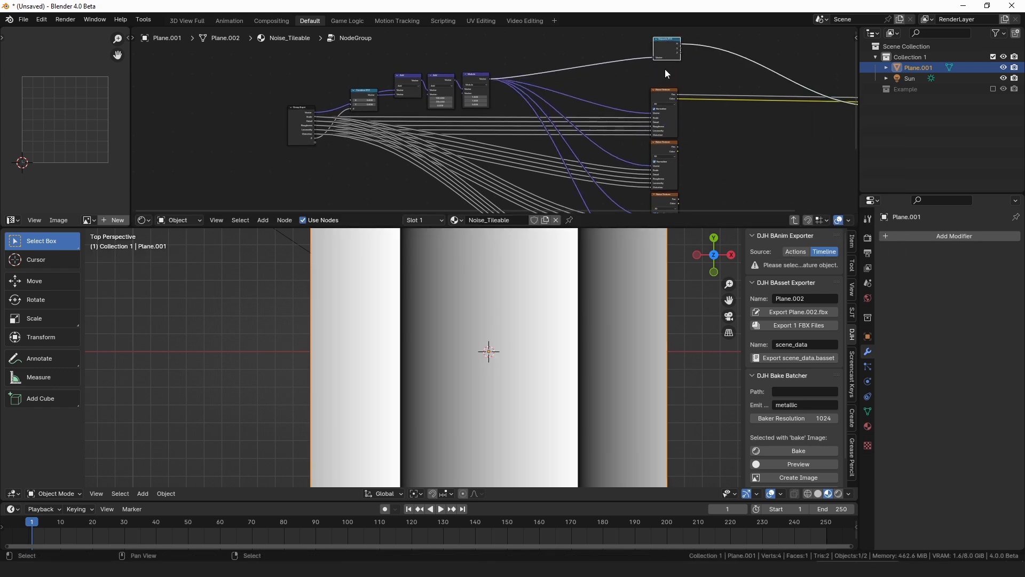
middle_click_drag(683, 75, 607, 104)
mouse_move(587, 76)
left_mouse_down()
mouse_move(579, 71)
mouse_move(592, 75)
left_mouse_up()
Duplicate the topmost Noise Texture without its links and place the copy above the Modulo node.
left_click(586, 127)
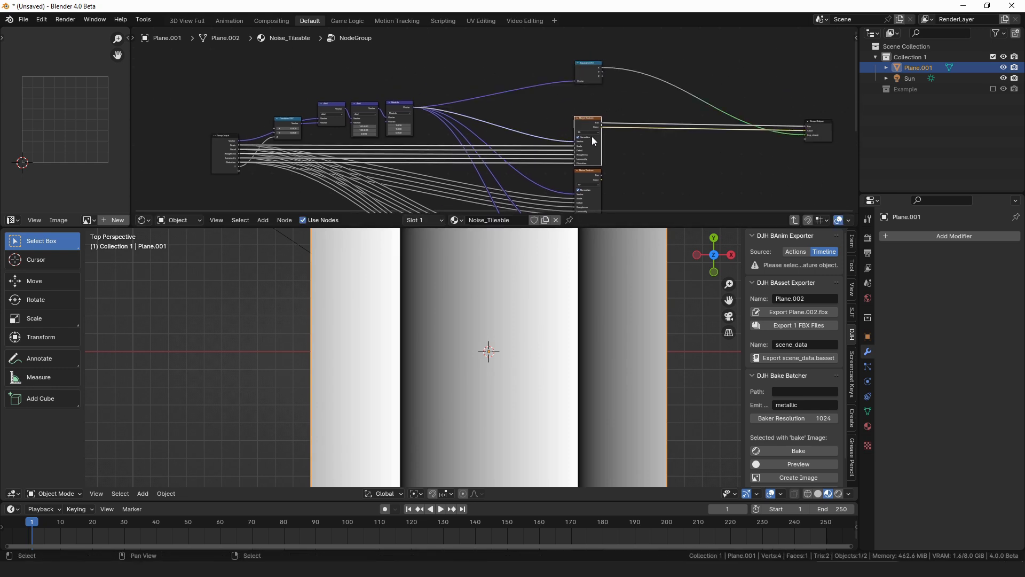
scroll(598, 125, "up", 2)
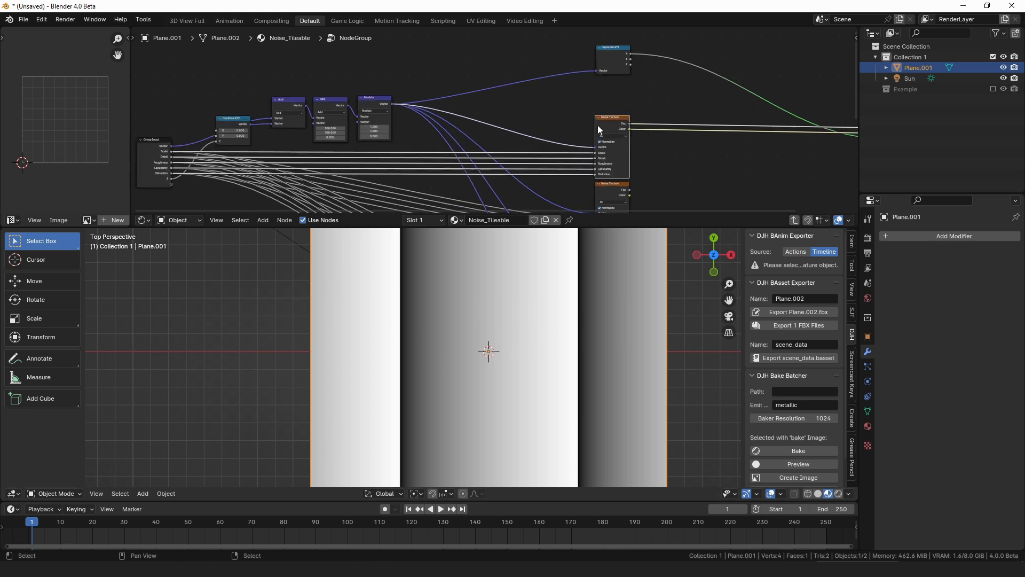
key("shift+d")
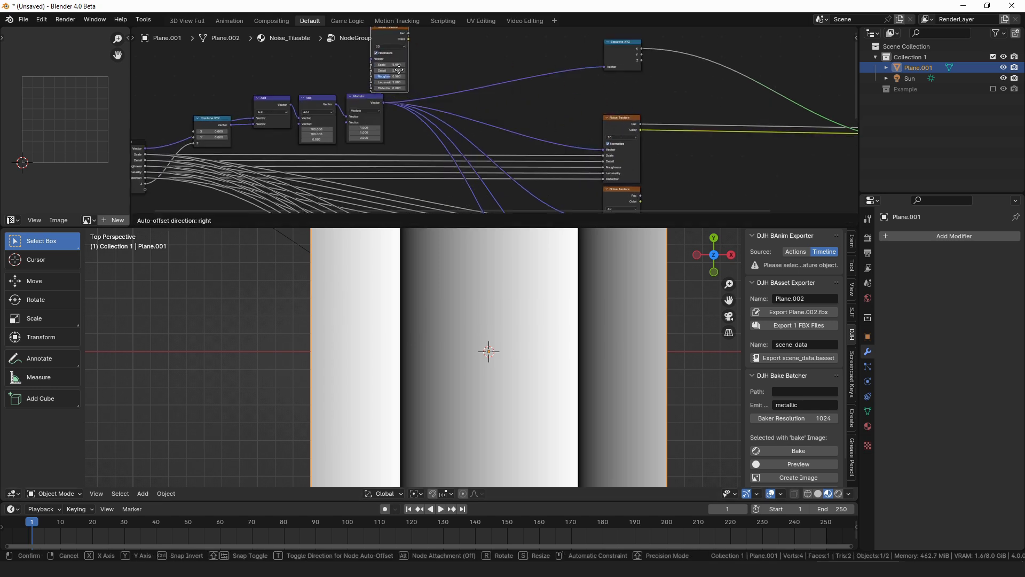
left_click(395, 92)
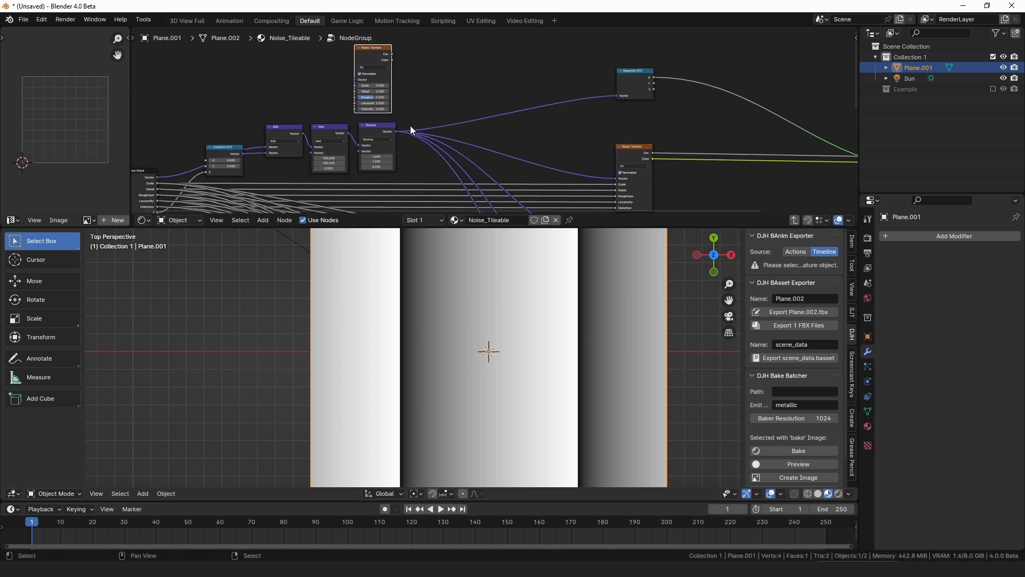
Insert a Vector Math Add node between Modulo and Separate XYZ, with the unlinked Noise Texture's Color as its second vector.
left_click_drag(410, 126, 467, 103)
type("add")
key("Return")
left_click_drag(393, 60, 624, 98)
left_click_drag(481, 71, 557, 73)
Turn off Normalize on the Noise Texture above the Modulo node and set its dimensions to 2D.
scroll(355, 71, "up", 2)
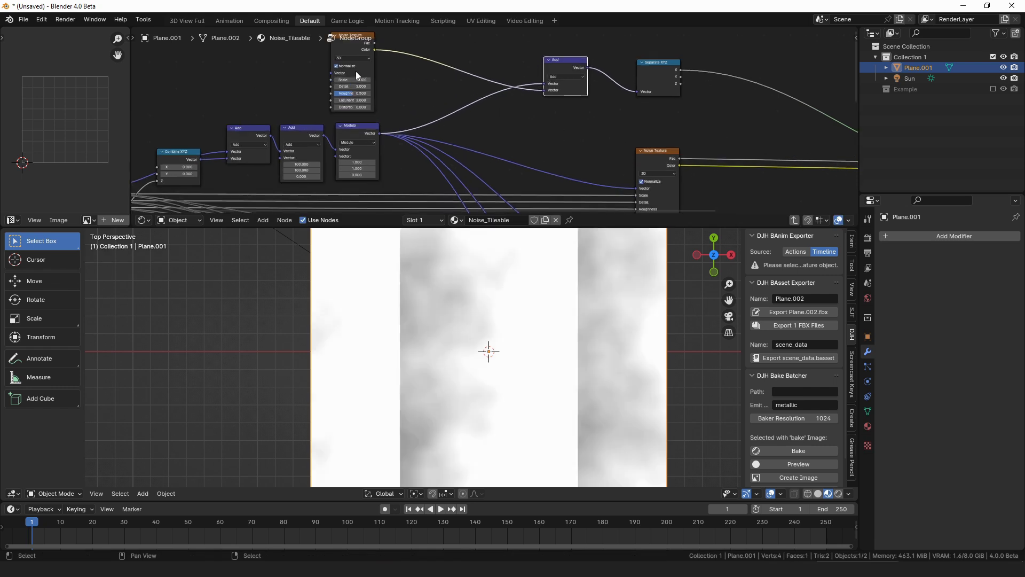
left_click(356, 66)
middle_click_drag(364, 59, 380, 81)
left_click_drag(364, 67, 365, 65)
left_click(381, 79)
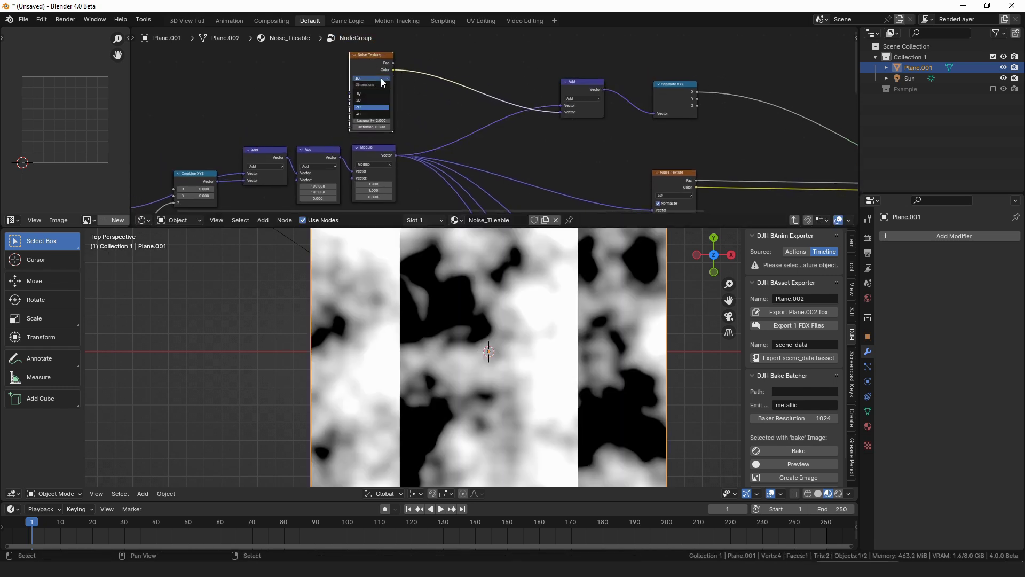
left_click(378, 100)
Insert a Vector Math Scale node of 0.1 between the 2D Noise Texture and the Add node, and pull both vector nodes closer.
key("shift+a")
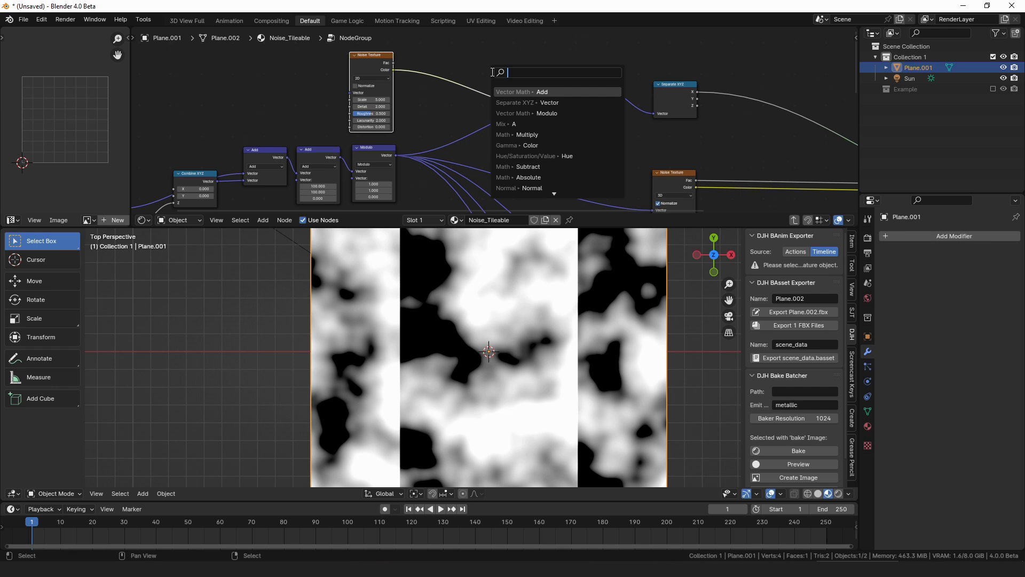
type("sca")
key("Return")
left_click(456, 73)
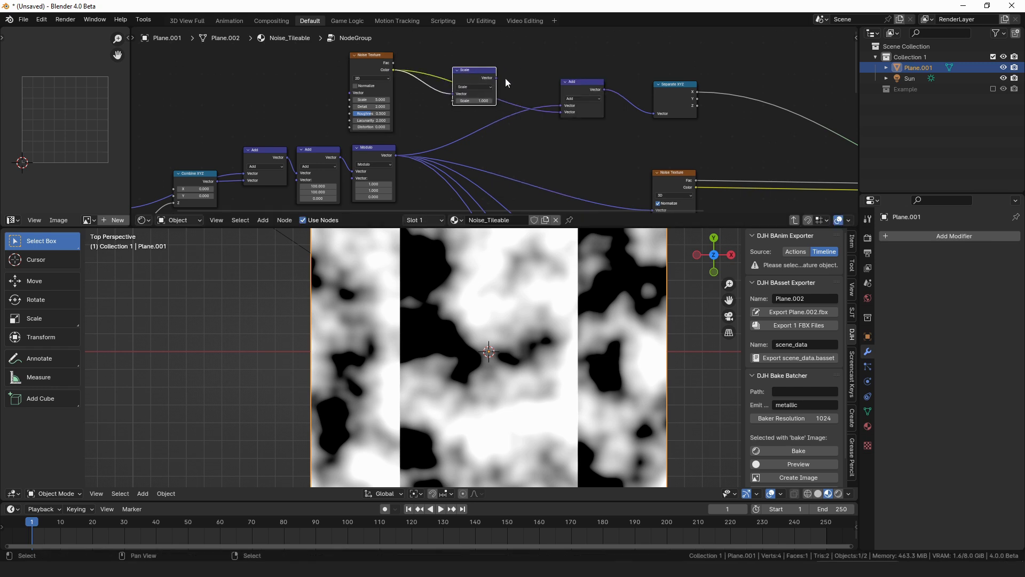
left_click_drag(496, 78, 559, 111)
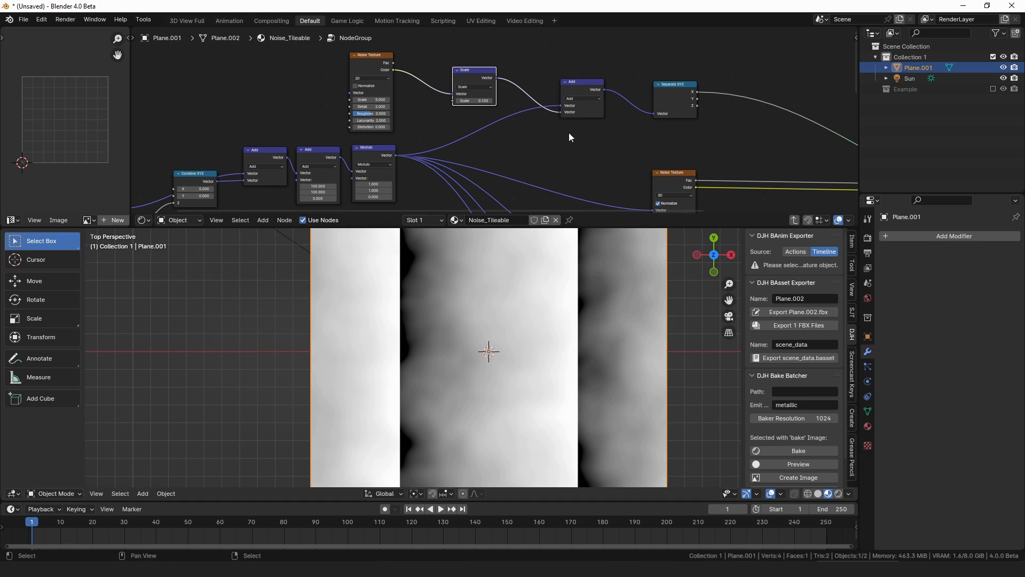
scroll(568, 133, "down", 1)
left_click_drag(487, 90, 466, 83)
left_click_drag(579, 100, 529, 95)
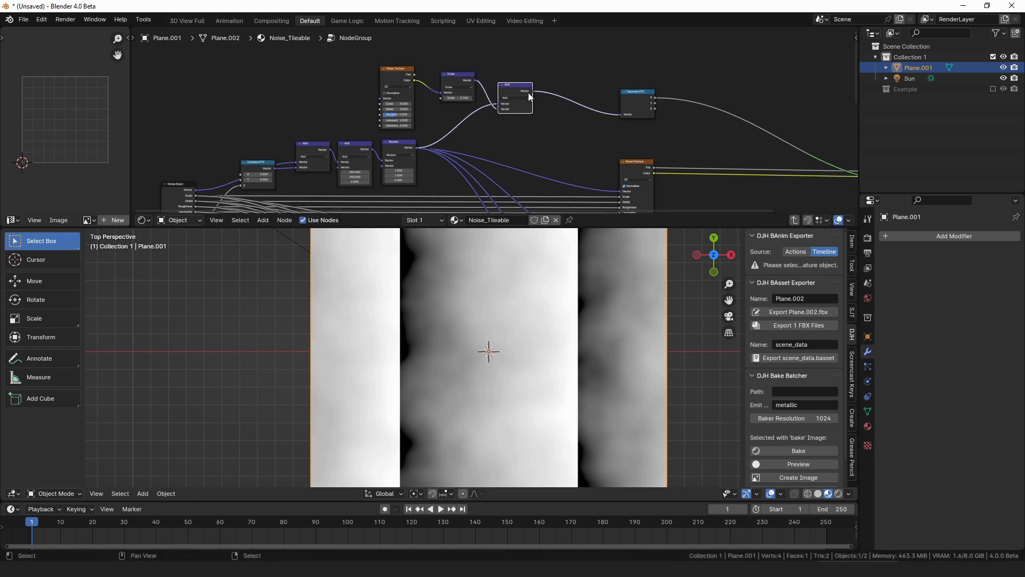
Feed Separate XYZ's X output into a new Map Range node and preview the Map Range result.
middle_click_drag(681, 107, 502, 107)
scroll(507, 113, "up", 2)
scroll(508, 112, "down", 3)
left_click(546, 110)
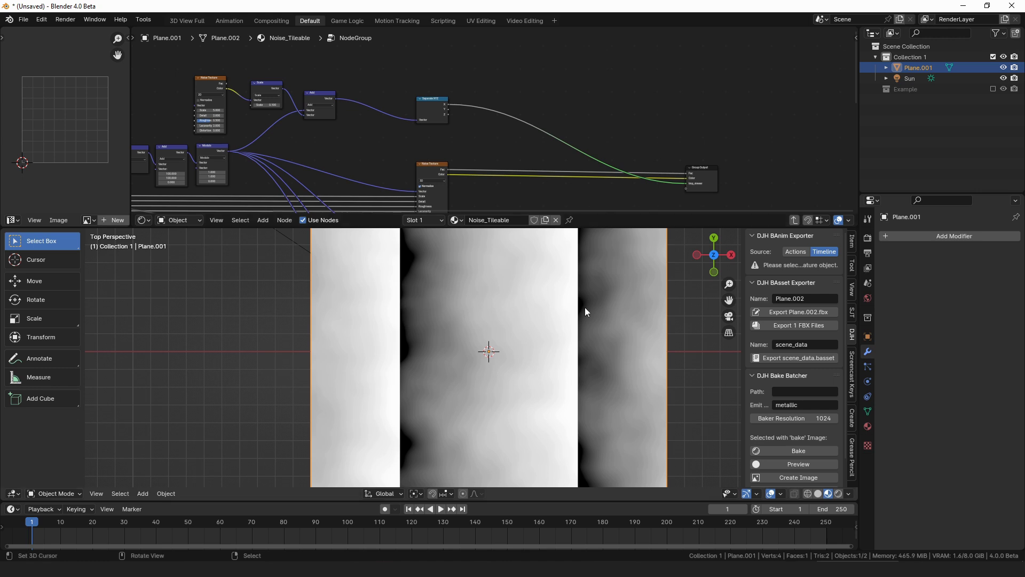
scroll(496, 121, "up", 2)
left_click_drag(426, 97, 485, 125)
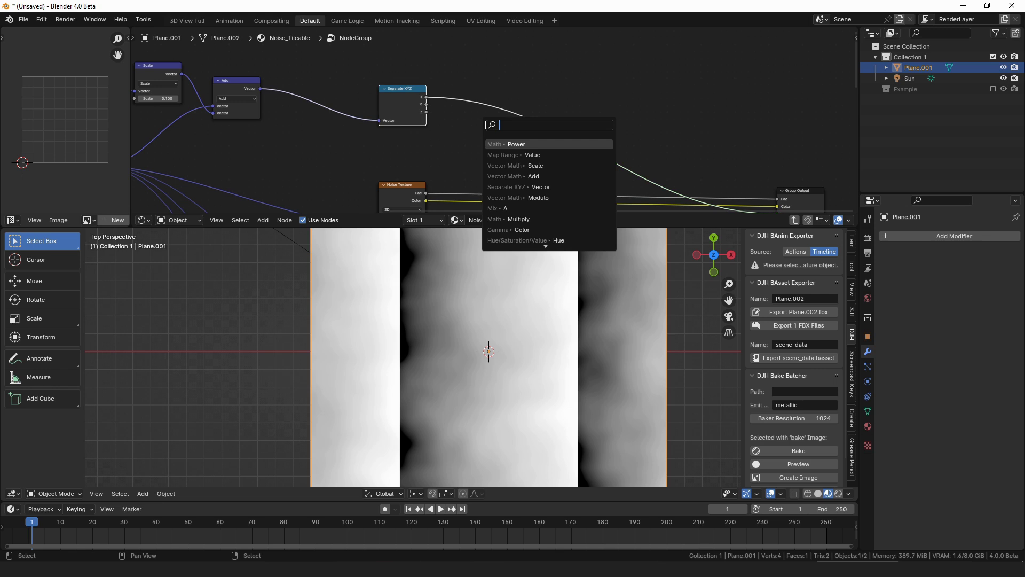
type("map")
left_click(532, 155)
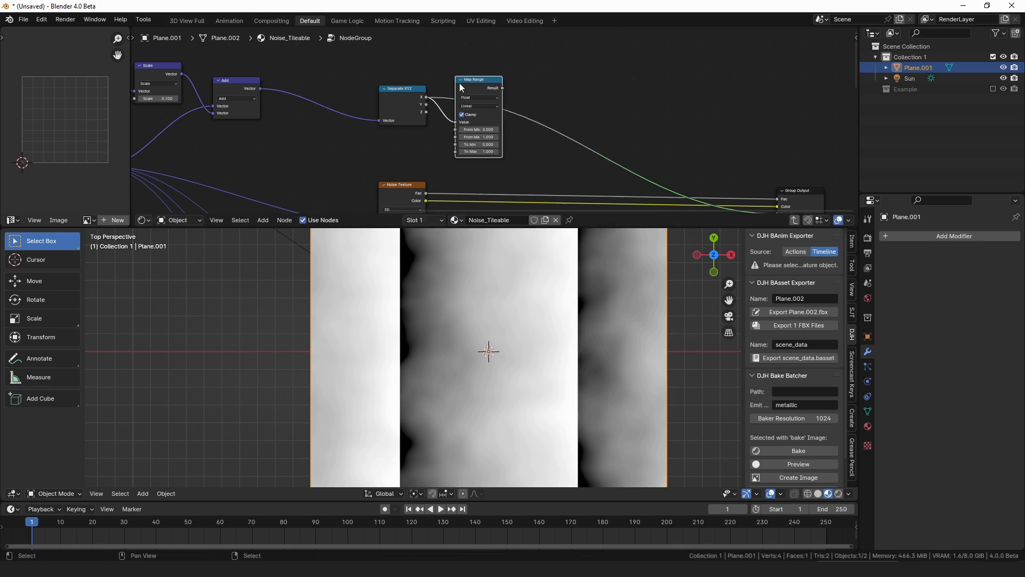
left_click(487, 91)
Set the Map Range node's From Min to 0.2 and From Max to 0.8.
left_click(488, 129)
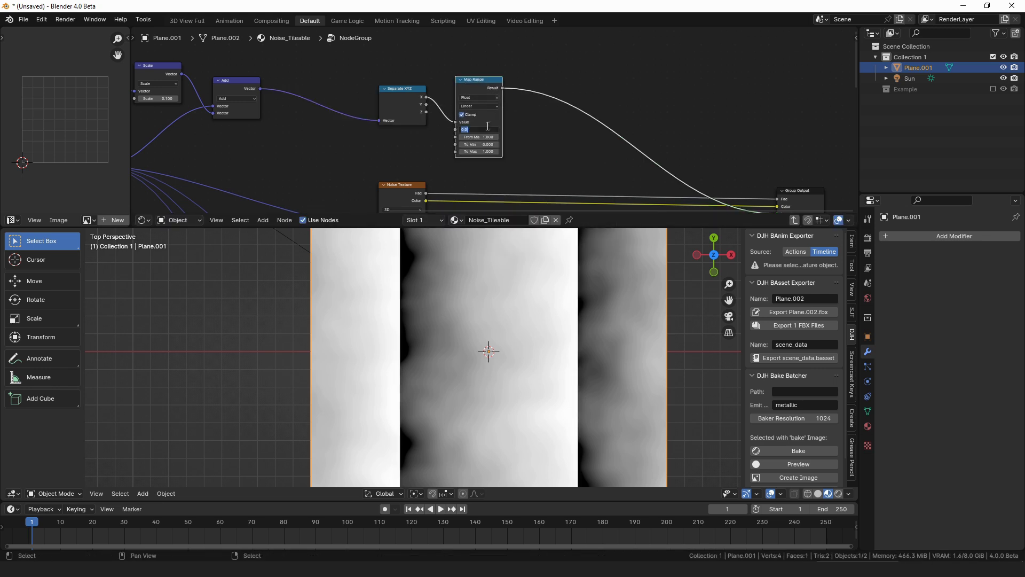
type(".2")
key("Tab")
type(".8")
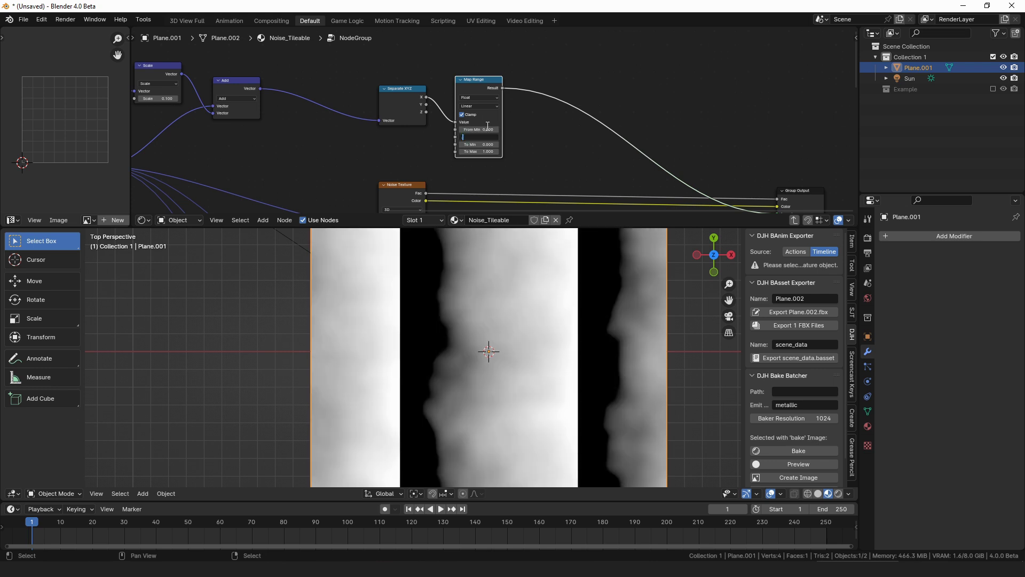
key("Return")
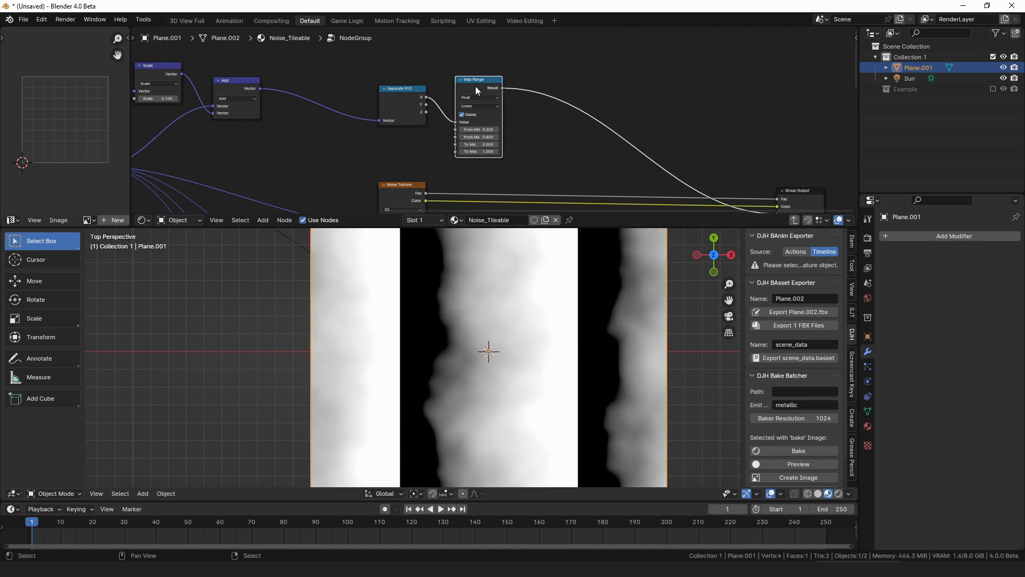
Nudge the Map Range node and annotate a bracket across the width of the middle gradient in the viewport.
left_click_drag(475, 90, 472, 96)
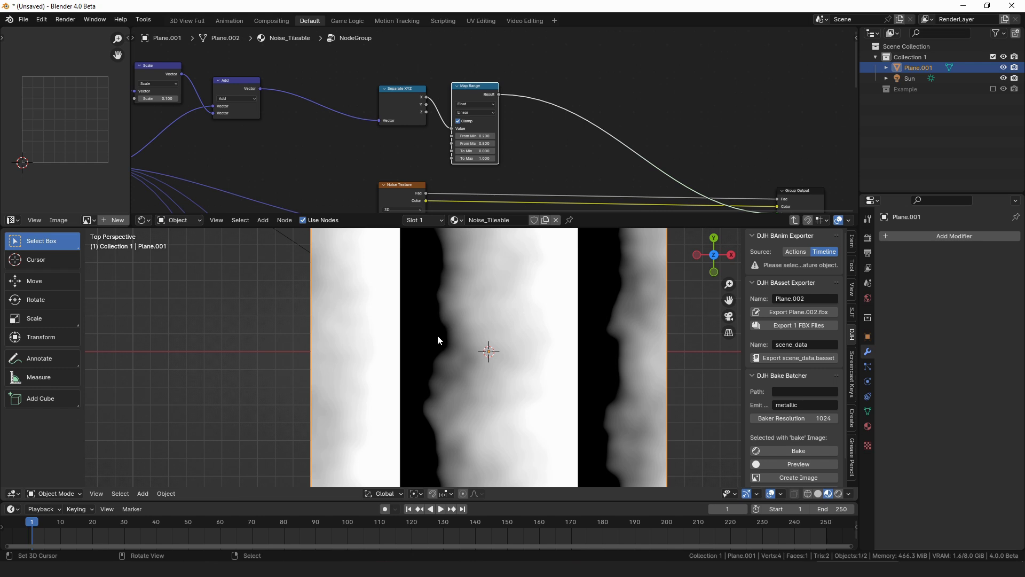
mouse_move(430, 305)
left_mouse_down()
mouse_move(430, 330)
mouse_move(543, 331)
mouse_move(542, 313)
left_mouse_up()
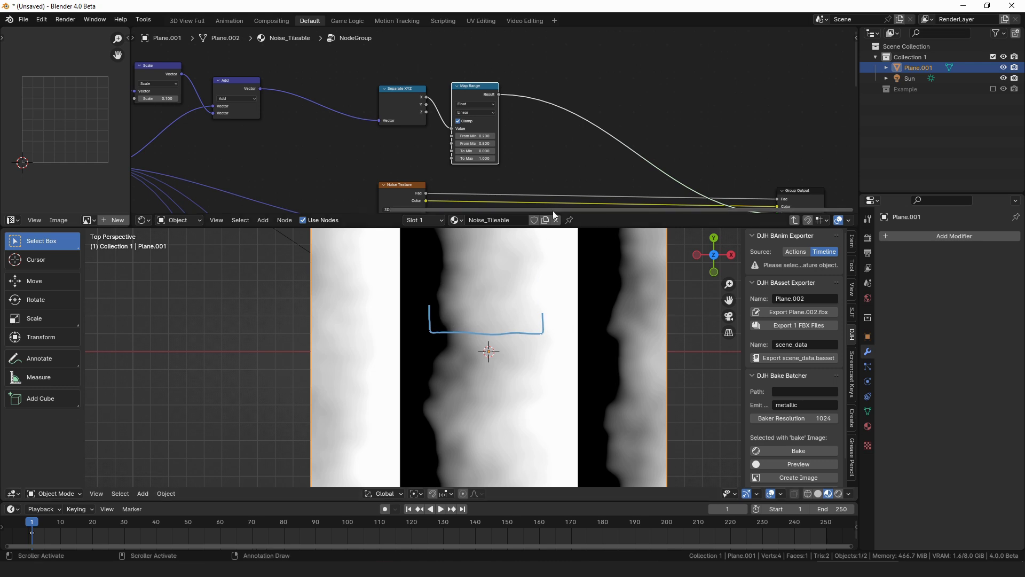
Feed the Map Range result into a new Float Curve node placed beside it and preview the curve's output.
scroll(534, 113, "up", 3)
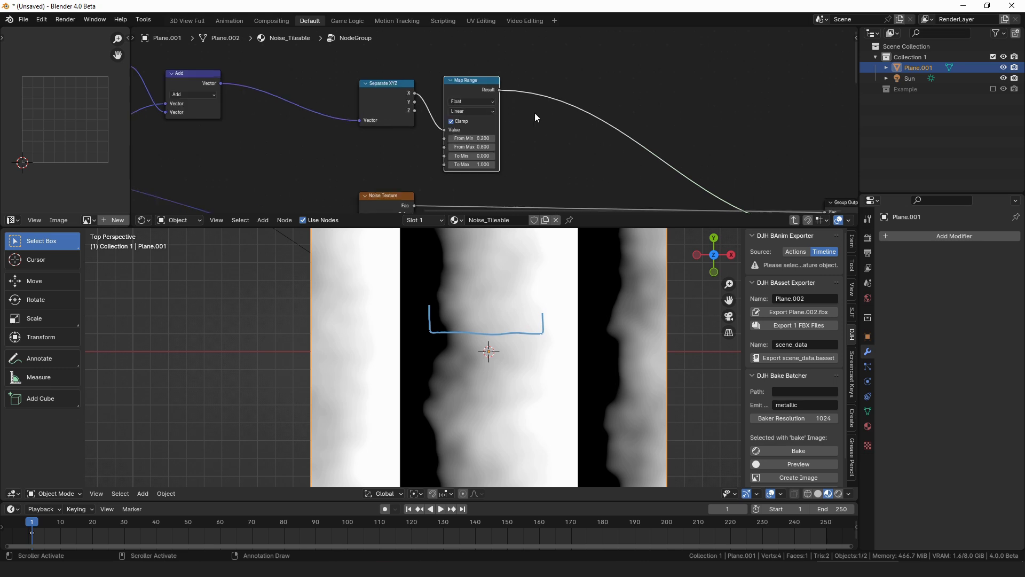
middle_click_drag(534, 113, 501, 92)
left_click_drag(465, 64, 584, 70)
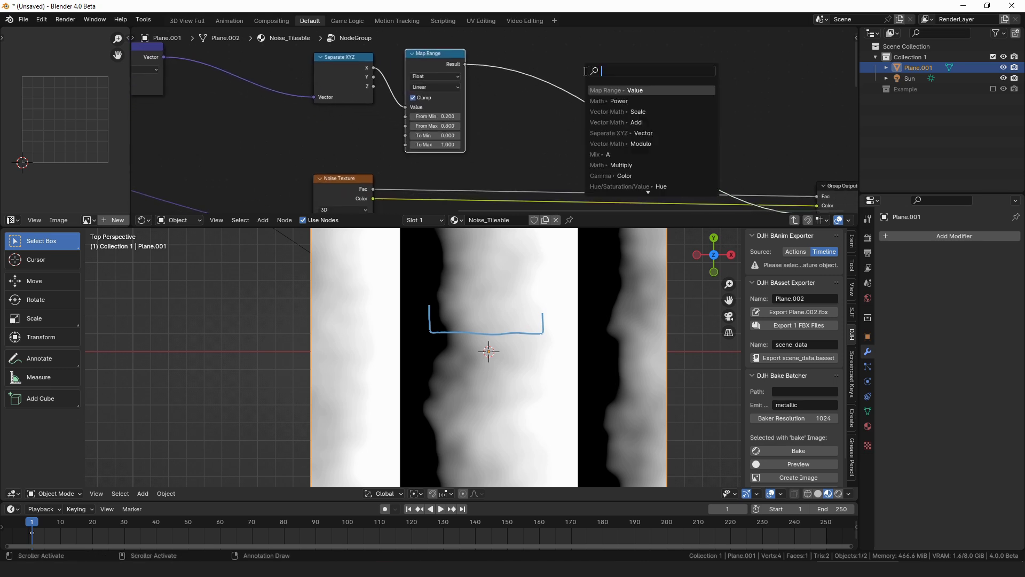
type("float curve")
key("Return")
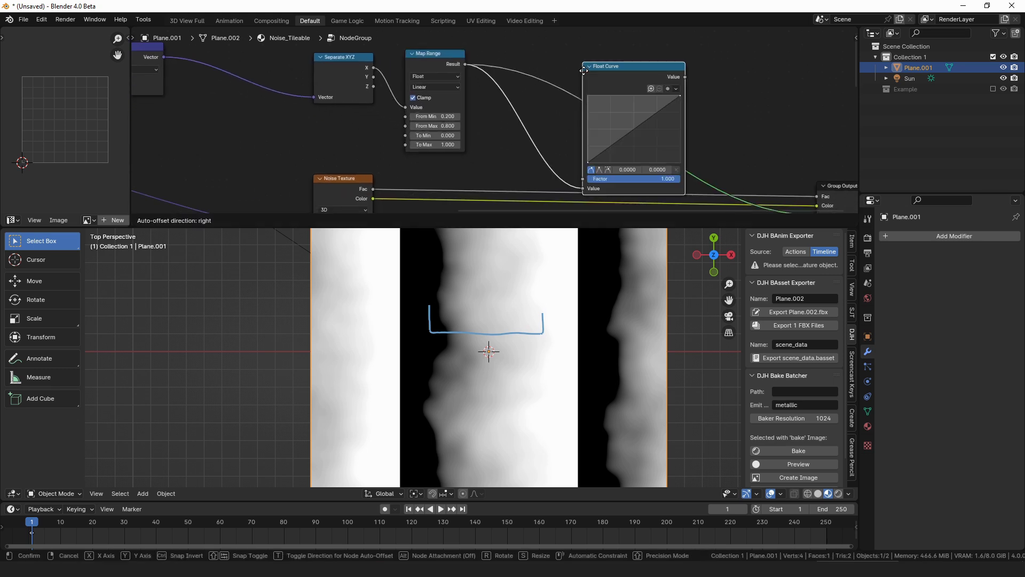
left_click(490, 50)
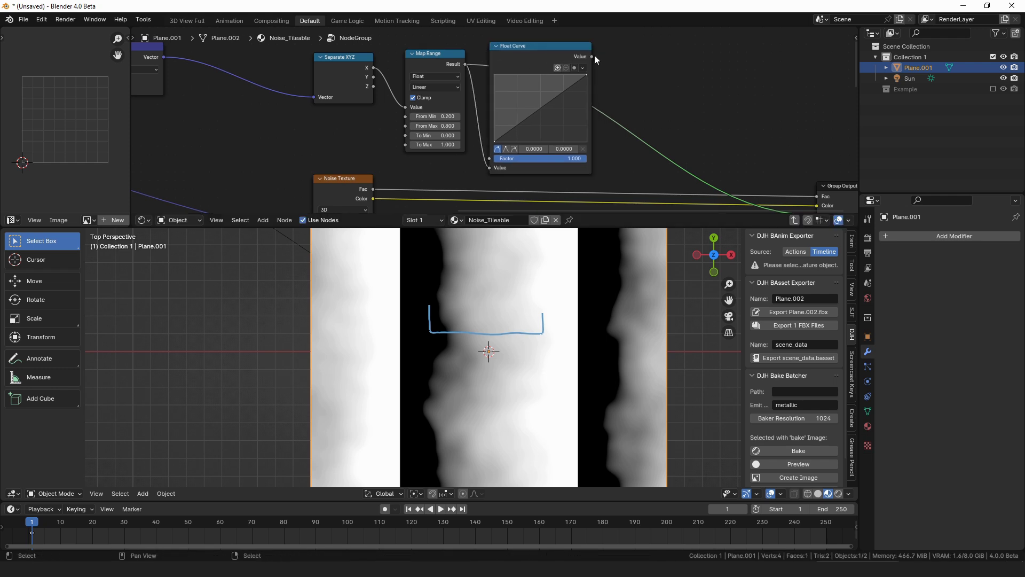
left_click_drag(591, 56, 712, 114)
left_click(569, 49, "ctrl+shift")
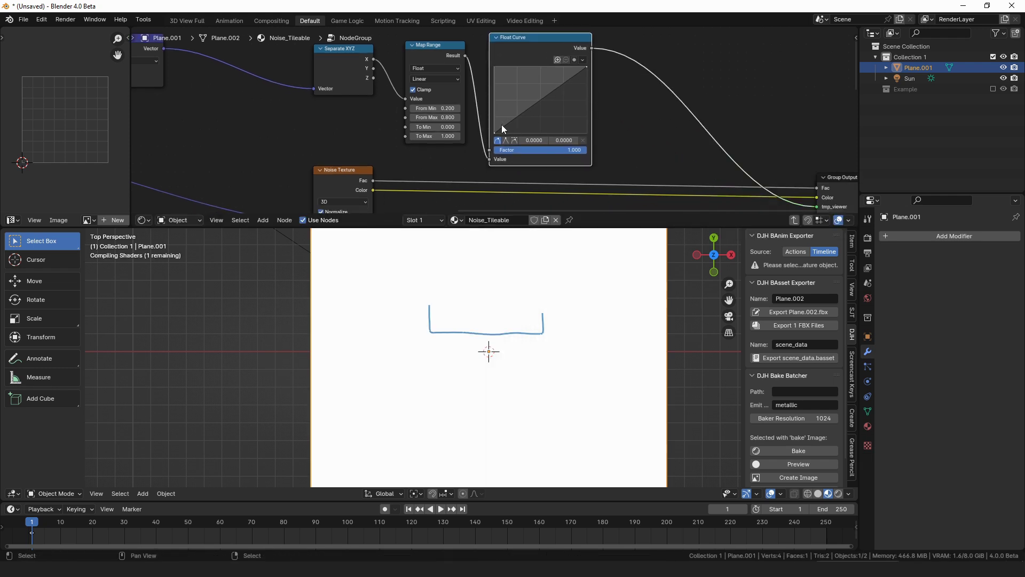
Shape the Float Curve into an S-curve with a low point at about 0.31, 0.11 and a second point near its upper end.
left_click_drag(515, 119, 521, 126)
left_click_drag(566, 87, 552, 80)
left_click_drag(521, 126, 523, 126)
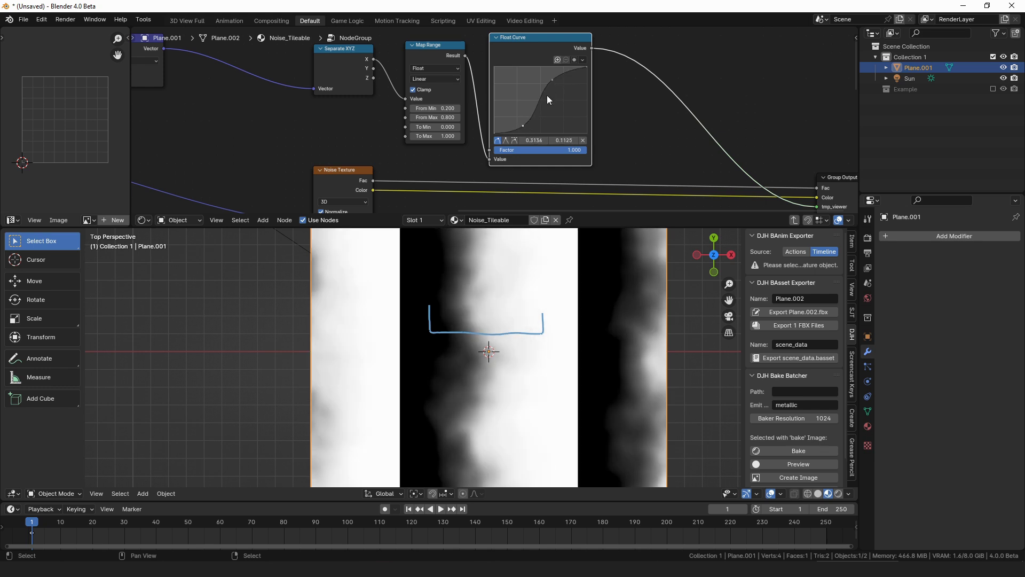
left_click_drag(552, 79, 555, 77)
Try different mask falloffs by shifting the Float Curve's lower and upper points.
scroll(545, 109, "up", 6)
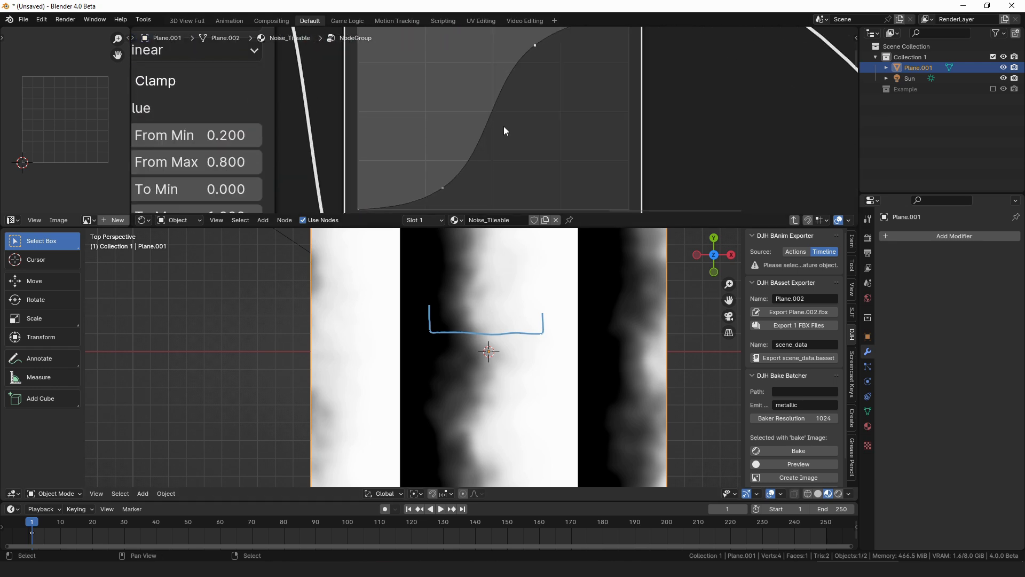
left_click_drag(443, 188, 507, 176)
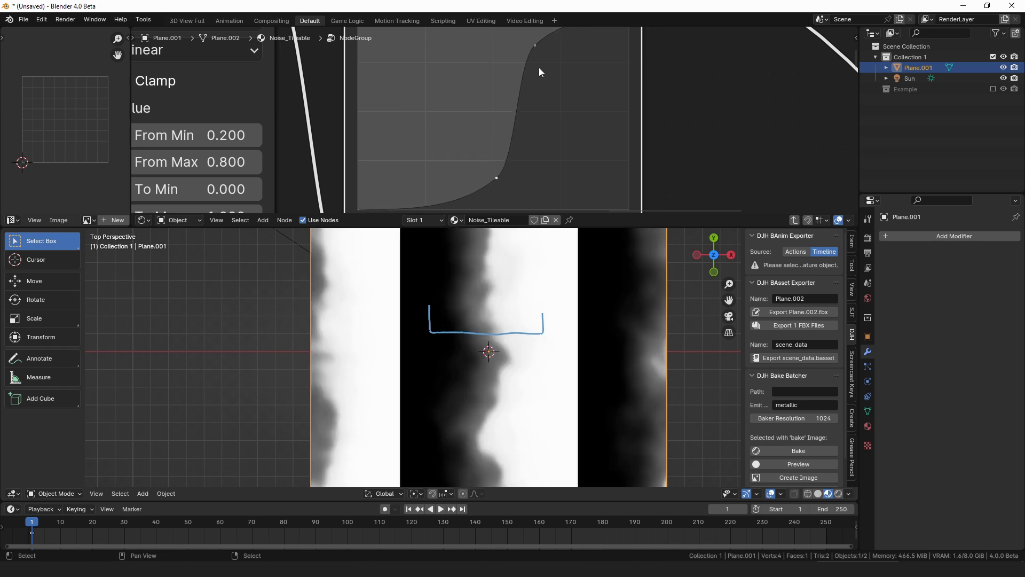
left_click_drag(540, 68, 559, 101)
scroll(559, 101, "down", 2)
left_click_drag(497, 170, 464, 174)
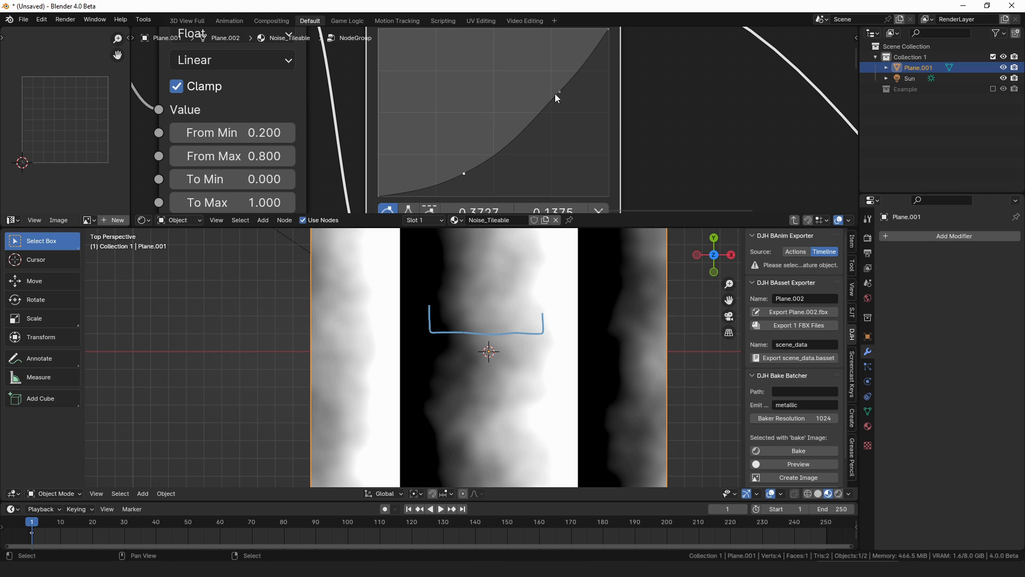
Refine the Float Curve's S-shape, with the upper point at about 0.63, 0.78 and the lower point at about 0.34, 0.16.
left_click_drag(559, 92, 519, 63)
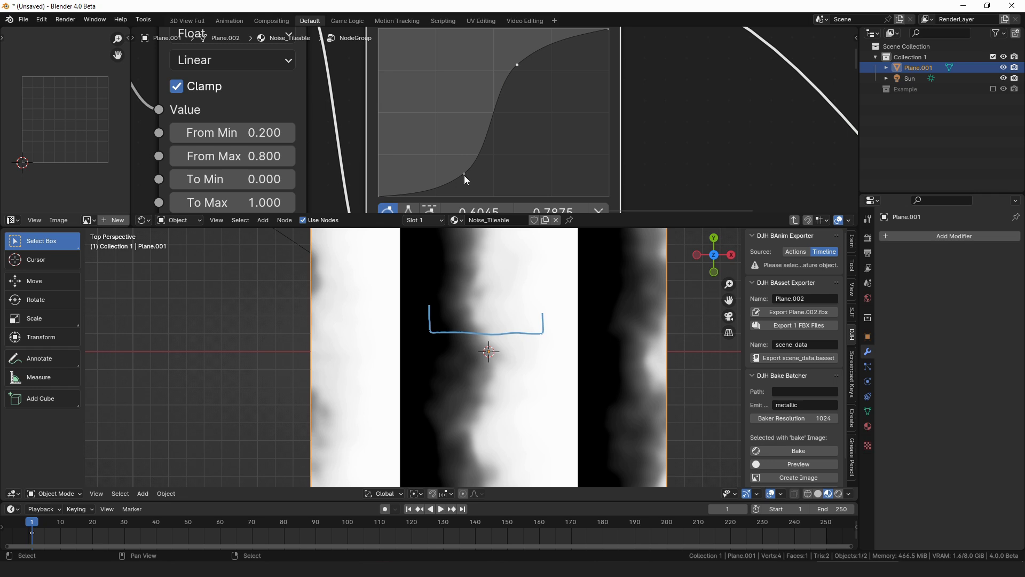
left_click_drag(464, 176, 463, 169)
left_click_drag(517, 65, 520, 67)
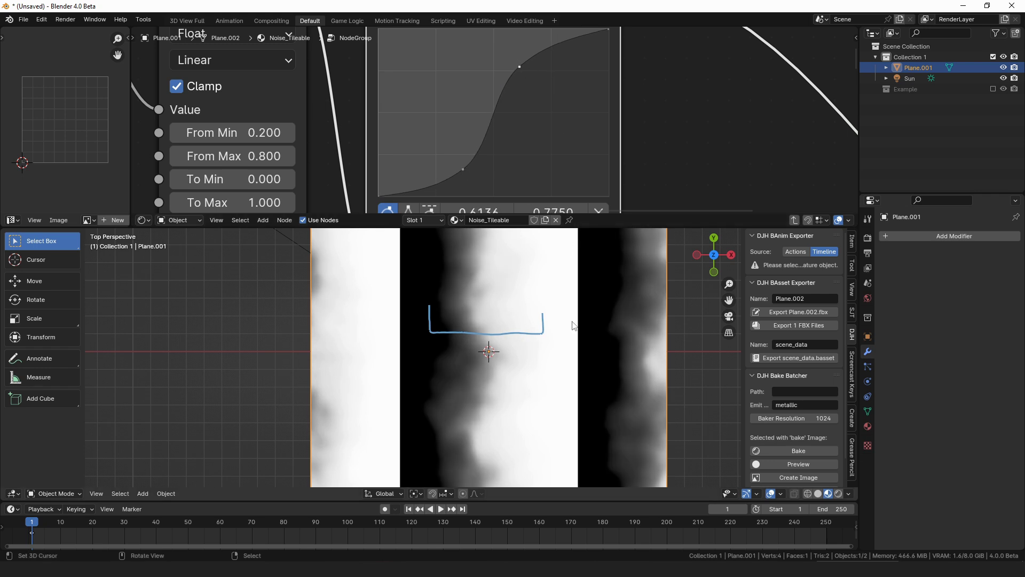
scroll(534, 331, "down", 4)
scroll(534, 331, "up", 2)
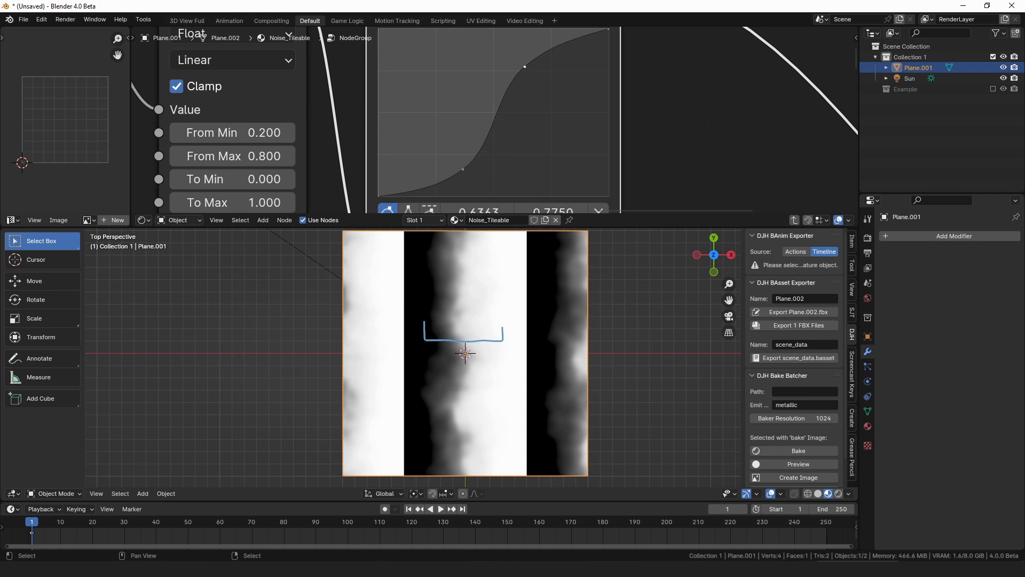
left_click_drag(527, 65, 532, 63)
left_click(457, 169)
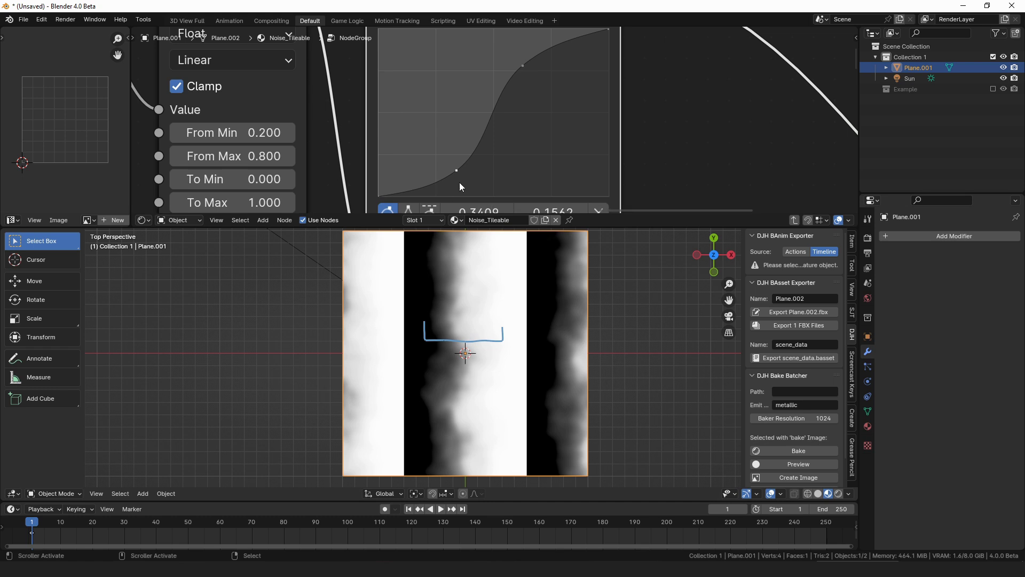
Raise the Map Range and Float Curve nodes, then place duplicates below them, fed by Separate XYZ's Y output.
scroll(459, 181, "down", 7)
left_click_drag(443, 86, 437, 22)
left_click_drag(487, 80, 491, 43)
left_click_drag(427, 70, 441, 42)
left_click(485, 39, "shift")
key("shift+d")
left_click(486, 120)
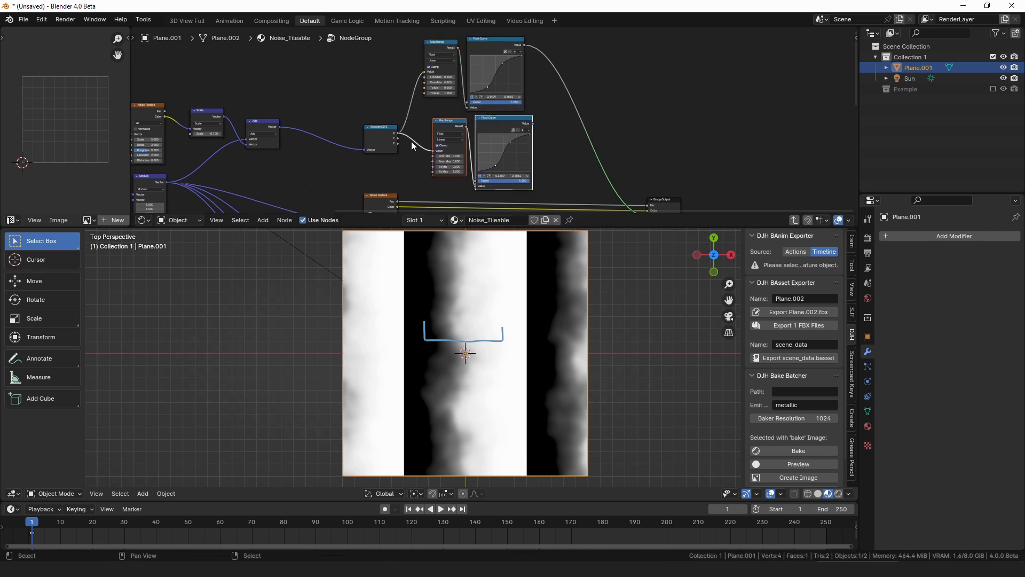
left_click_drag(452, 126, 483, 121)
Move the Group Output node farther away from the Noise Textures to make room for mixing nodes.
scroll(576, 129, "down", 1)
middle_click_drag(576, 129, 535, 99)
scroll(535, 100, "down", 2)
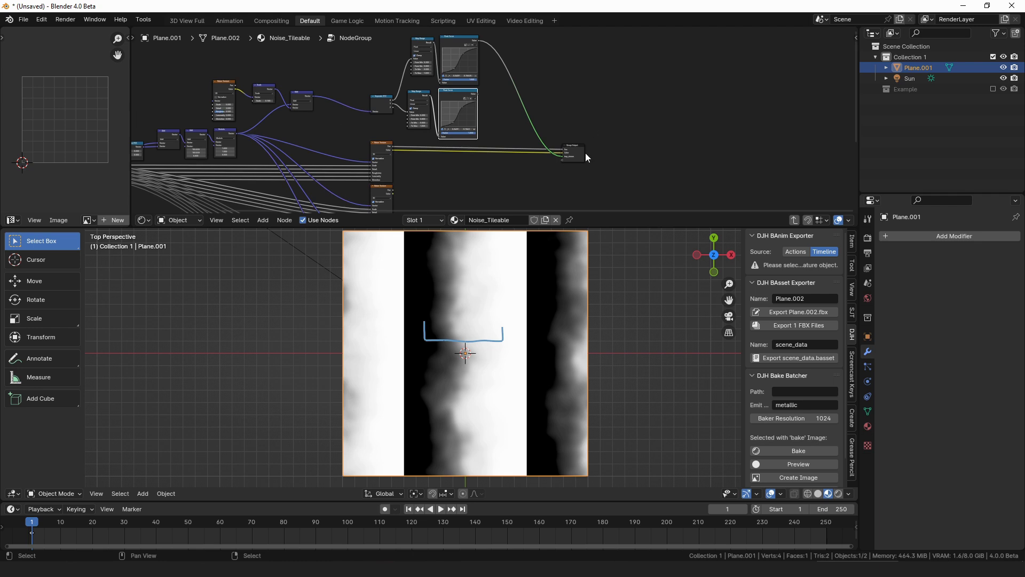
left_click_drag(583, 159, 721, 156)
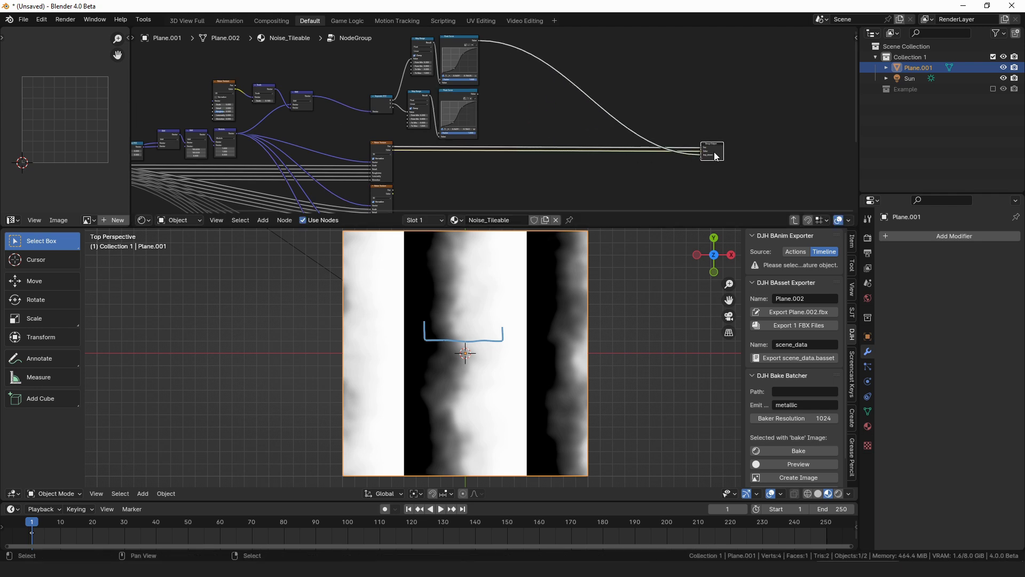
scroll(522, 110, "up", 1)
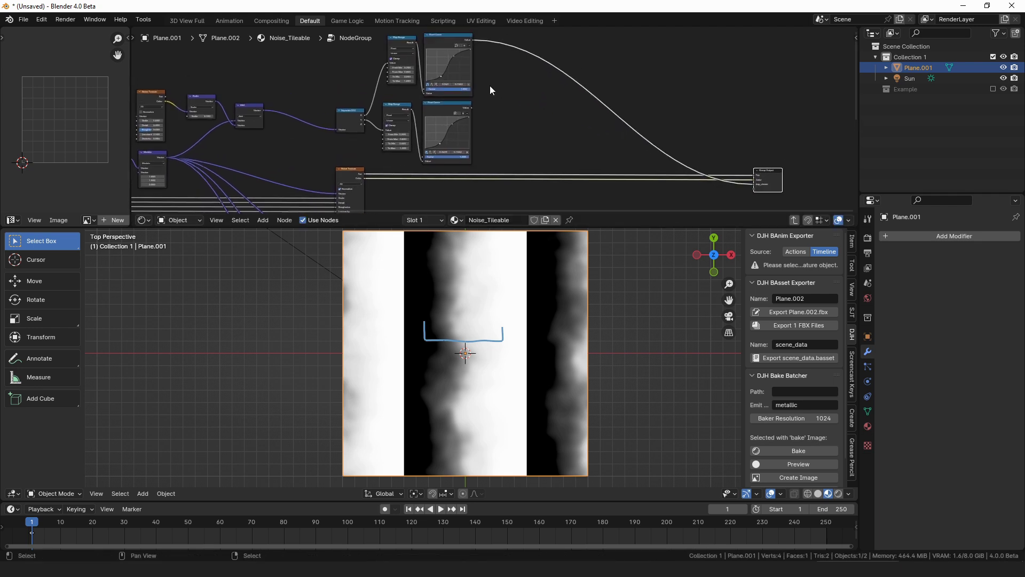
middle_click_drag(380, 186, 383, 115)
left_click_drag(366, 103, 601, 132)
right_click(601, 132)
Insert a Vector Math Add node between the Modulo node and the second Noise Texture's Vector input.
middle_click_drag(433, 140, 613, 102)
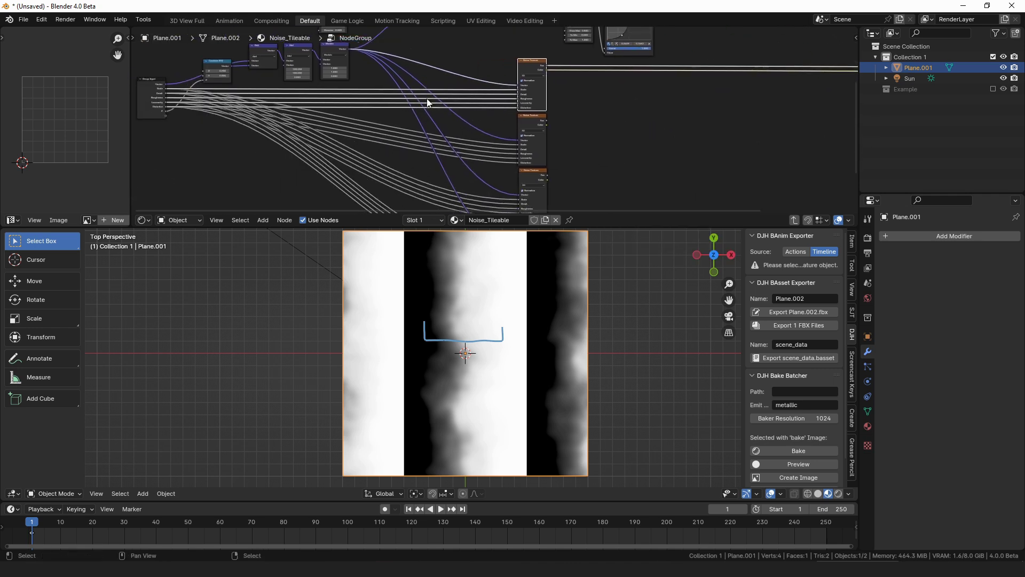
middle_click_drag(381, 72, 427, 94)
scroll(361, 64, "up", 2)
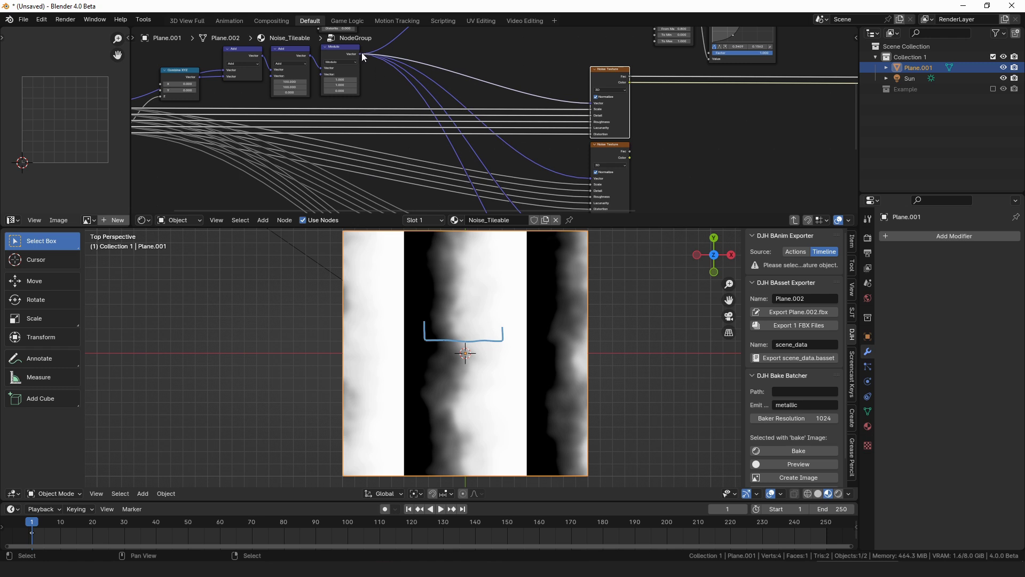
left_click_drag(361, 52, 477, 81)
type("add")
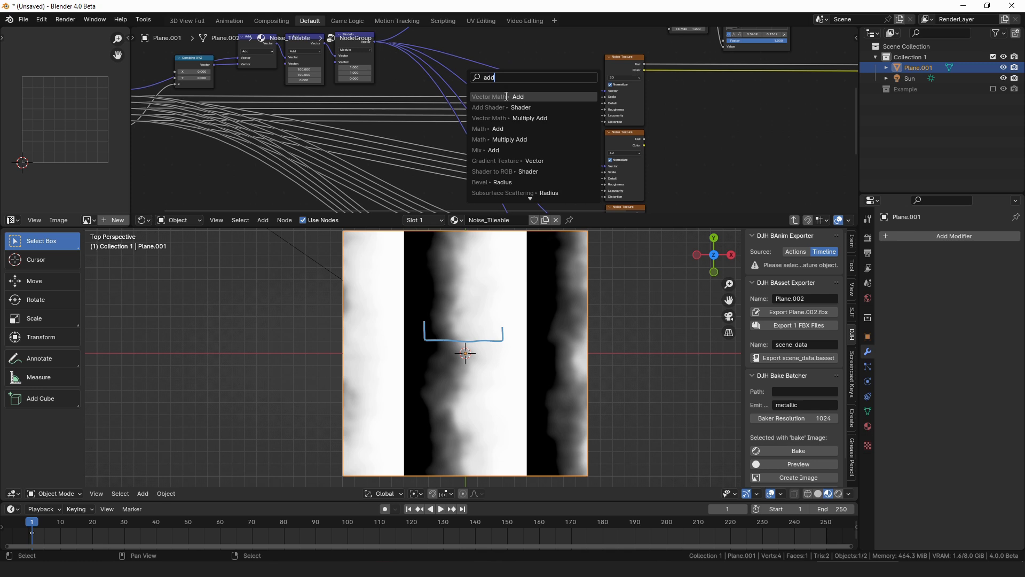
left_click(494, 97)
left_click(545, 128)
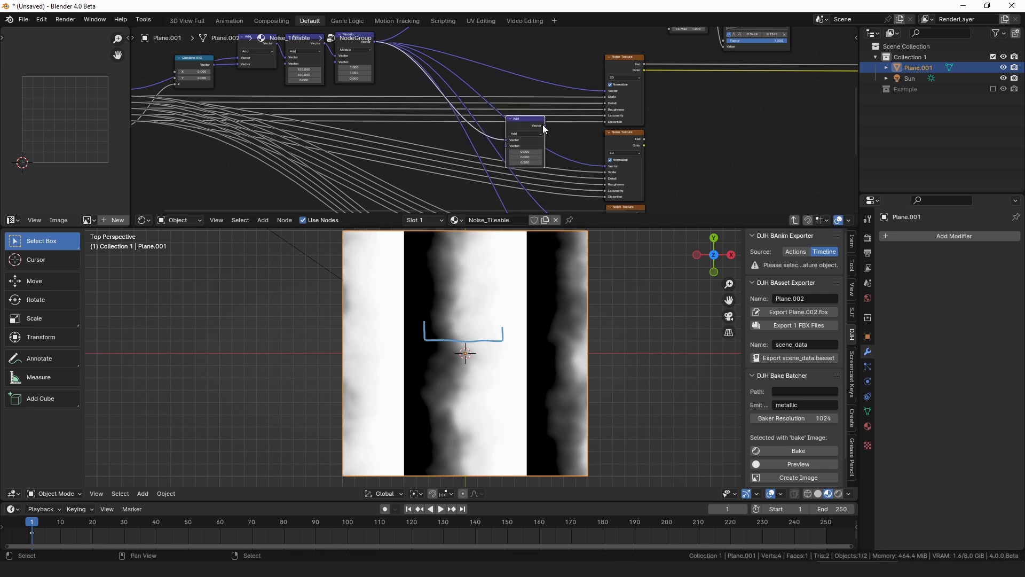
left_click_drag(544, 128, 605, 165)
Set the new Add node's X offset to 1 and move the node closer to the second Noise Texture.
left_click(527, 157)
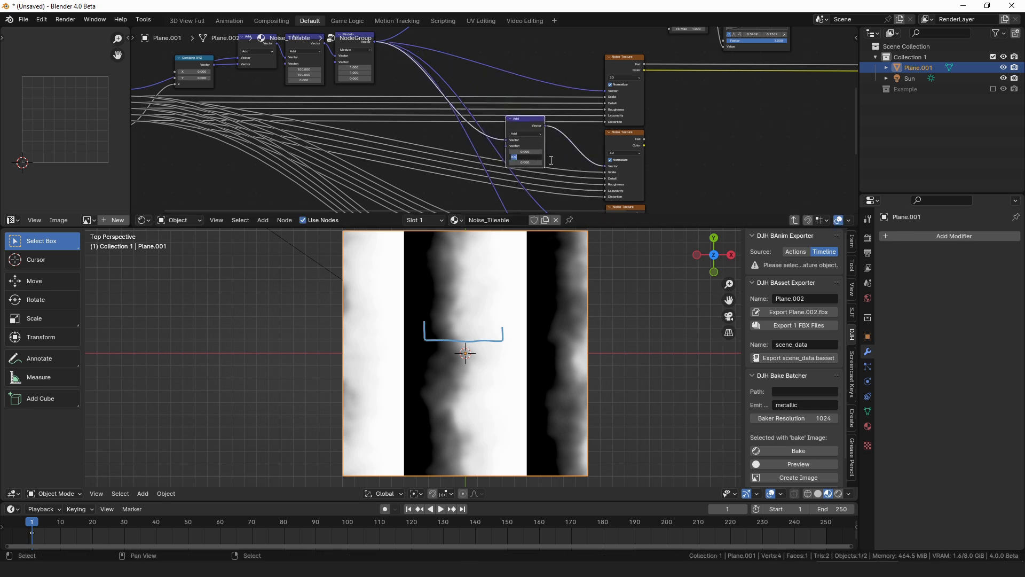
left_click(527, 153)
type("1")
key("Return")
left_click_drag(522, 124, 545, 129)
Duplicate the Add node for the third Noise Texture and set its offset to X 0 and Y 1.
middle_click_drag(553, 141, 561, 79)
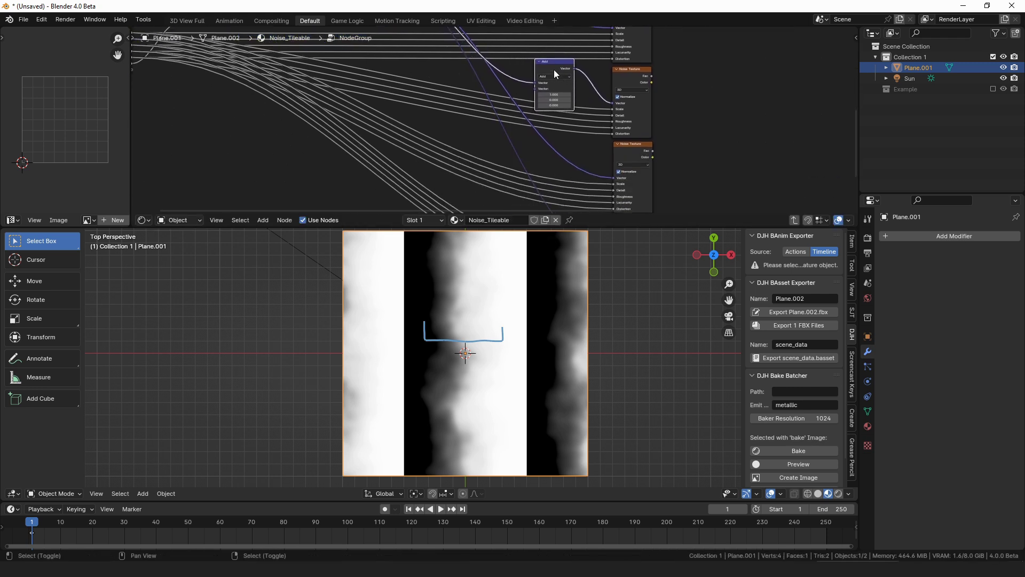
key("shift+d")
left_click(564, 172)
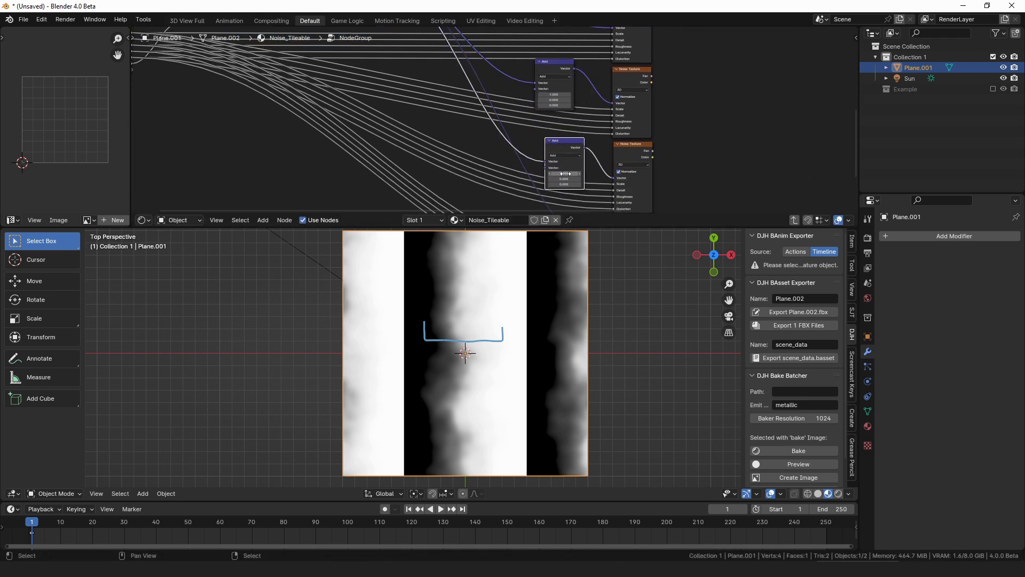
left_click(564, 174)
type("0")
key("Tab")
type("1")
key("Return")
left_click_drag(560, 150, 552, 147)
Duplicate the third texture's Add node for the fourth Noise Texture and set the copy's X offset to 1.
middle_click_drag(554, 149, 564, 91)
key("shift+d")
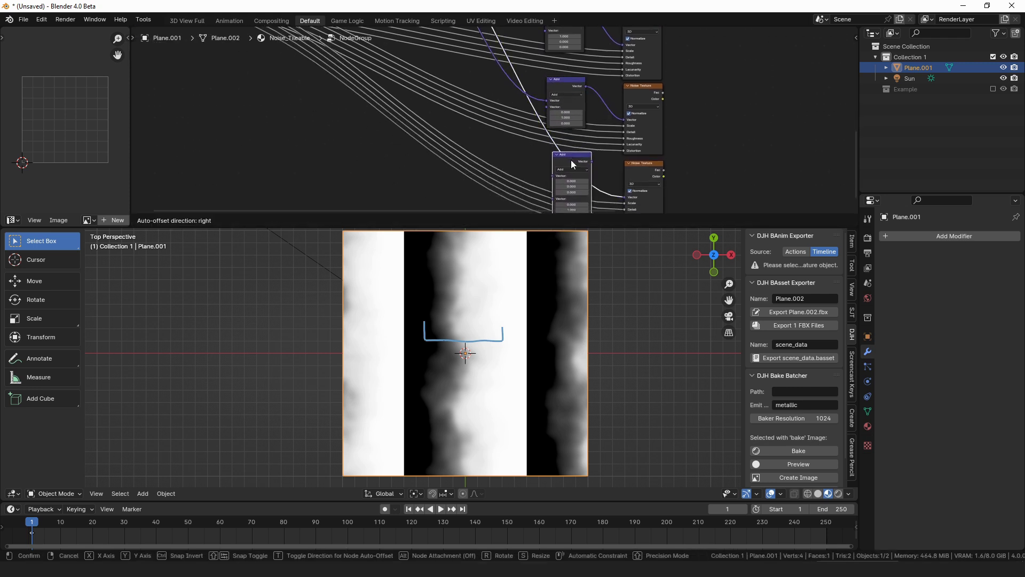
left_click(571, 164)
double_click(572, 187)
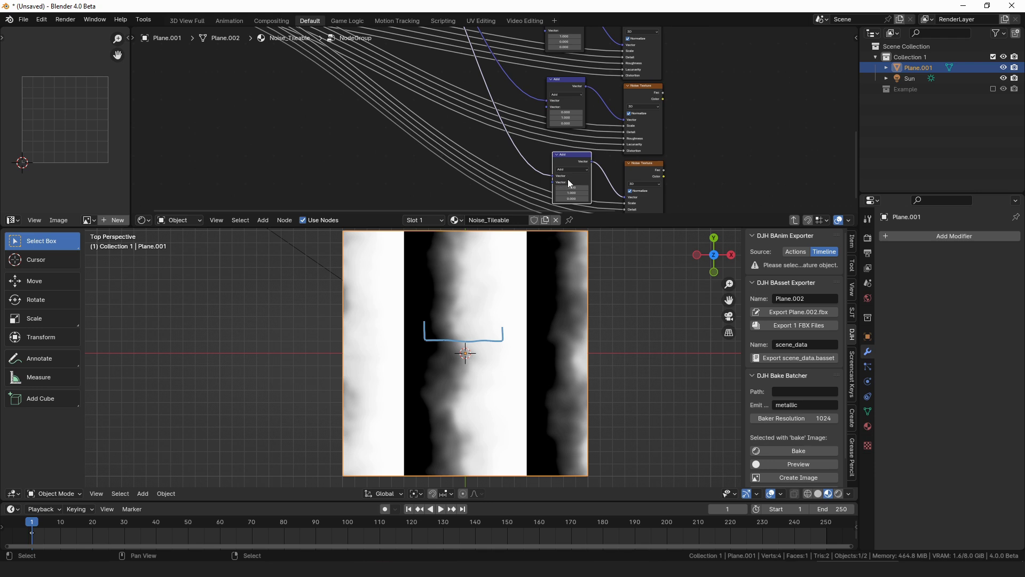
type("1")
key("Return")
left_click_drag(570, 156, 566, 165)
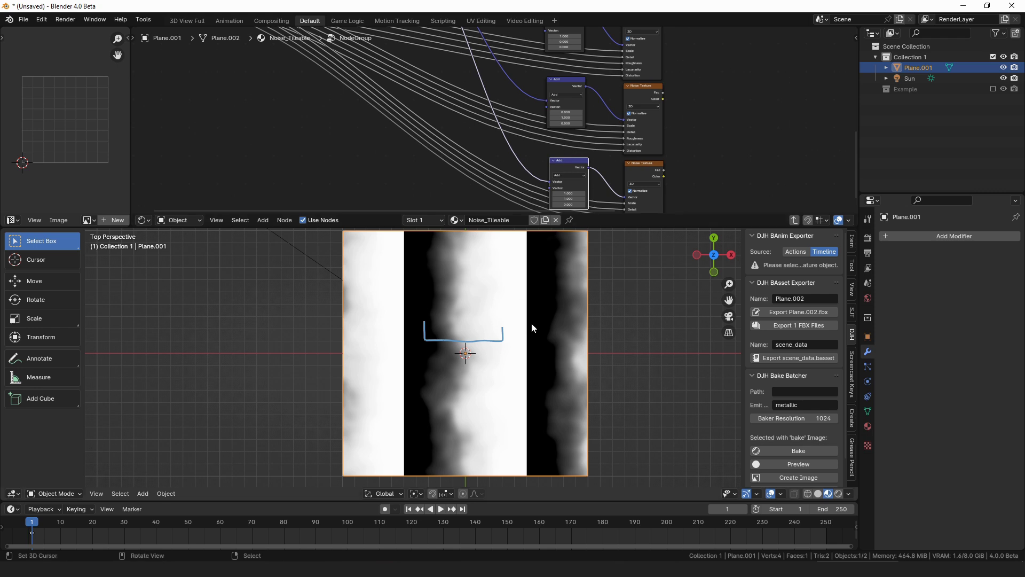
Circle a spot beside the hard gradient edge with an annotation, then delete the Note annotation layer.
left_click_drag(516, 306, 534, 317)
left_click(852, 297)
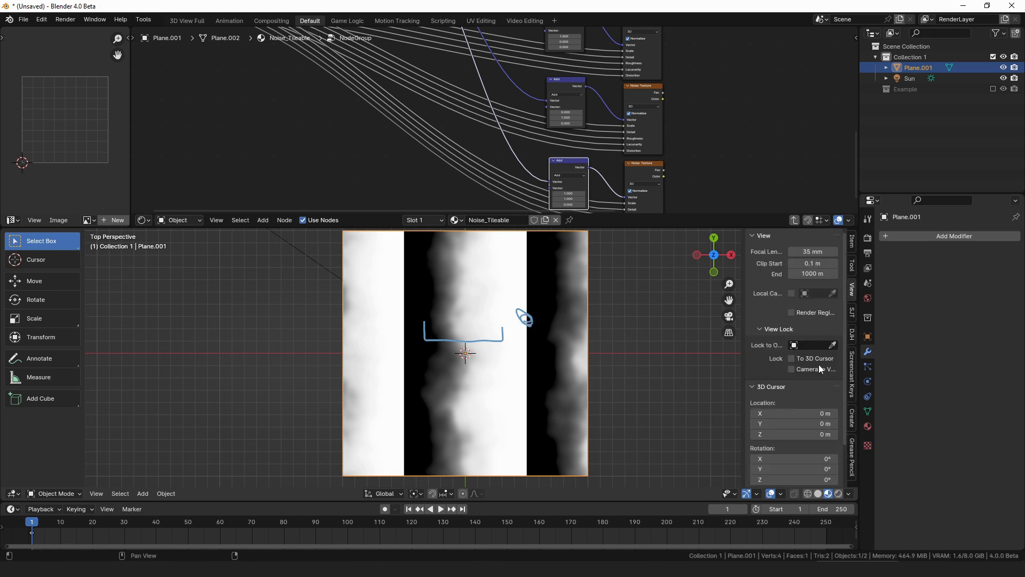
scroll(819, 364, "down", 3)
scroll(834, 483, "down", 3)
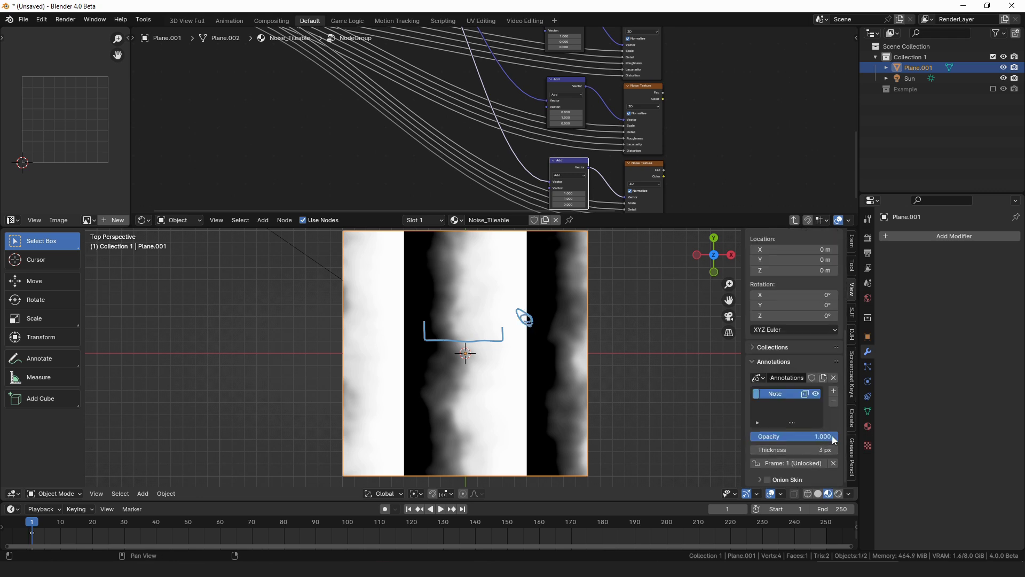
left_click(835, 401)
Preview the first Noise Texture and feed its Fac output into input A of a new Mix node.
scroll(628, 137, "down", 2)
middle_click_drag(628, 136, 447, 155)
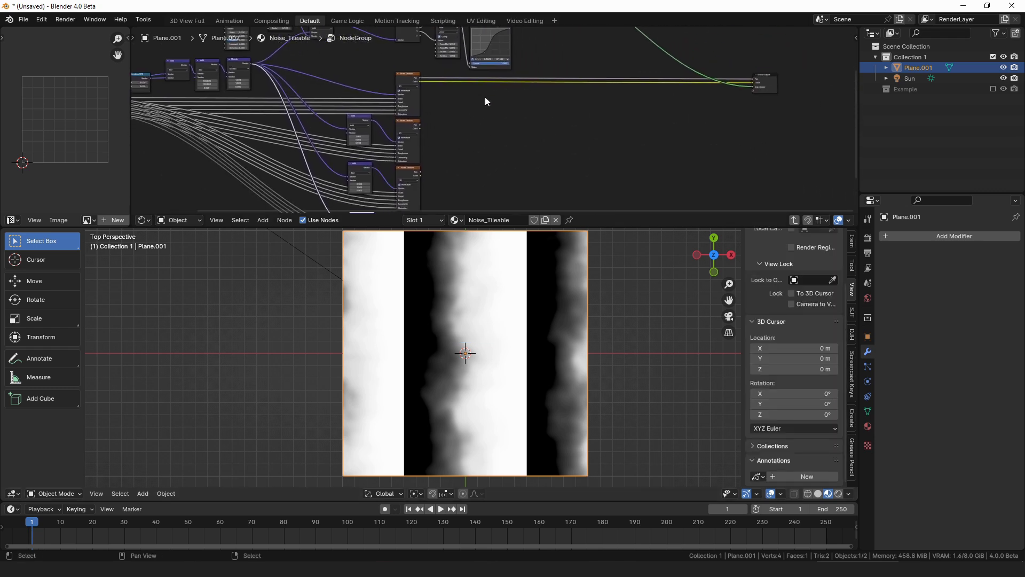
middle_click_drag(520, 100, 430, 91)
scroll(388, 131, "up", 1)
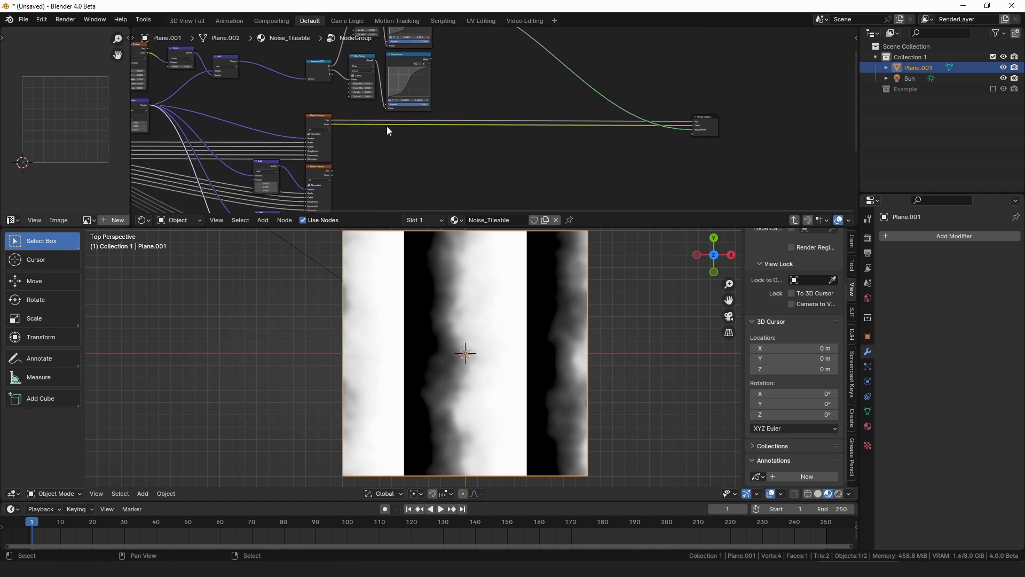
left_click(325, 120, "ctrl+shift")
left_click_drag(331, 124, 525, 143)
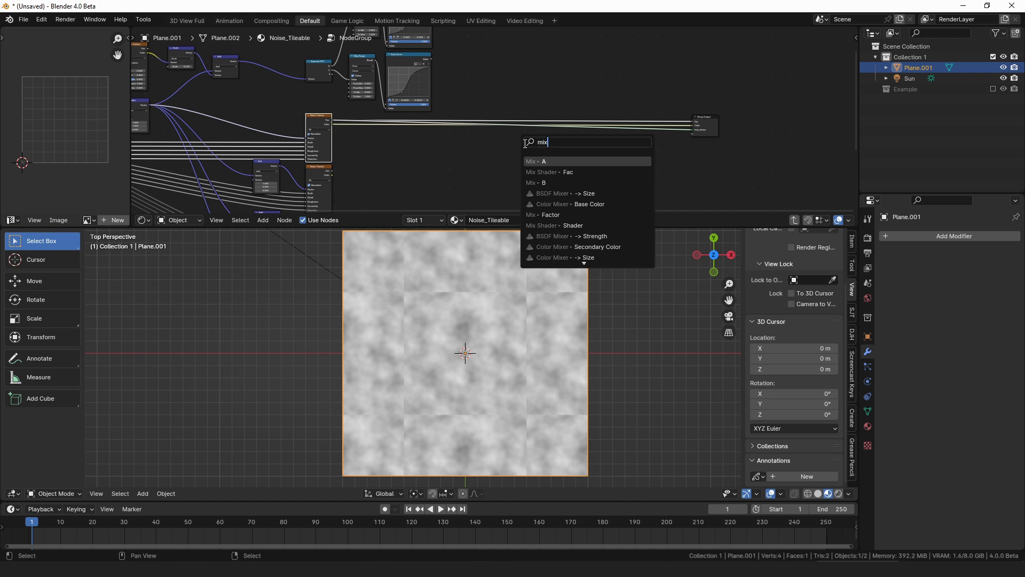
key("Return")
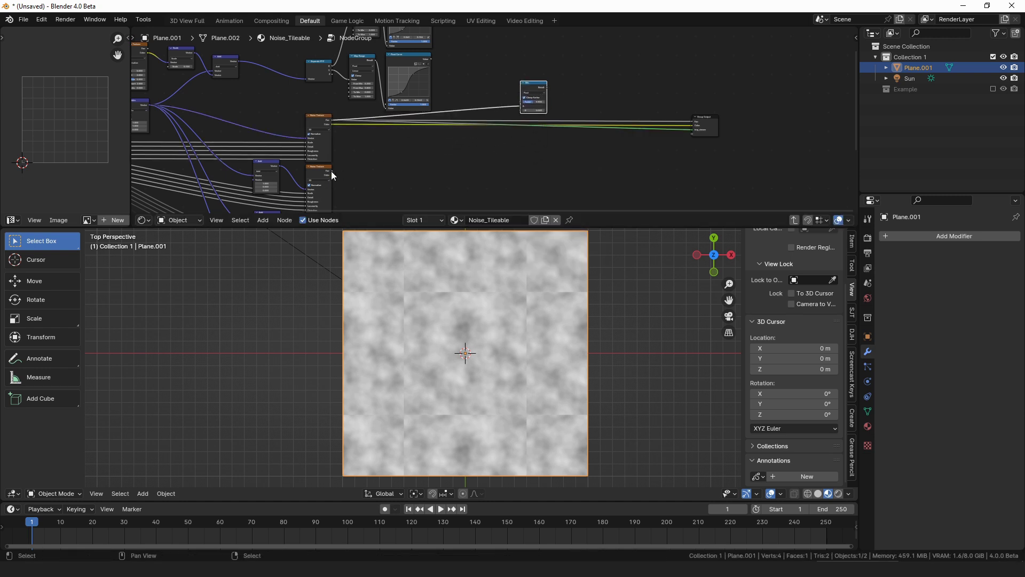
Feed the second Noise Texture's Fac into the Mix node's input B, drive its factor with the upper Float Curve, and preview the Mix.
left_click_drag(331, 171, 521, 110)
scroll(446, 65, "up", 3, "shift")
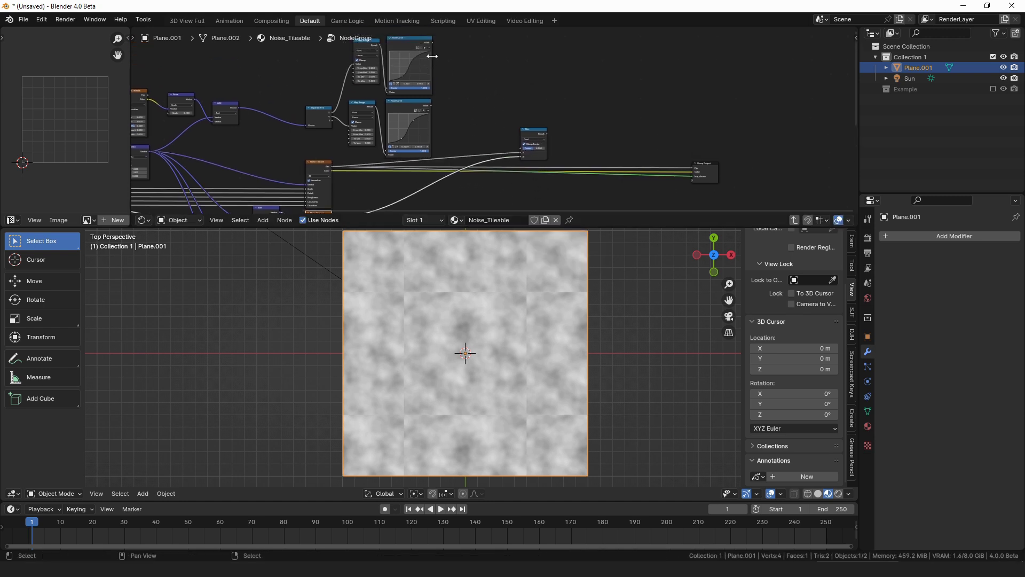
left_click_drag(433, 43, 524, 148)
left_click(538, 134, "ctrl+shift")
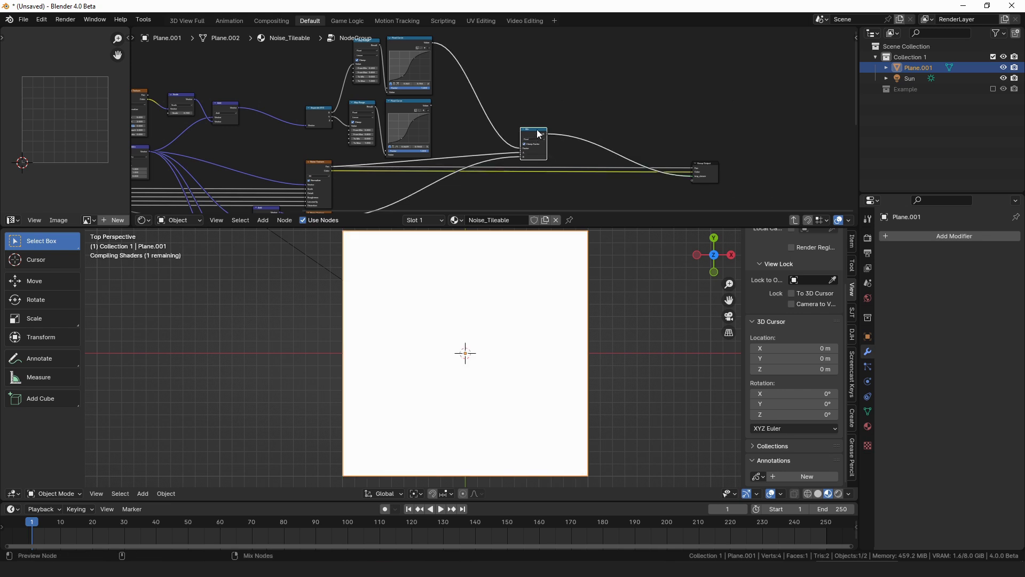
middle_click_drag(538, 134, 525, 78)
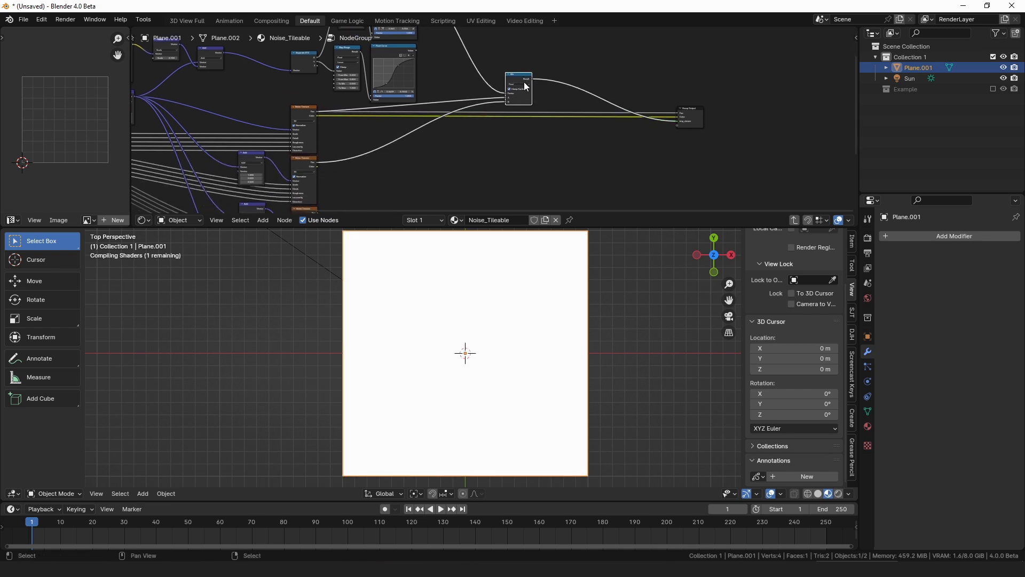
Swap the Mix node's inputs so the first Noise Texture feeds B and the second feeds A.
left_click_drag(525, 85, 516, 135)
scroll(528, 343, "up", 2)
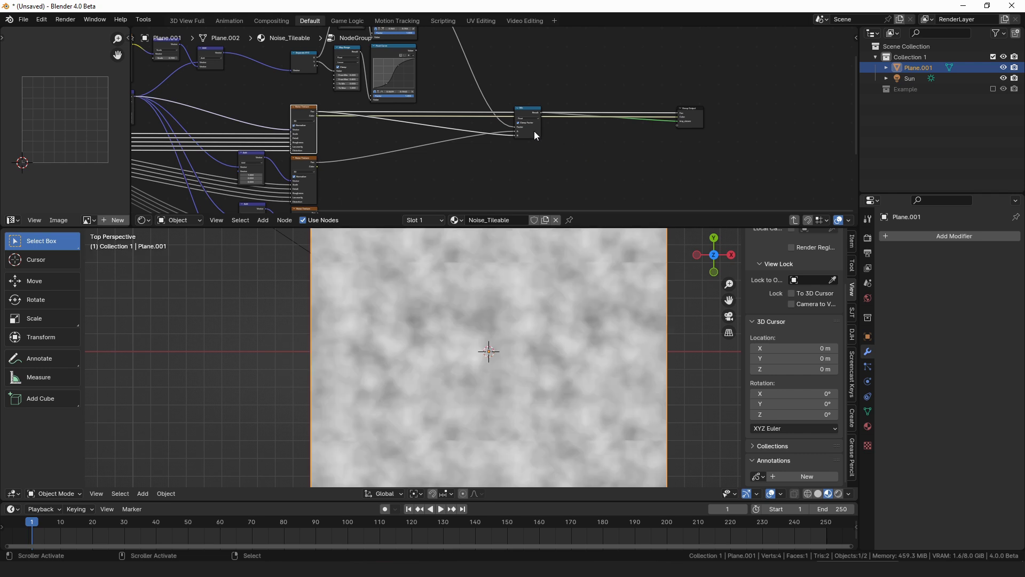
scroll(533, 342, "down", 2)
scroll(533, 343, "up", 2)
Compare the first Noise Texture's preview with the Mix preview, circling a spot on the plane and undoing that annotation.
left_click(314, 114, "ctrl+shift")
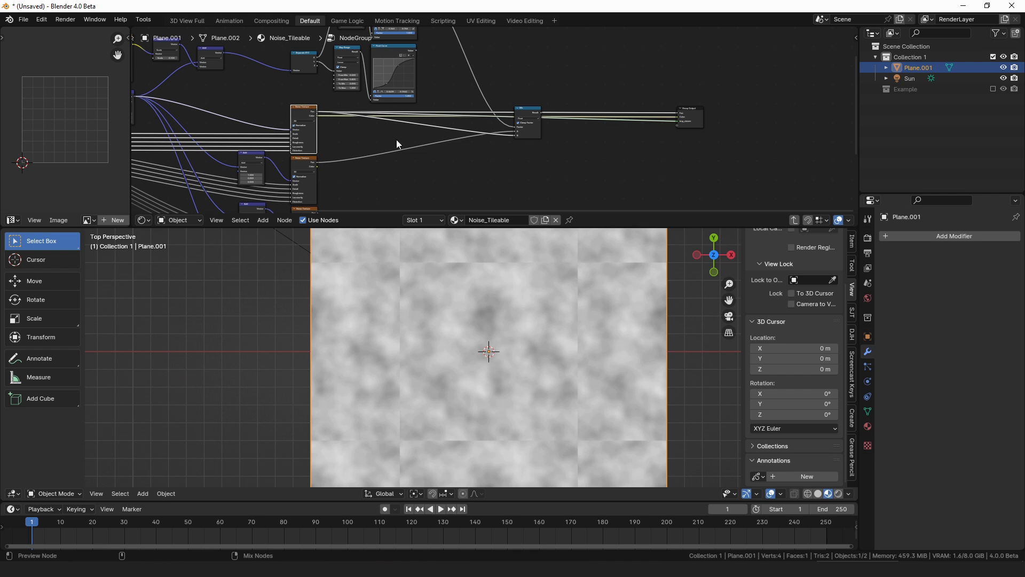
left_click_drag(564, 327, 584, 333)
left_click(528, 113, "ctrl+shift")
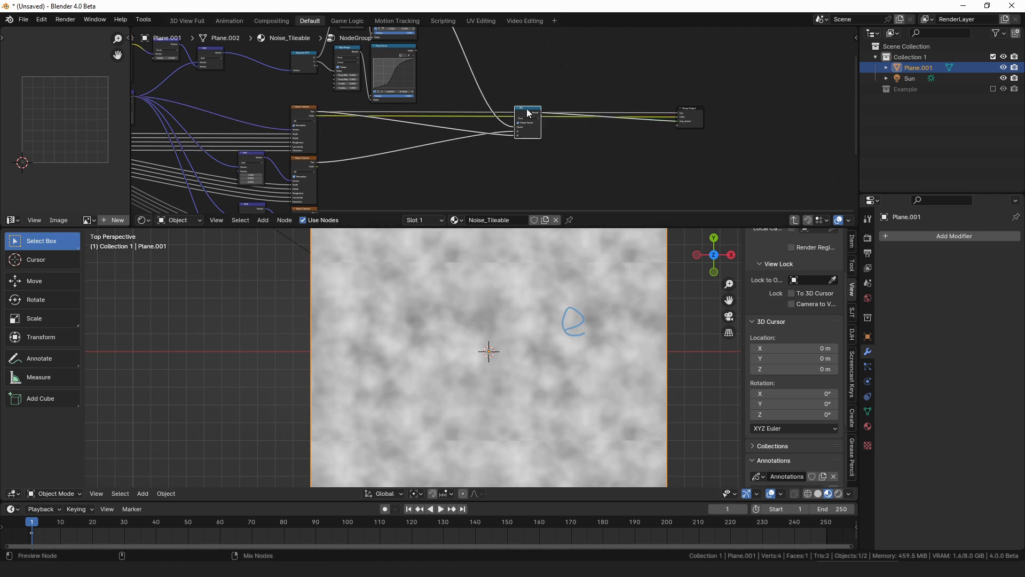
key("ctrl+z")
scroll(633, 344, "down", 1)
Duplicate the Mix node together with its input links and place the copy below the original.
middle_click_drag(527, 110, 518, 69)
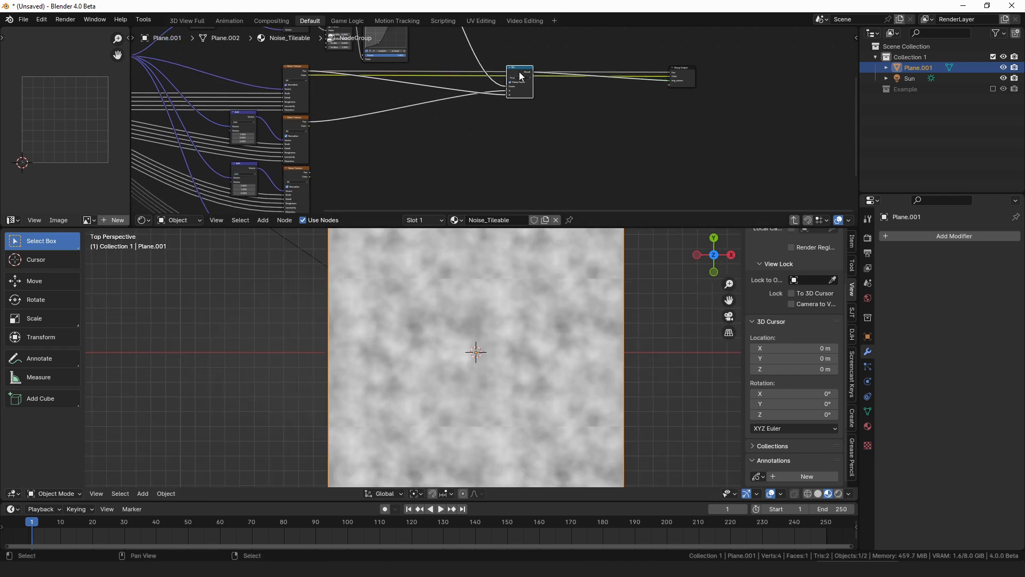
left_click_drag(518, 70, 518, 68)
key("ctrl+shift+d")
left_click(515, 165)
Connect the third Noise Texture to input B and the fourth to input A of the duplicated Mix node, and preview it.
middle_click_drag(460, 164, 461, 92)
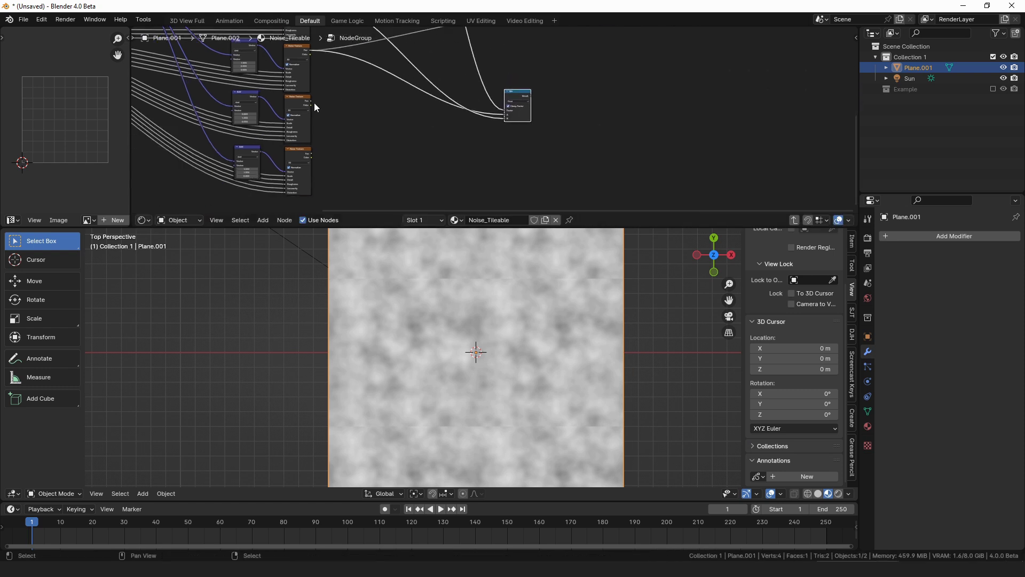
left_click_drag(313, 104, 505, 115)
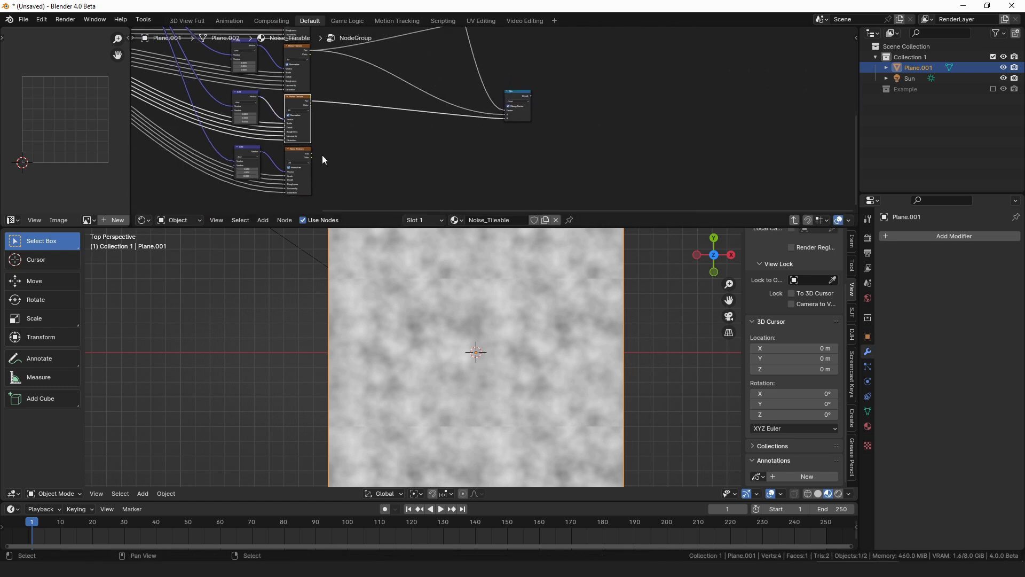
left_click_drag(312, 153, 507, 113)
left_click(522, 99, "ctrl+shift")
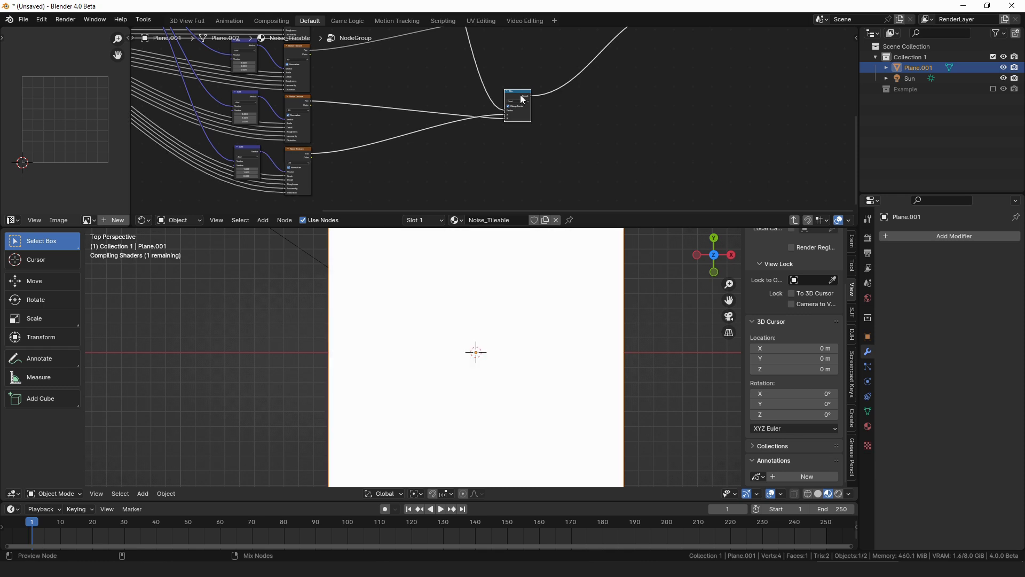
Lower the second Mix node slightly and move the Group Output node farther from the Mix nodes to make room.
middle_click_drag(538, 85, 502, 140)
left_click_drag(483, 151, 485, 165)
middle_click_drag(585, 105, 515, 98)
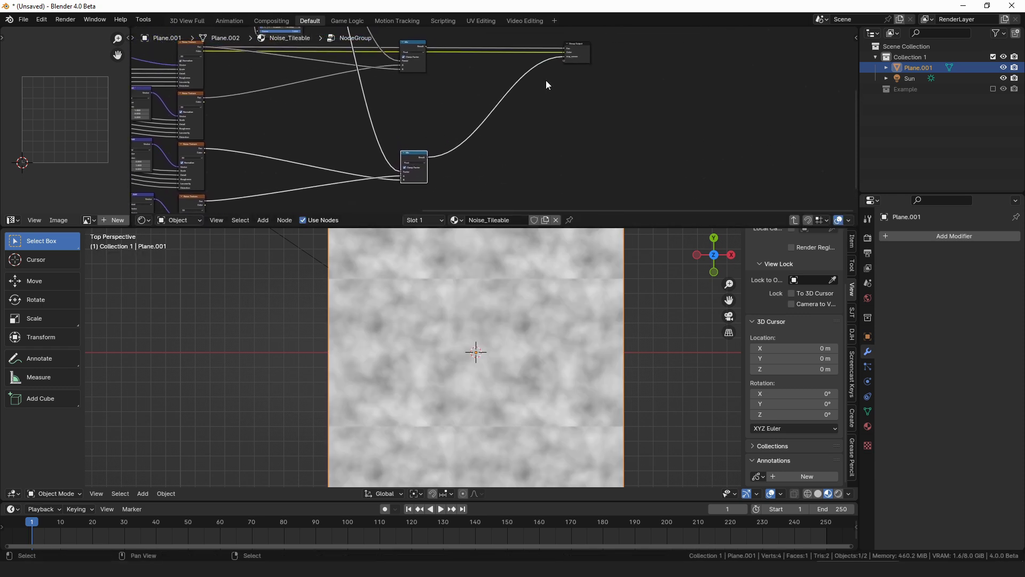
left_click_drag(583, 52, 664, 48)
middle_click_drag(474, 59, 475, 82)
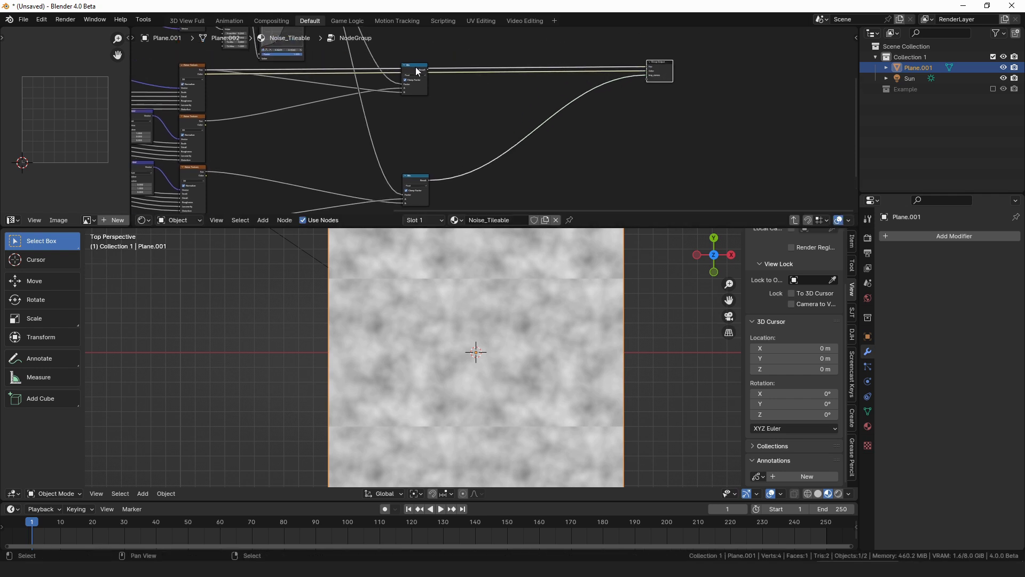
Insert a third Mix node before the Group Output that blends the second Mix in A with the first in B, using the lower Float Curve as factor.
left_click(416, 67)
key("shift+d")
left_click(524, 128)
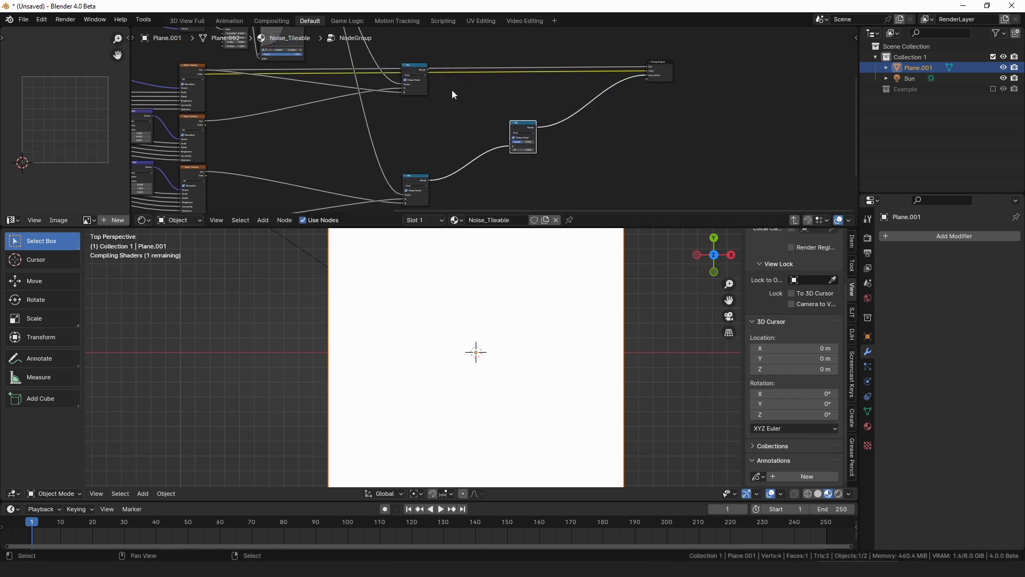
left_click_drag(426, 68, 520, 109)
middle_click_drag(385, 43, 440, 140)
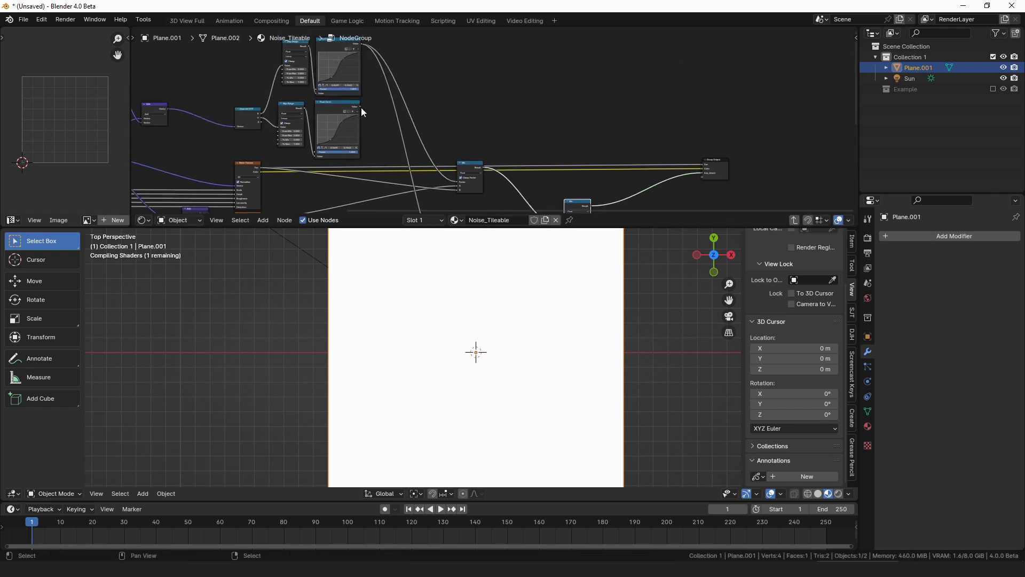
left_click_drag(361, 107, 562, 192)
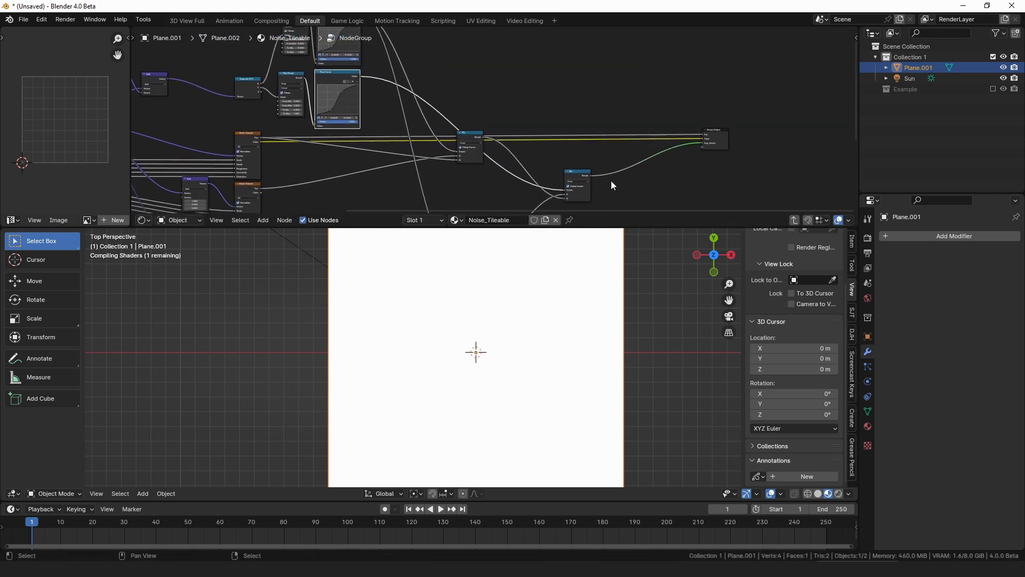
middle_click_drag(611, 180, 568, 106)
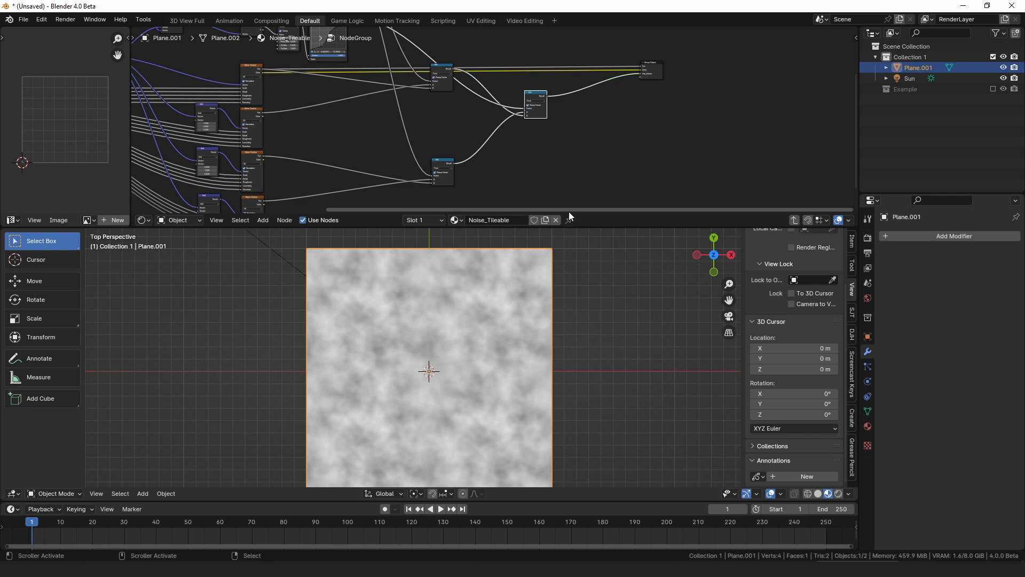
Try enlarging the plane's UV island in Edit Mode to check the noise's tiling from above.
scroll(511, 359, "down", 2)
middle_click_drag(512, 359, 504, 312)
key("Tab")
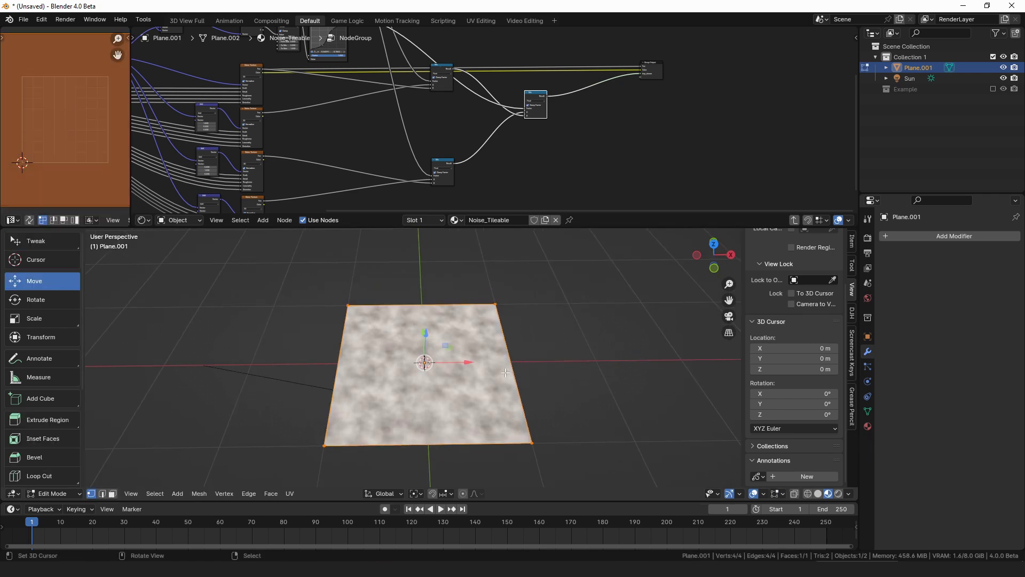
key("s")
key("Escape")
scroll(84, 136, "down", 3)
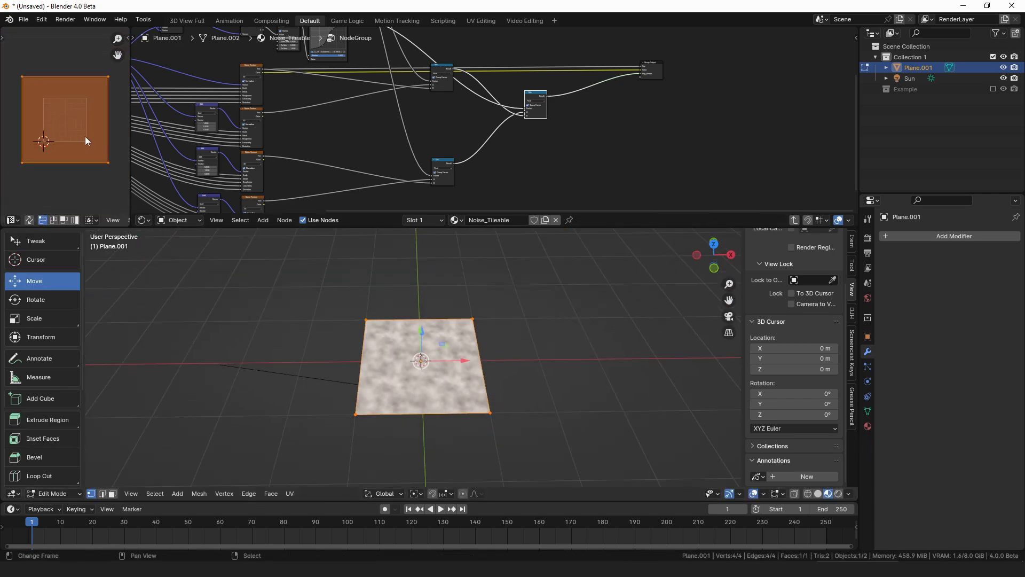
key("s")
left_click(84, 197)
scroll(460, 331, "up", 3)
middle_click_drag(460, 331, 456, 384)
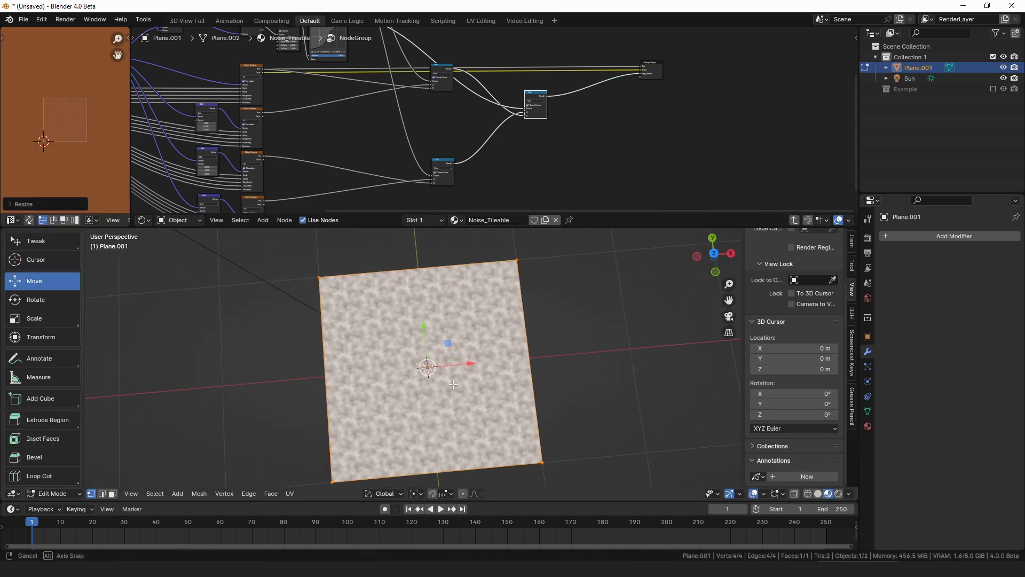
key("KP_7")
key("u")
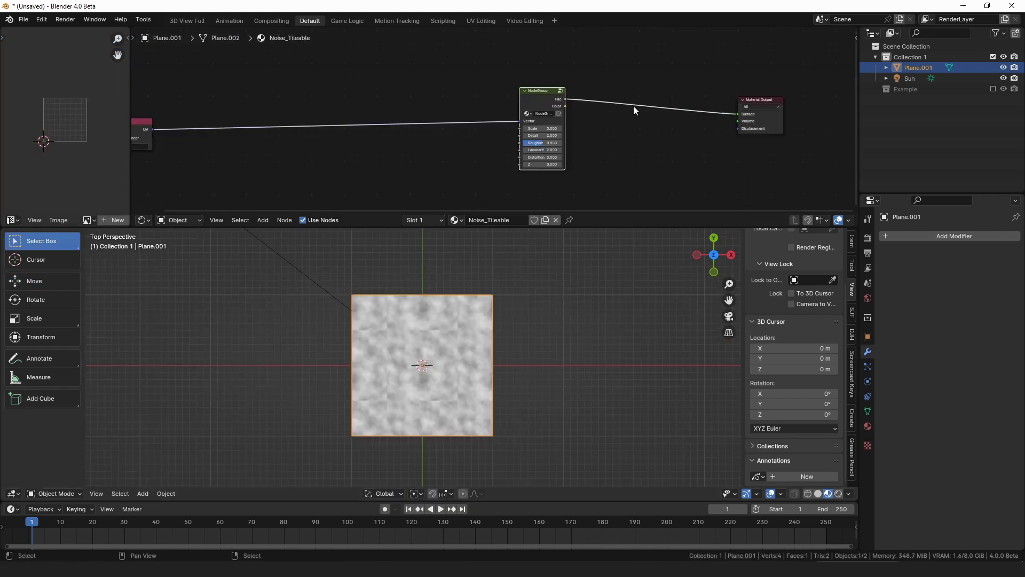
Move the node group away from the Material Output and rename it NoiseTileable.
scroll(634, 106, "down", 3)
middle_click_drag(599, 126, 519, 129)
left_click_drag(440, 100, 358, 112)
scroll(371, 129, "up", 3)
left_click(345, 133)
type("NoiseT")
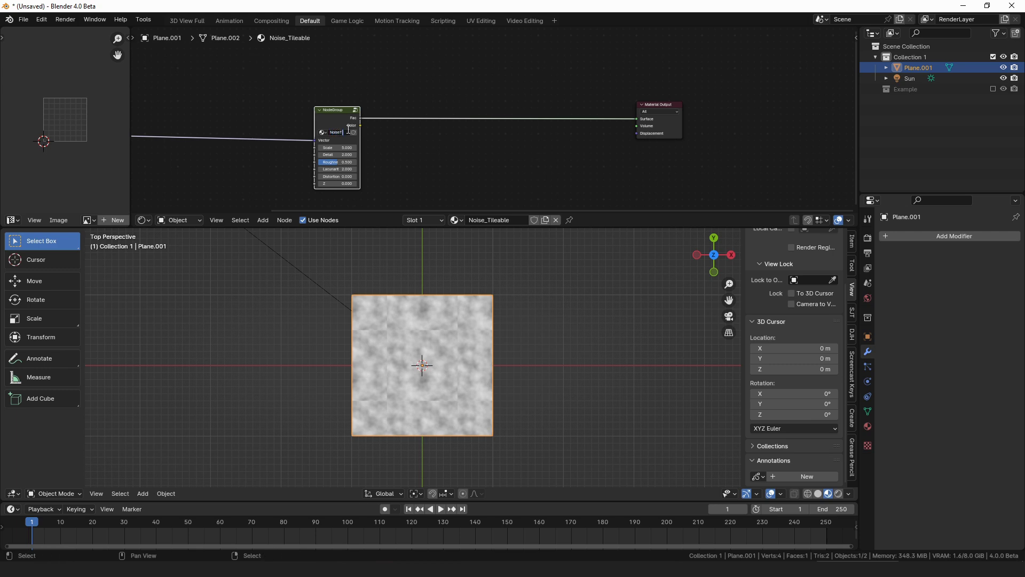
key("Return")
Move the NoiseTileable node closer to the UV Map node.
middle_click_drag(392, 136, 558, 113)
scroll(558, 114, "up", 4)
left_click_drag(486, 83, 388, 84)
scroll(450, 118, "down", 2)
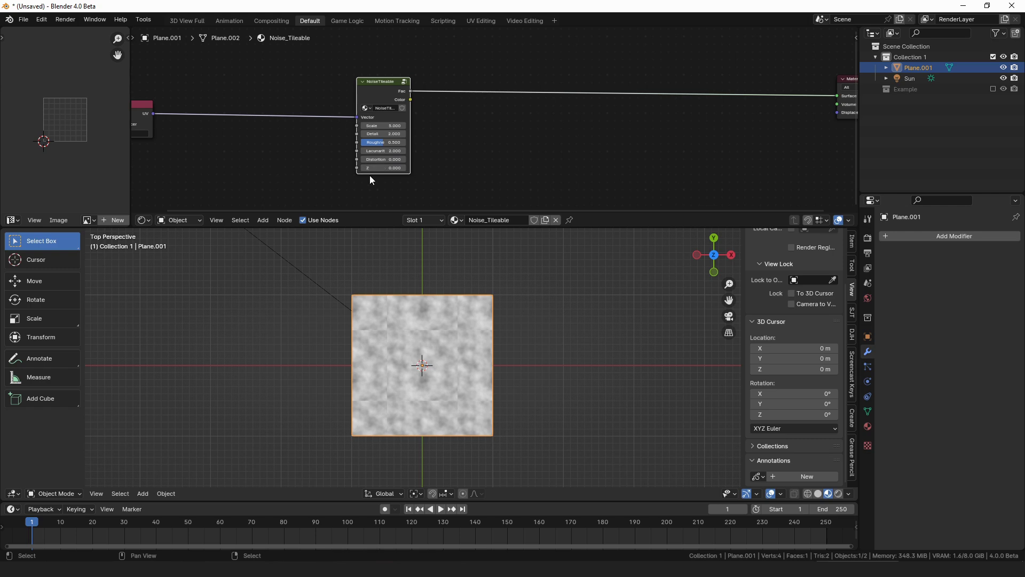
scroll(370, 175, "up", 6)
middle_click_drag(398, 172, 463, 99)
middle_click_drag(398, 35, 474, 108)
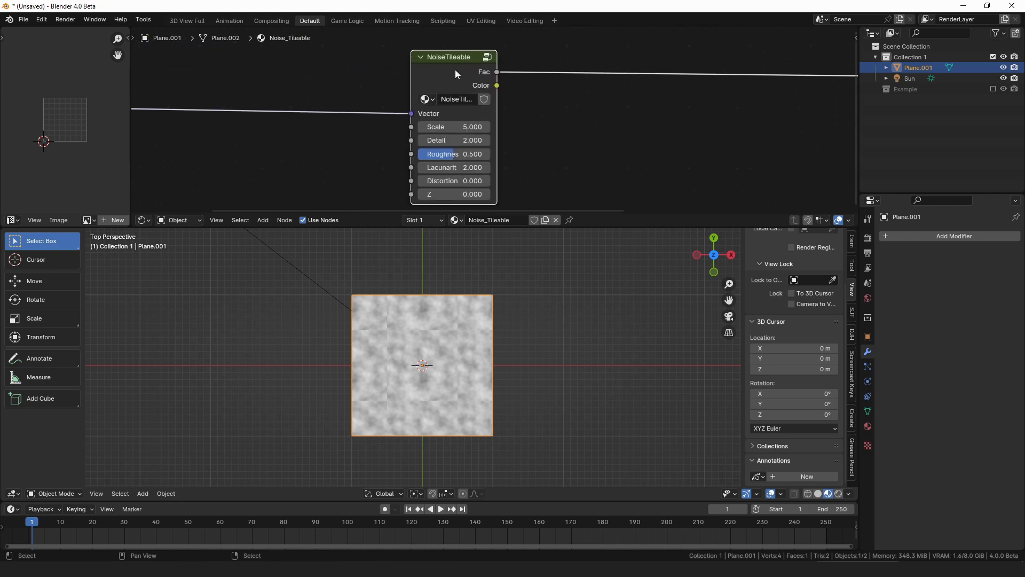
Inside the NoiseTileable group, set the Modulo node's Z value to 100, then leave the group.
key("Tab")
scroll(411, 78, "down", 1)
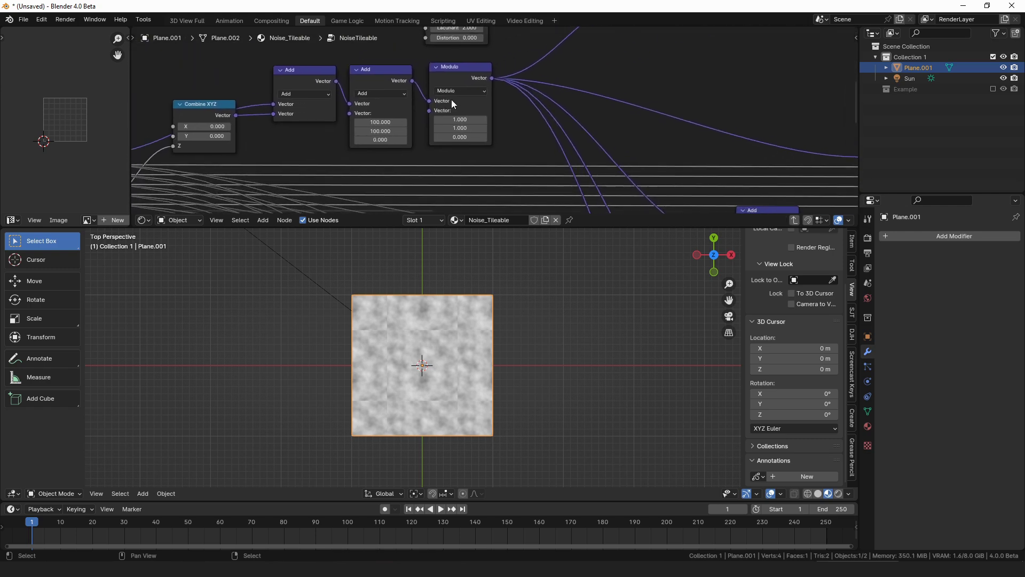
scroll(480, 126, "up", 4)
scroll(511, 130, "down", 4)
middle_click_drag(424, 129, 462, 138)
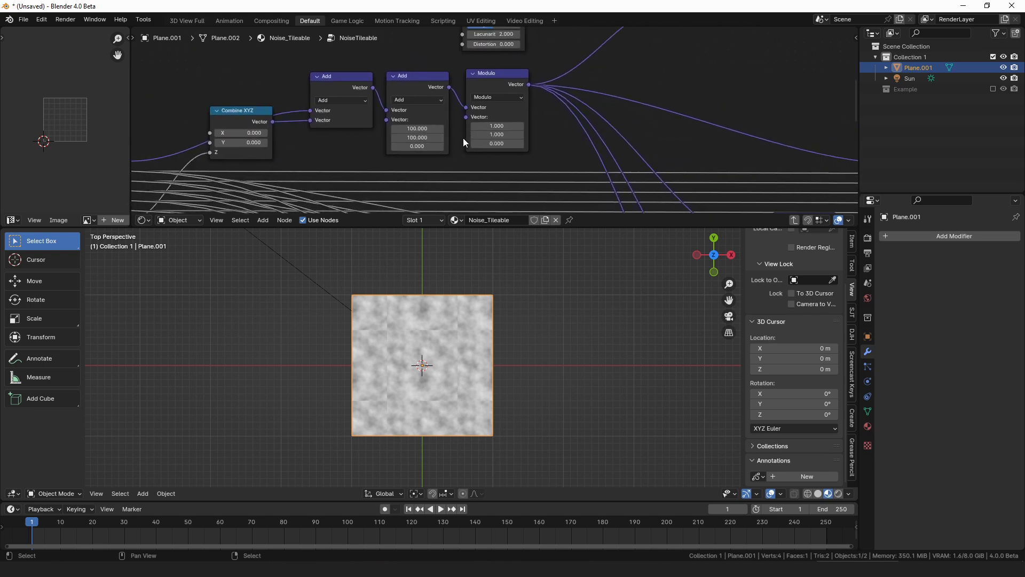
scroll(469, 109, "up", 2)
left_click(486, 62)
left_click(500, 158)
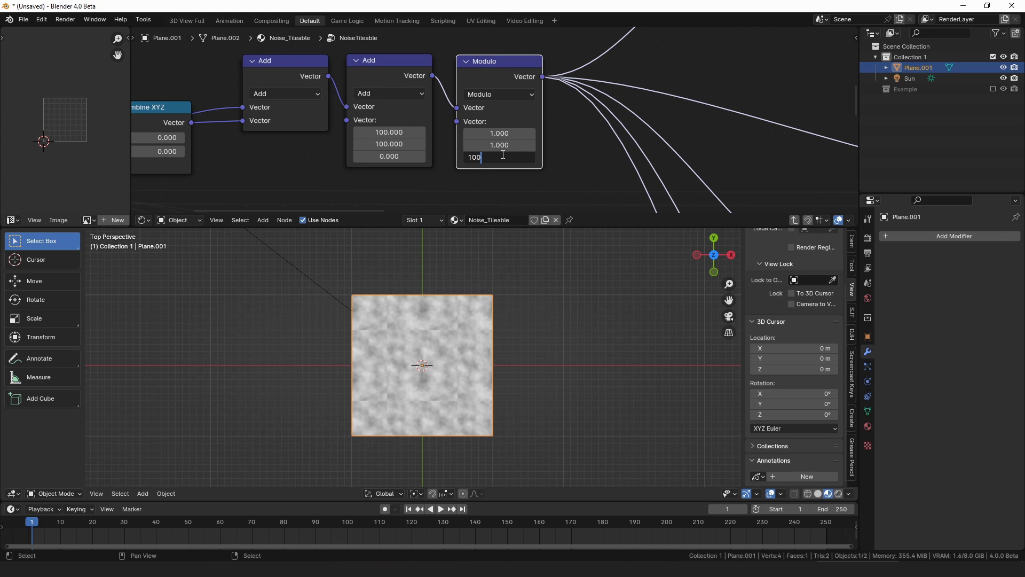
type("100")
key("Return")
key("Tab")
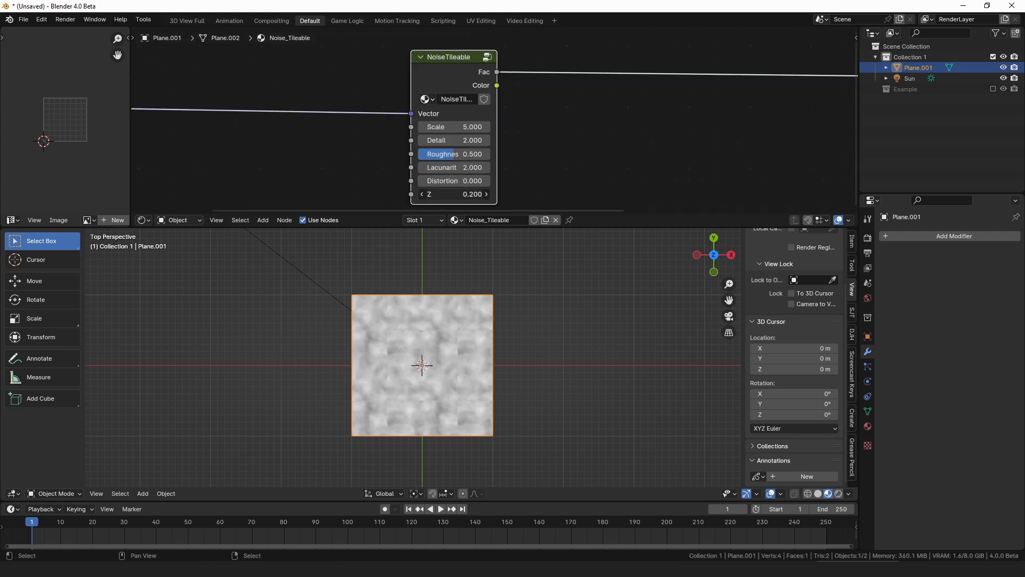
Test different Z values on the NoiseTileable node and cancel the adjustment.
scroll(482, 196, "up", 2)
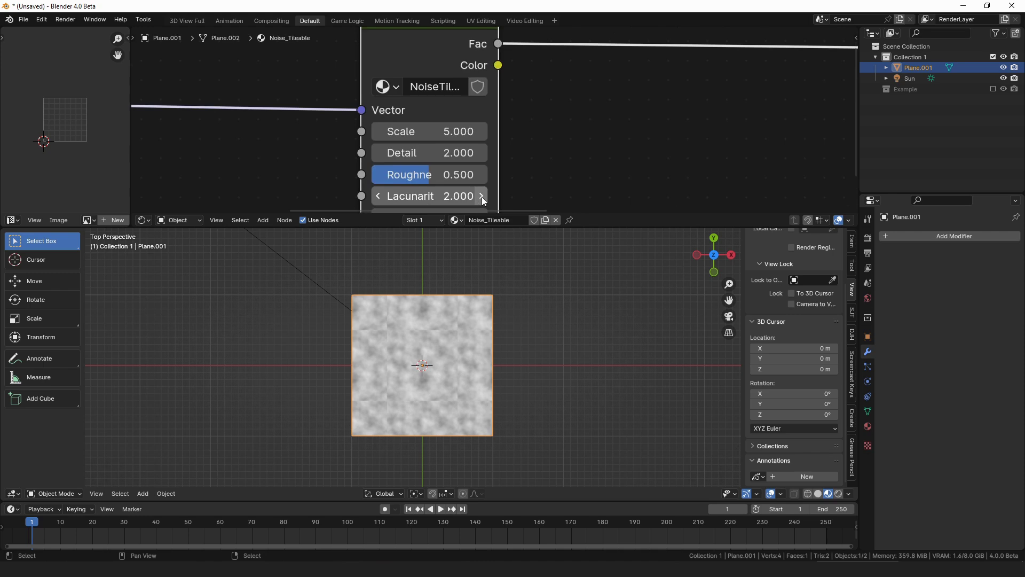
middle_click_drag(481, 196, 533, 74)
scroll(532, 74, "up", 3)
left_click_drag(453, 128, 528, 128, "shift")
right_click(446, 127)
scroll(537, 80, "down", 3)
middle_click_drag(540, 77, 526, 176)
Inside the NoiseTileable group, connect the final Mix node's Result to the Group Output's Fac socket.
key("Tab")
scroll(480, 102, "down", 6)
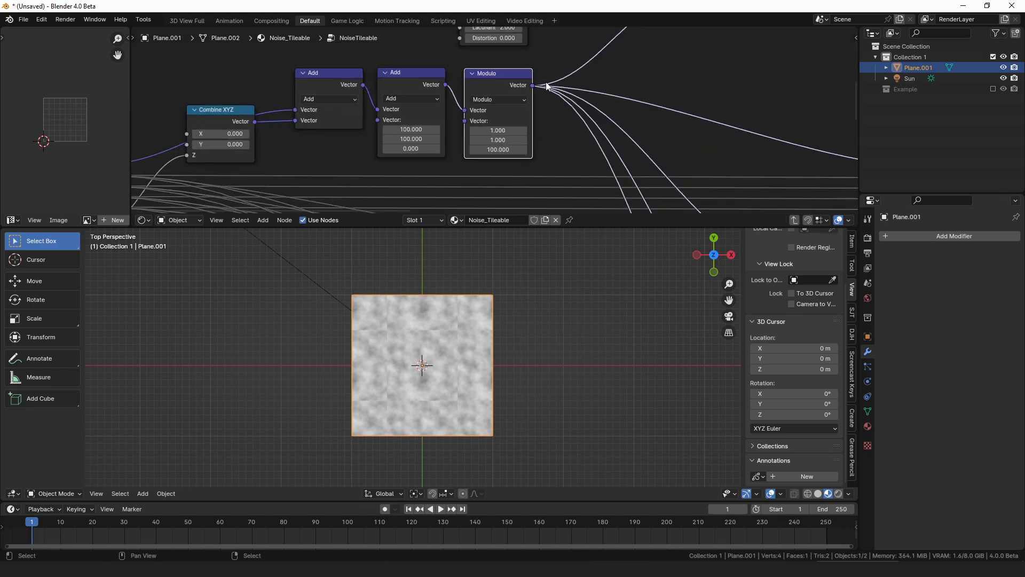
middle_click_drag(762, 91, 408, 105)
middle_click_drag(620, 101, 399, 72)
scroll(399, 72, "up", 6)
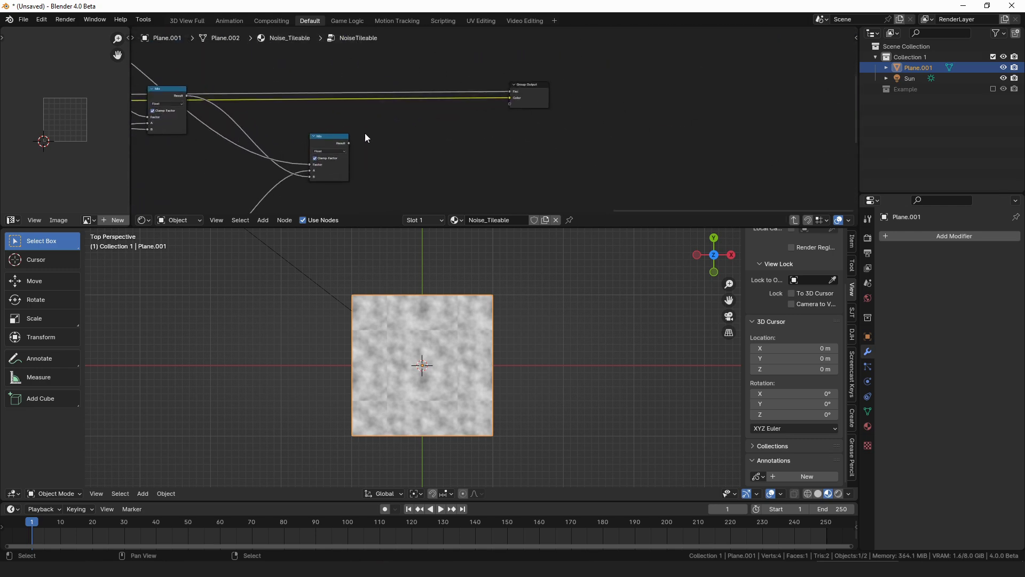
middle_click_drag(353, 134, 449, 157)
left_click_drag(448, 162, 612, 115)
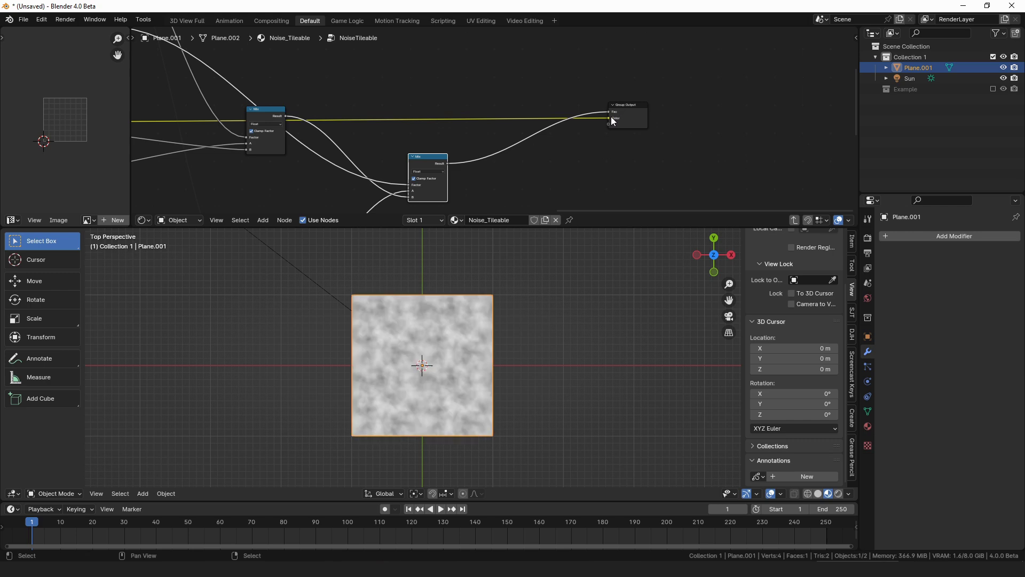
Remove the Color output from the group's interface and leave the group.
key("n")
left_click(801, 66)
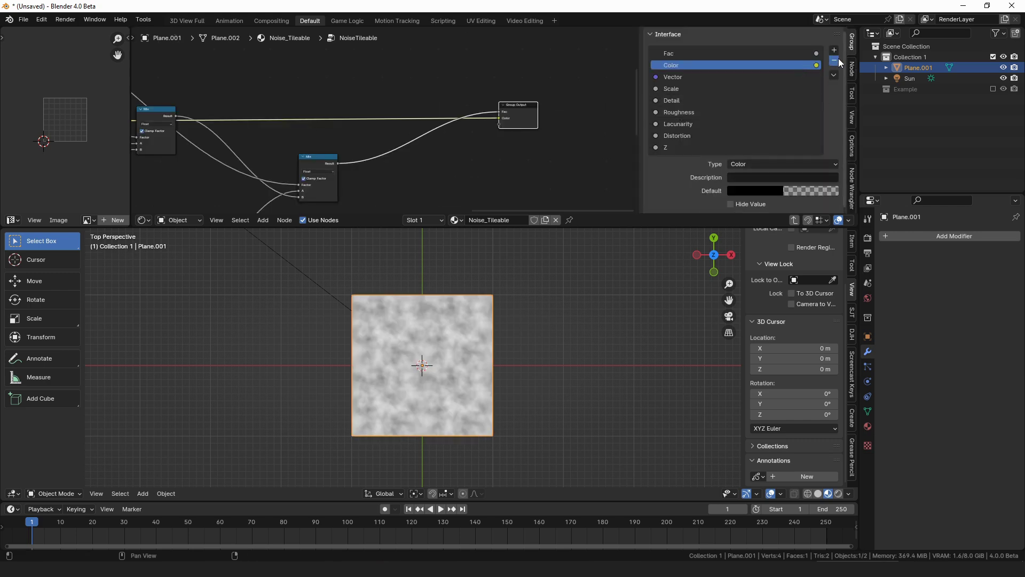
key("n")
key("Tab")
Reposition the NoiseTileable node between the UV Map and Material Output nodes, ending closer to the UV Map.
scroll(615, 130, "down", 2)
scroll(525, 126, "up", 6)
left_click_drag(483, 106, 614, 110)
scroll(381, 114, "up", 3)
scroll(380, 114, "up", 3)
middle_click_drag(726, 146, 669, 132)
scroll(669, 132, "up", 2)
scroll(669, 133, "up", 1)
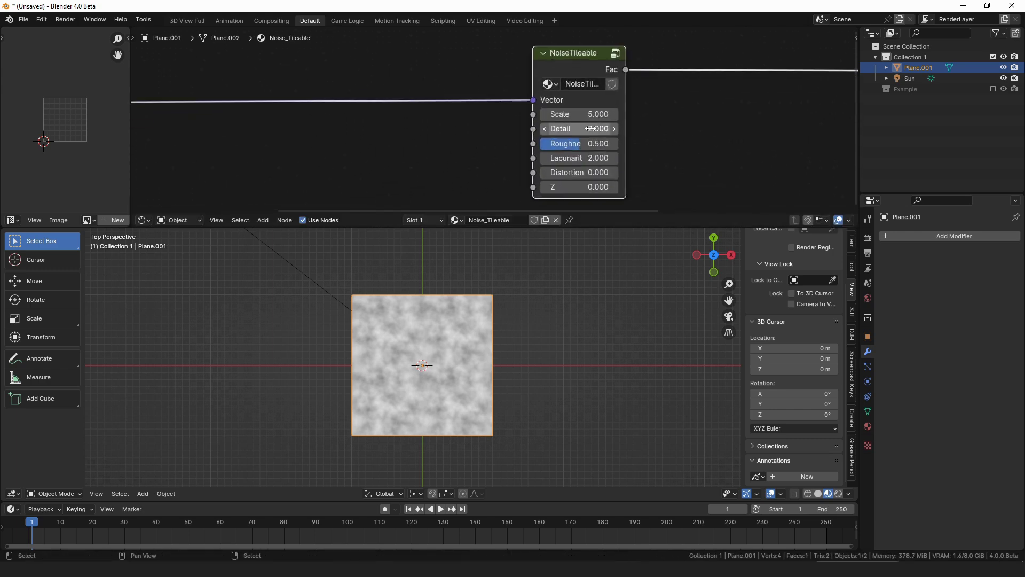
left_click_drag(570, 63, 435, 65)
scroll(517, 77, "down", 2)
middle_click_drag(597, 103, 687, 95)
scroll(607, 112, "up", 4)
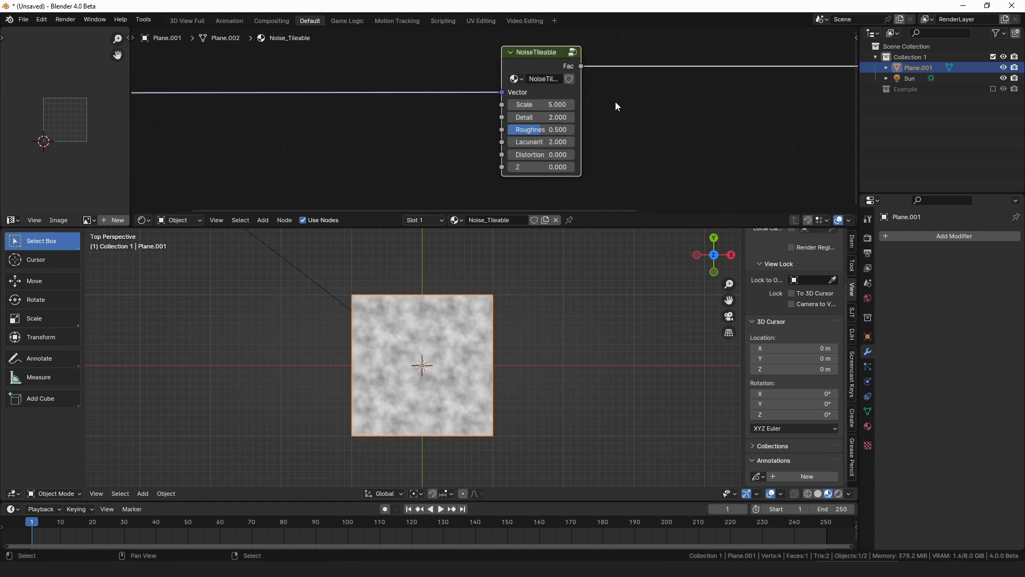
scroll(619, 104, "down", 1)
left_click_drag(521, 65, 408, 65)
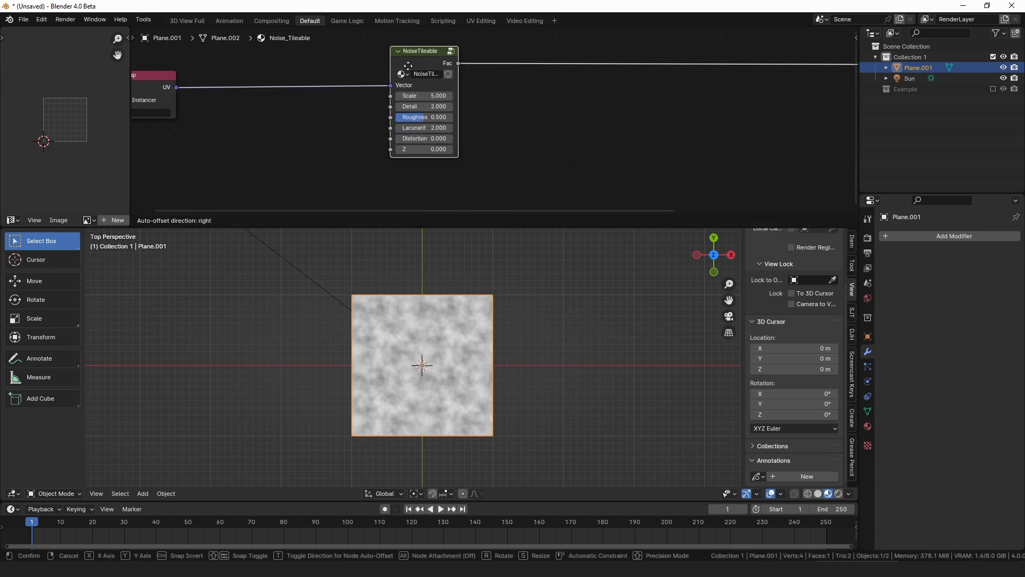
Raise the NoiseTileable node's Distortion and fine-tune it against the plane's preview, ending at 0.9.
middle_click_drag(489, 101, 546, 90)
scroll(546, 90, "up", 4)
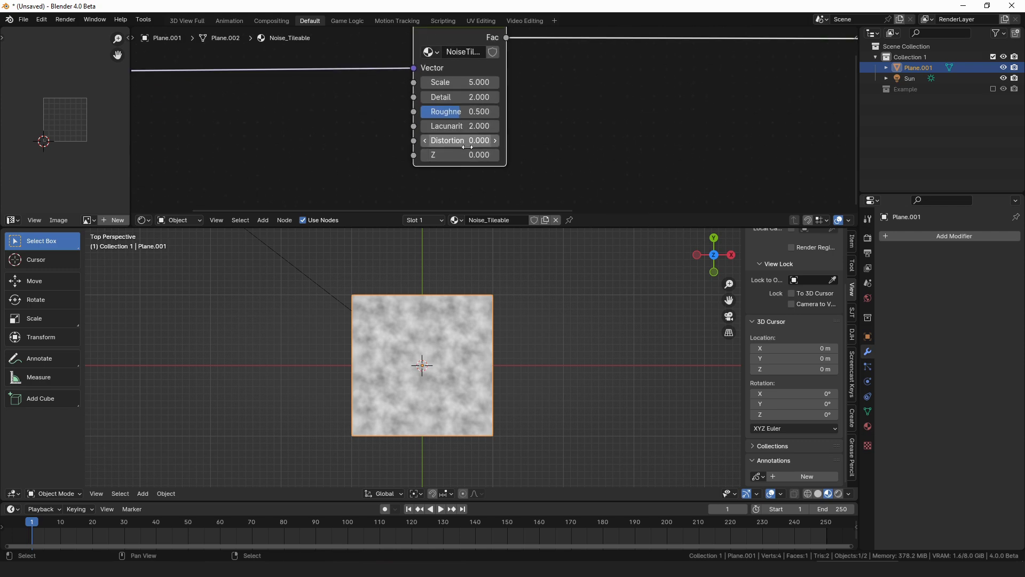
left_click_drag(448, 141, 475, 140)
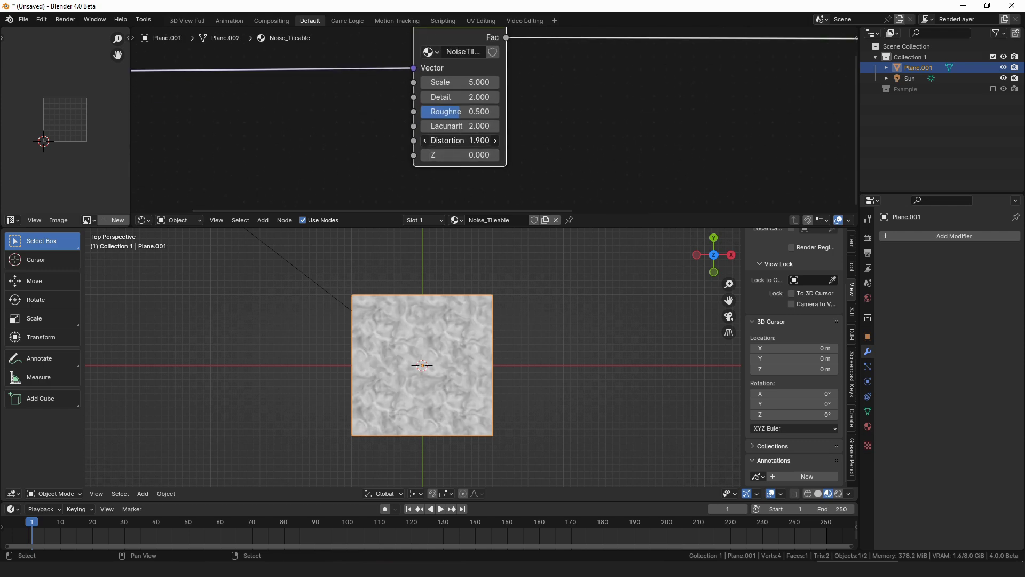
left_click(448, 140)
type("1")
key("Return")
scroll(444, 386, "up", 5)
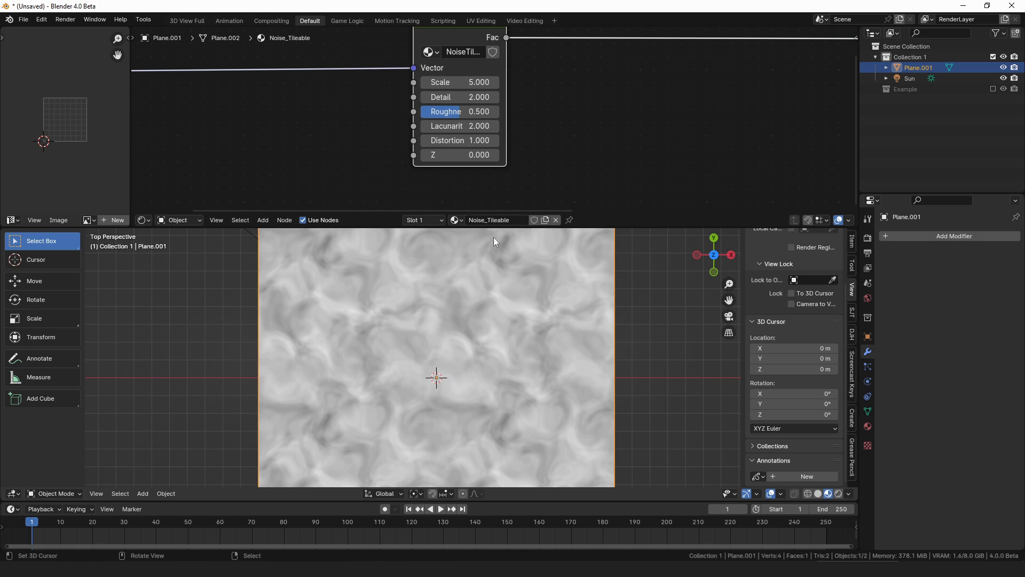
mouse_move(470, 141)
left_mouse_down()
mouse_move(459, 141)
mouse_move(481, 141)
left_mouse_up()
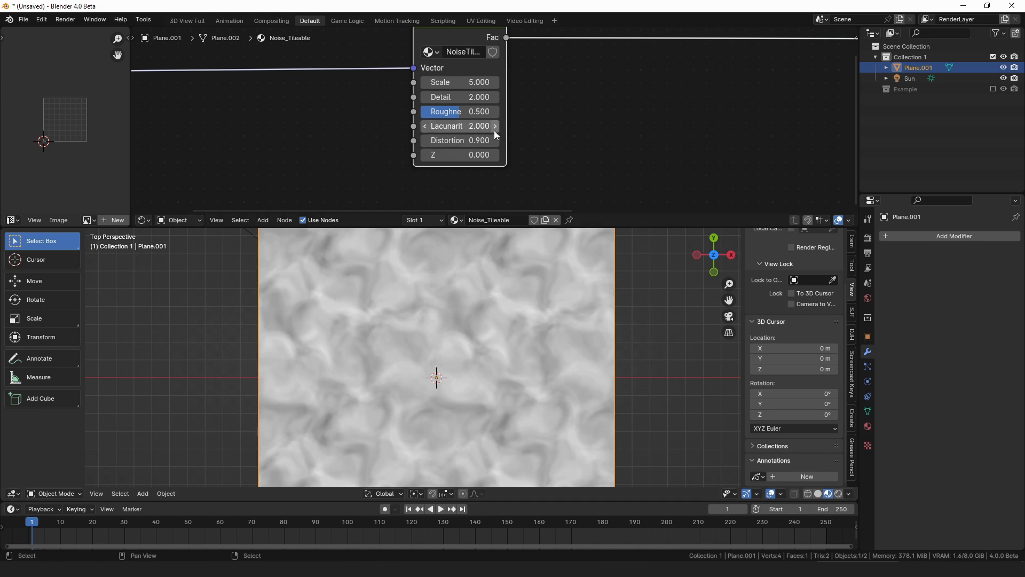
Set the NoiseTileable node's Roughness to about 0.342, its Detail to 3.1 and its Scale to 10.
left_click_drag(485, 111, 473, 111)
left_click_drag(470, 97, 478, 97)
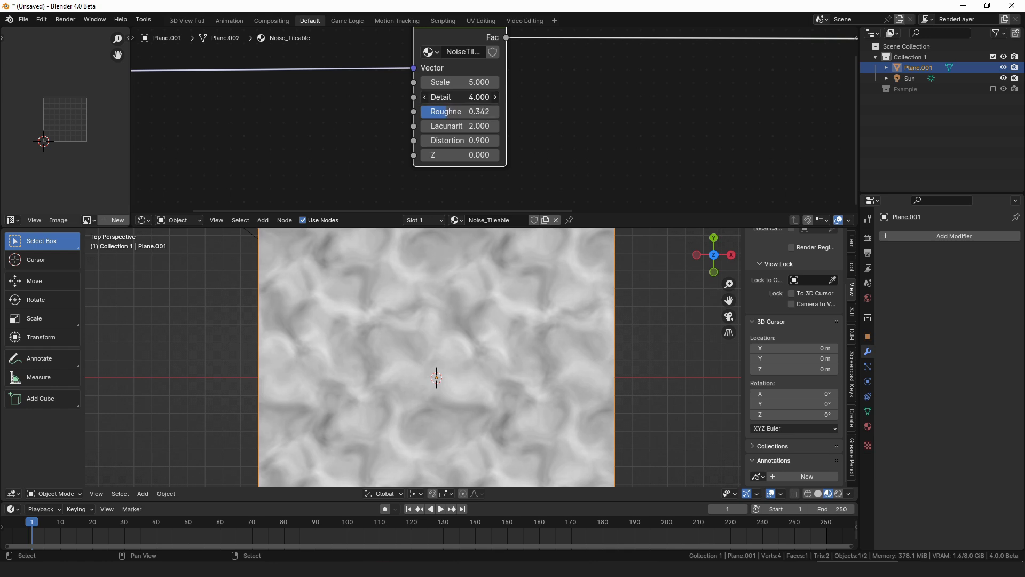
left_click(462, 82)
type("10")
key("Return")
scroll(460, 87, "down", 1)
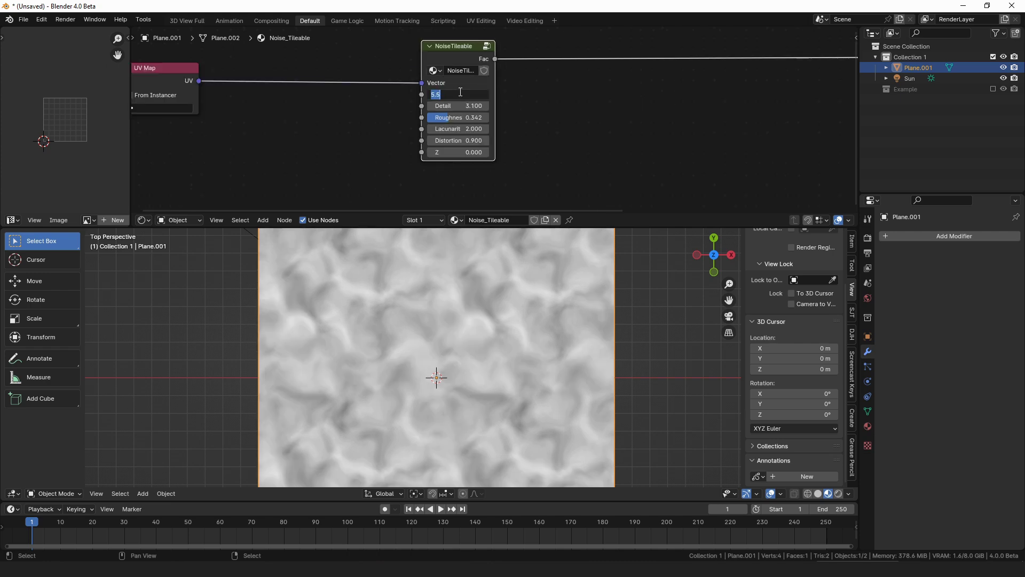
scroll(460, 326, "down", 3)
scroll(466, 351, "up", 3)
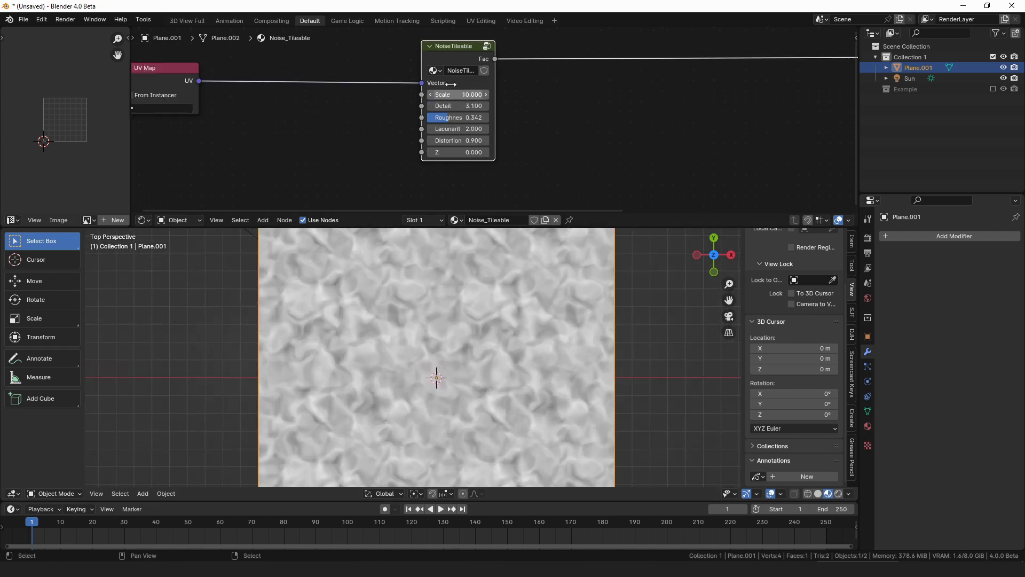
Shift the NoiseTileable node slightly towards the UV Map and test other Scale values, cancelling the adjustment.
left_click_drag(451, 54, 423, 52)
left_click_drag(430, 92, 462, 92)
right_click(462, 91)
left_click(430, 92)
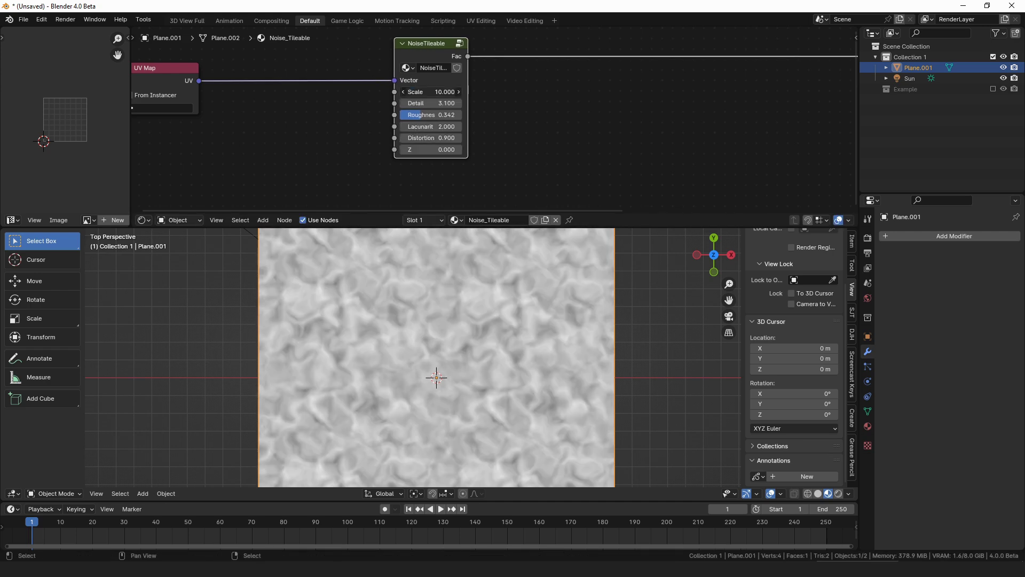
Insert a Combine XYZ node between NoiseTileable and the Material Output, with Fac feeding its X input.
left_click(541, 79)
scroll(419, 49, "down", 5)
middle_click_drag(453, 75, 456, 105)
left_click_drag(456, 104, 459, 111)
left_click(523, 123)
key("shift+a")
type("com")
key("Down")
key("Return")
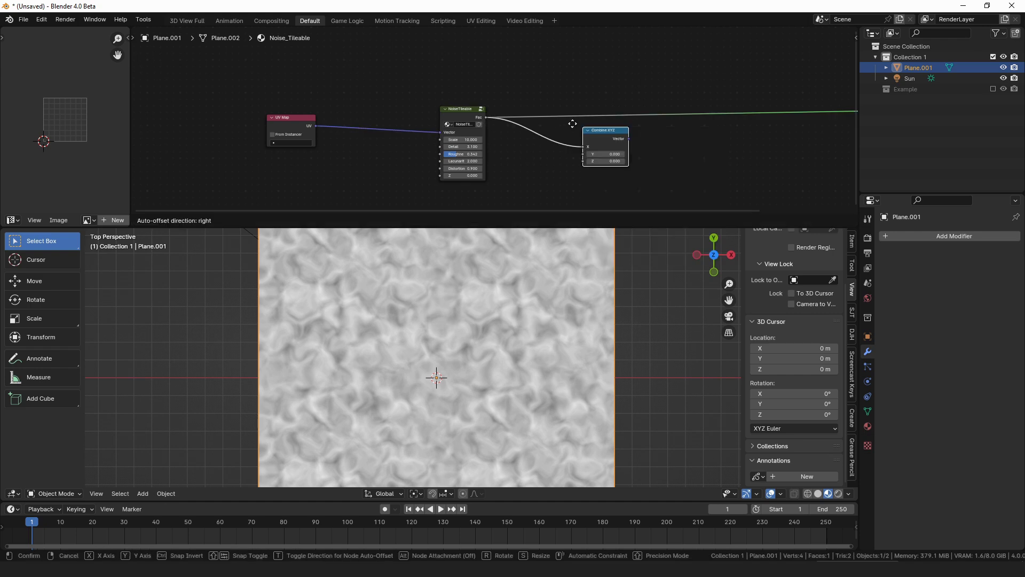
left_click(631, 127)
Duplicate the NoiseTileable node twice with its UV link and connect the copies' Fac outputs to Combine XYZ's Y and Z.
left_click_drag(456, 113, 465, 66)
key("ctrl+shift+d")
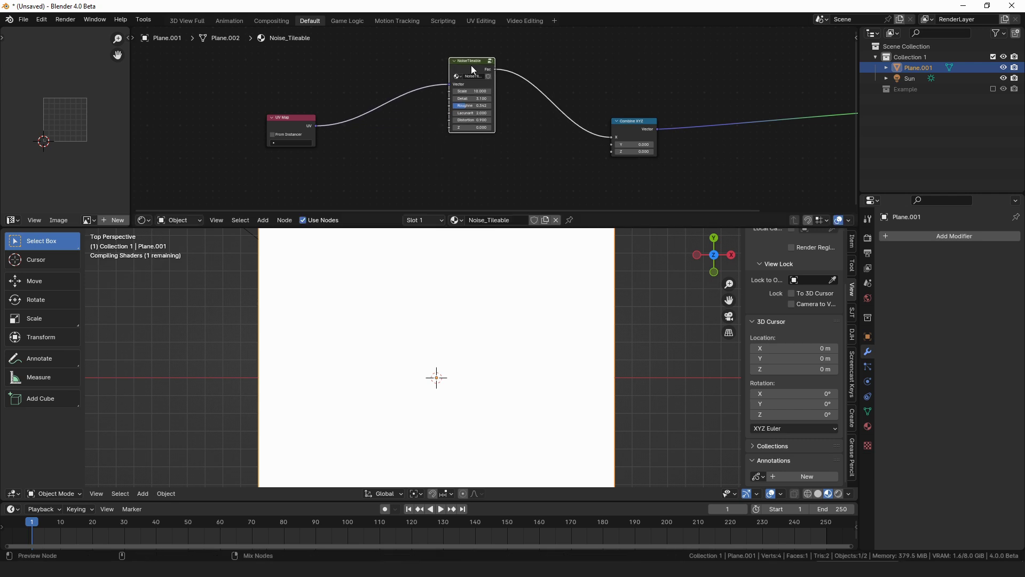
left_click(471, 153)
middle_click_drag(473, 151, 469, 87)
key("ctrl+shift+d")
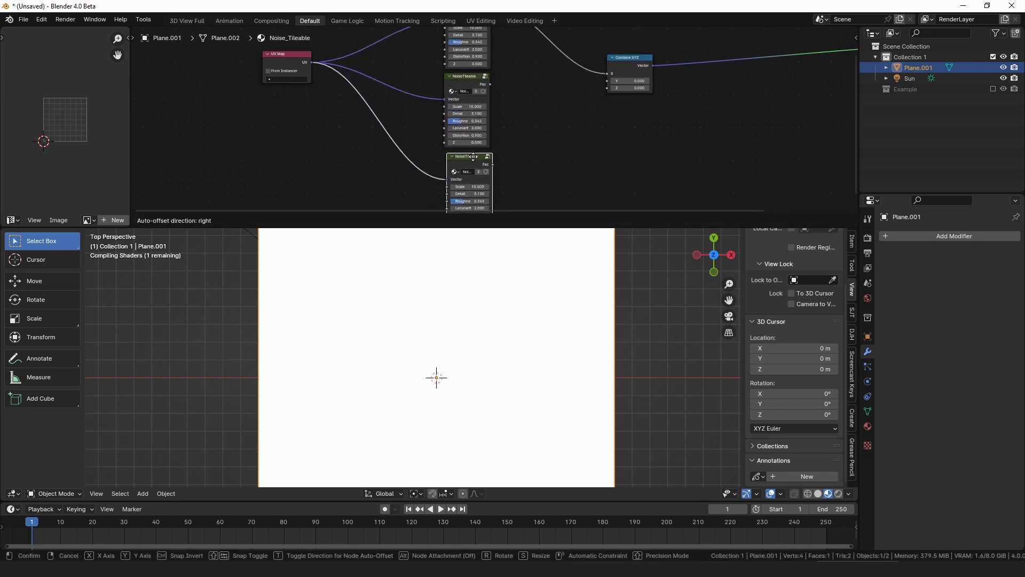
left_click(470, 169)
left_click_drag(491, 85, 619, 81)
left_click_drag(494, 163, 608, 87)
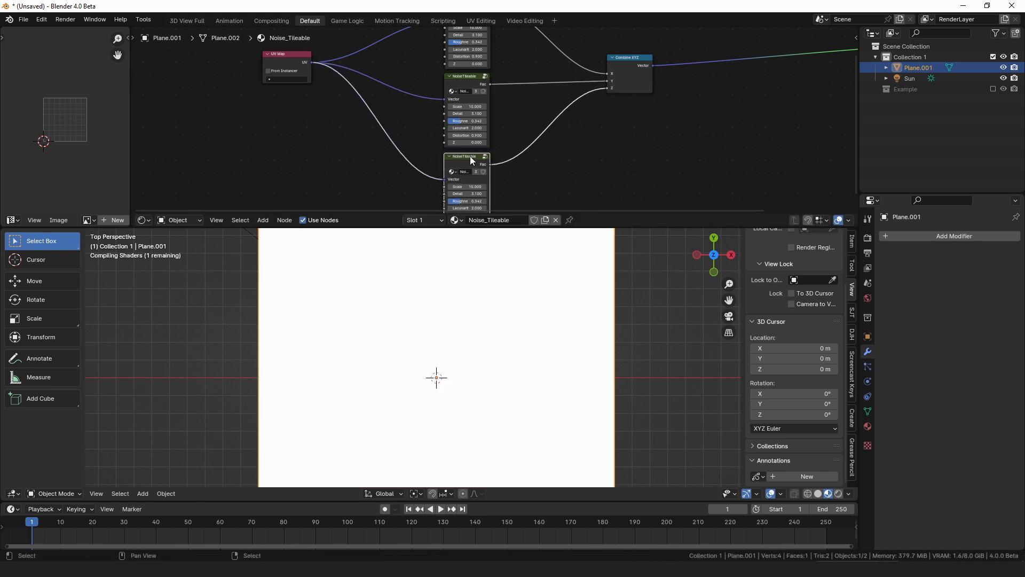
Set the Z value of the second NoiseTileable node to 666 and of the third to 999.
scroll(470, 156, "up", 2)
double_click(443, 151)
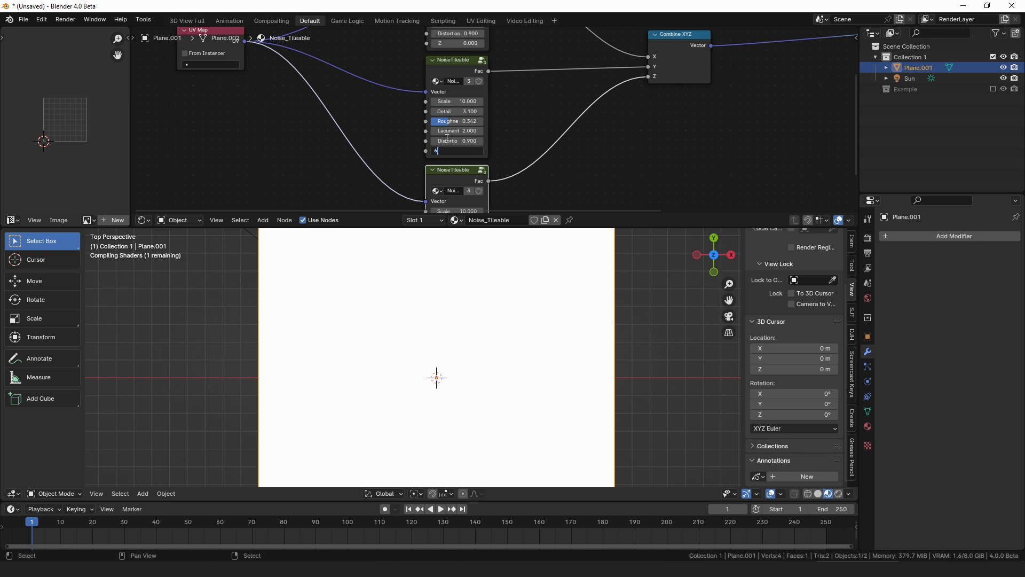
type("666")
key("Return")
middle_click_drag(504, 173, 508, 91)
double_click(467, 177)
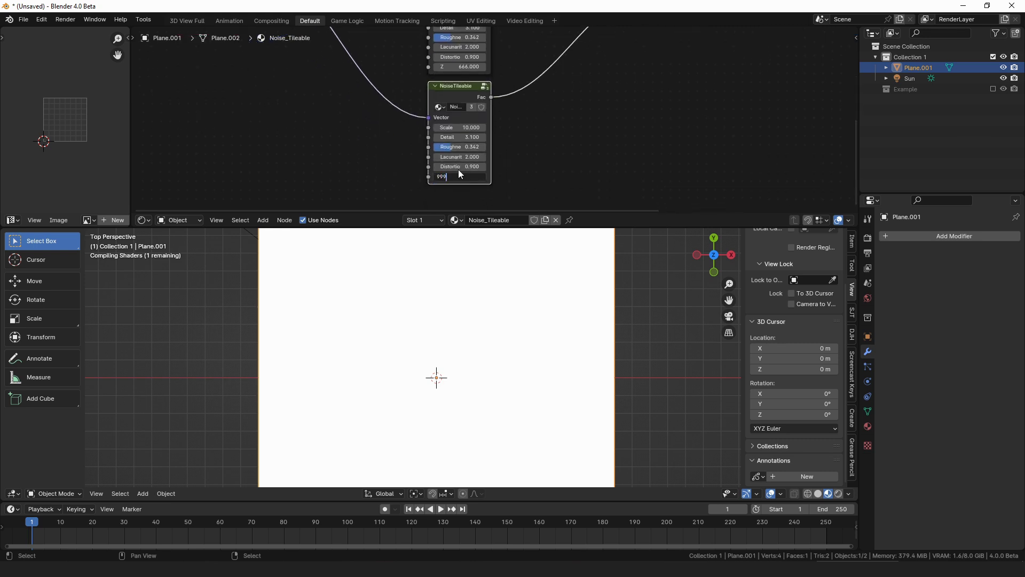
key("Return")
Set the Scale of the second NoiseTileable node to 20 and of the third to 40.
scroll(614, 112, "down", 3)
middle_click_drag(590, 80, 521, 100)
scroll(443, 147, "up", 5)
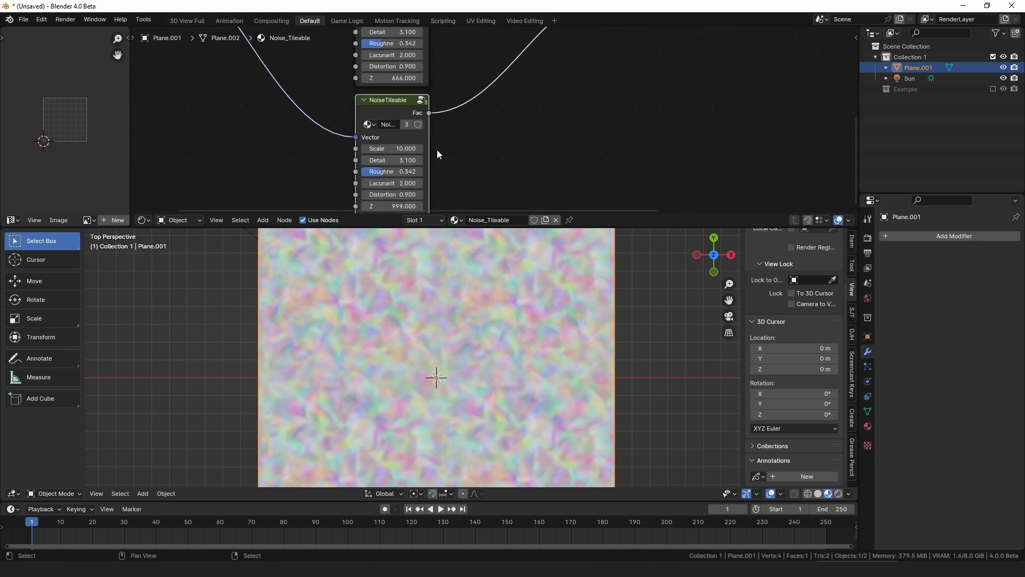
middle_click_drag(417, 80, 429, 124)
scroll(430, 125, "down", 2)
left_click(424, 71)
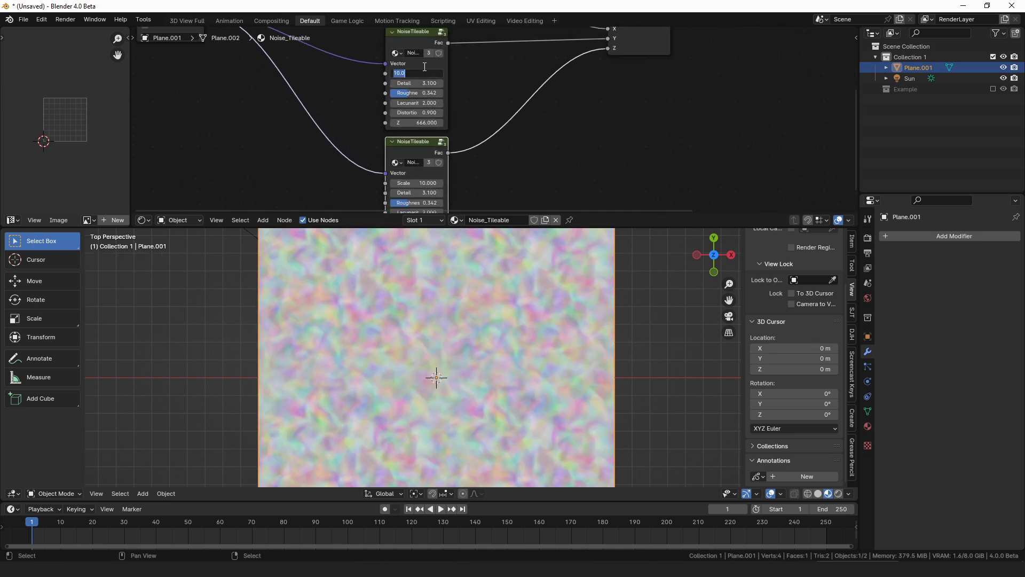
type("20")
key("Return")
double_click(424, 183)
type("40")
key("Return")
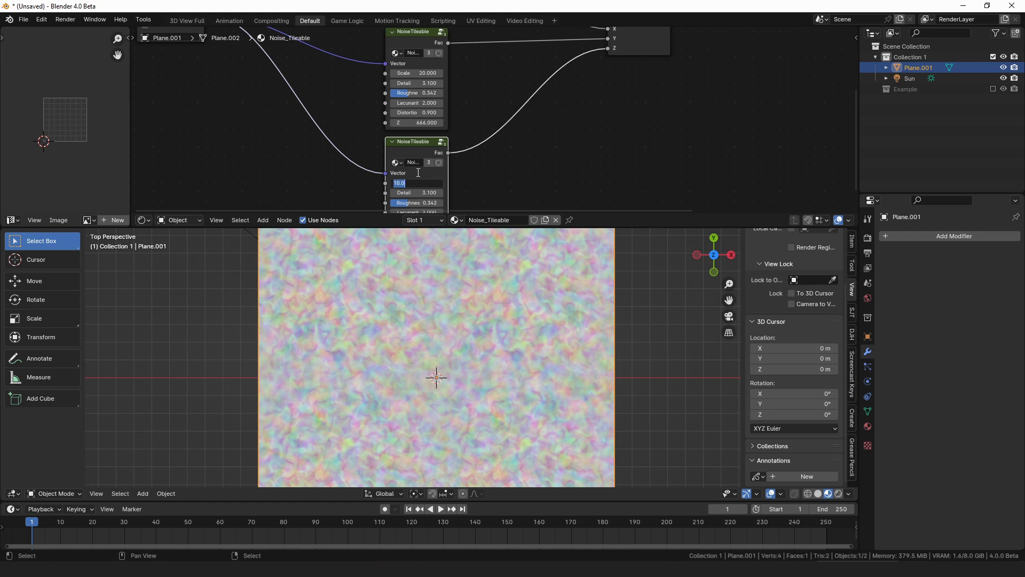
Check the combined colour noise on the plane and move the Material Output node closer to the Combine XYZ node.
middle_click_drag(459, 165, 473, 106)
scroll(463, 358, "up", 3)
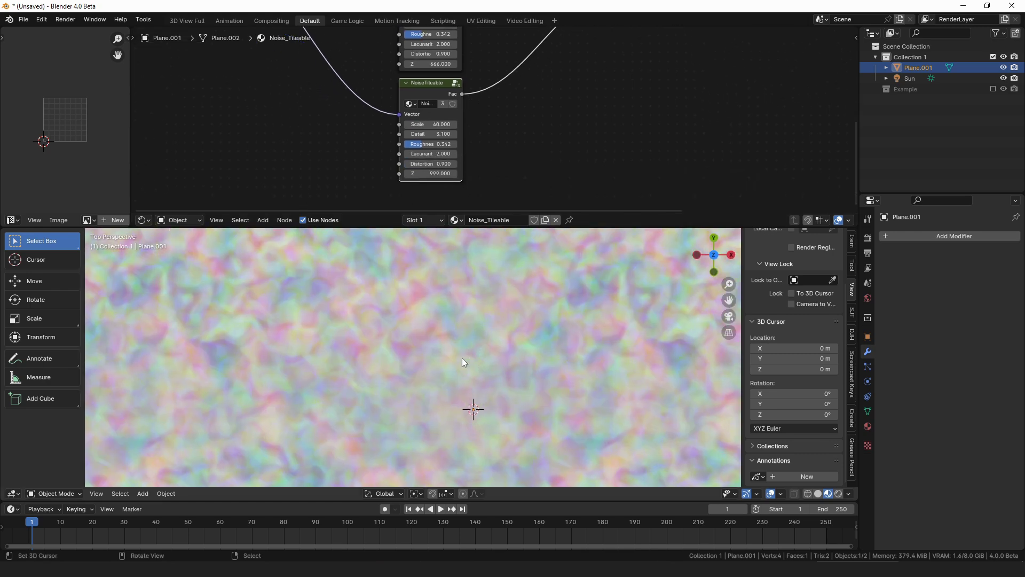
scroll(475, 370, "down", 2)
middle_click_drag(488, 386, 450, 331)
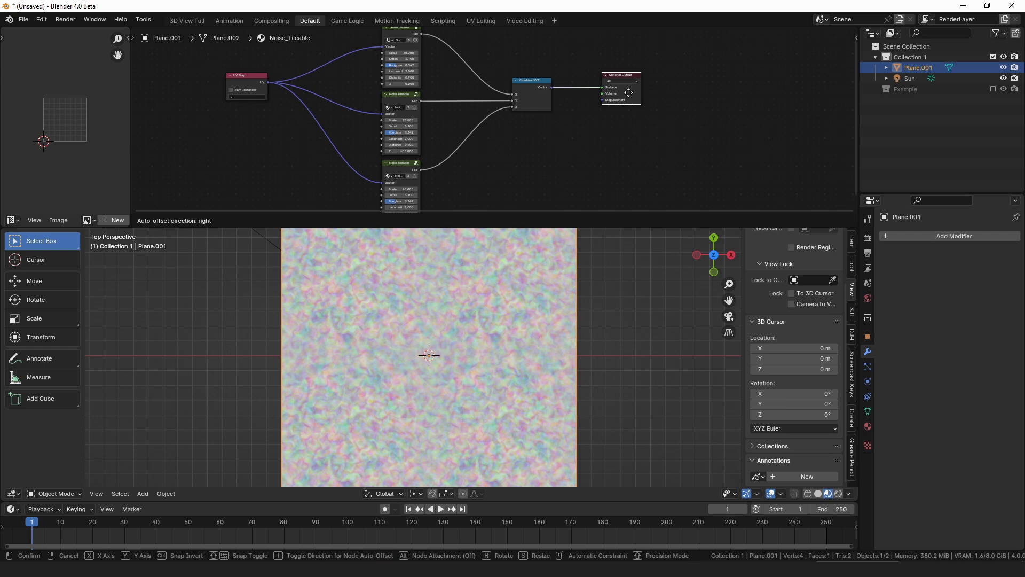
scroll(466, 364, "down", 2)
scroll(441, 370, "up", 4)
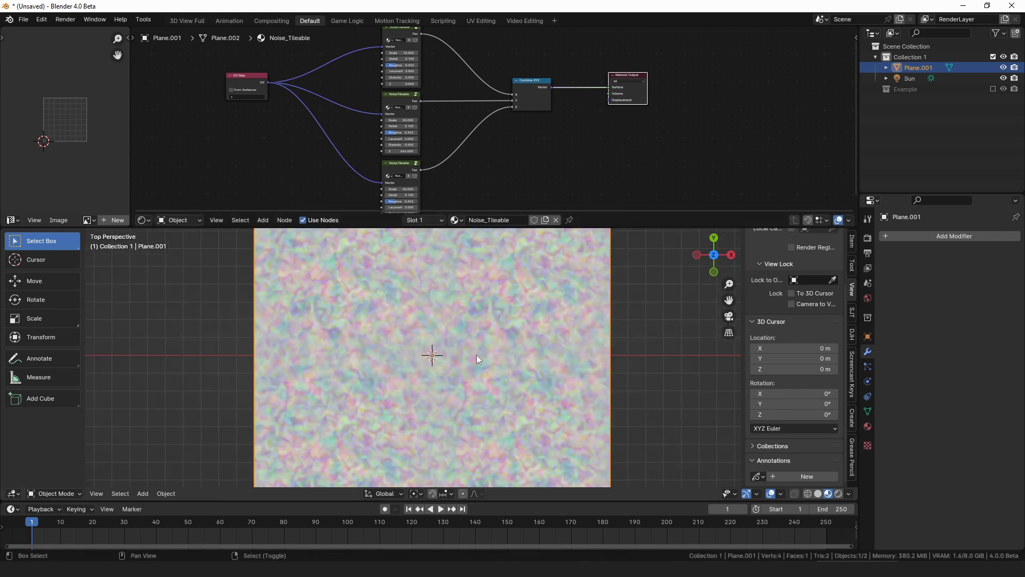
Add a camera, clear its location to the world origin and raise it along Z above the plane.
key("F3")
type("camera")
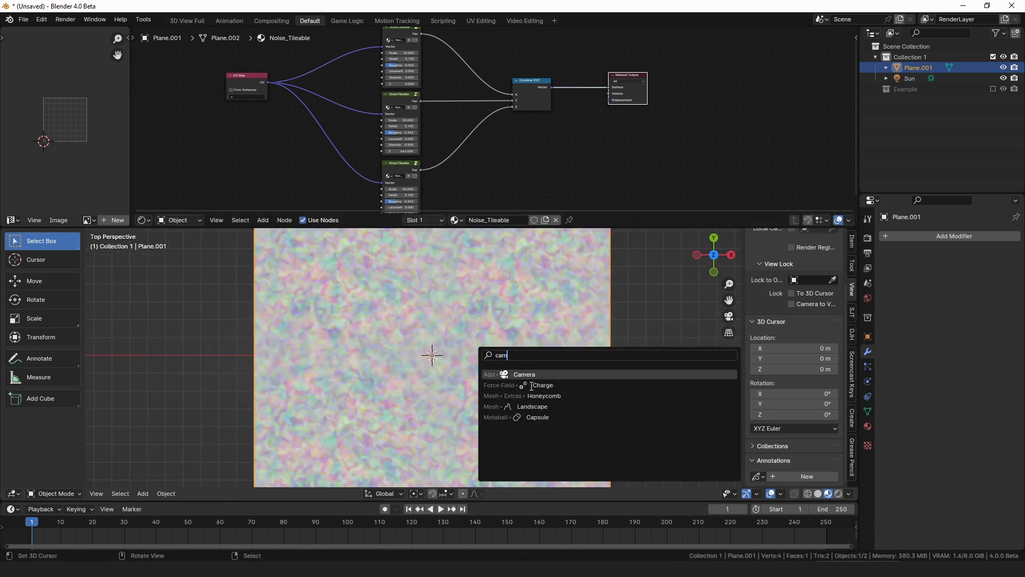
key("Return")
key("alt+g")
middle_click_drag(528, 364, 476, 366)
key("g")
key("z")
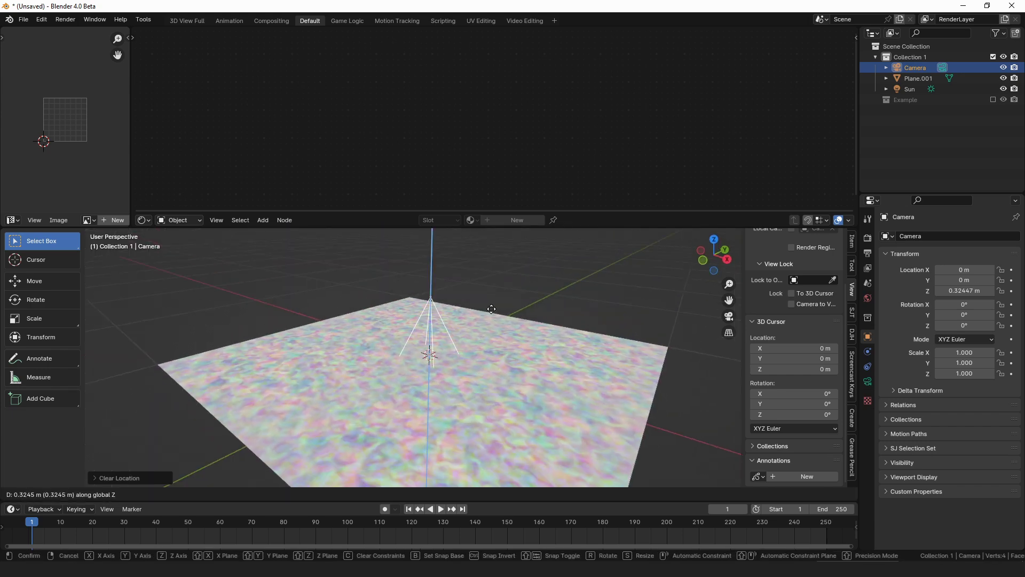
left_click(491, 320)
Change the camera's lens type to Orthographic with an orthographic scale of 1.
left_click(868, 381)
left_click(956, 269)
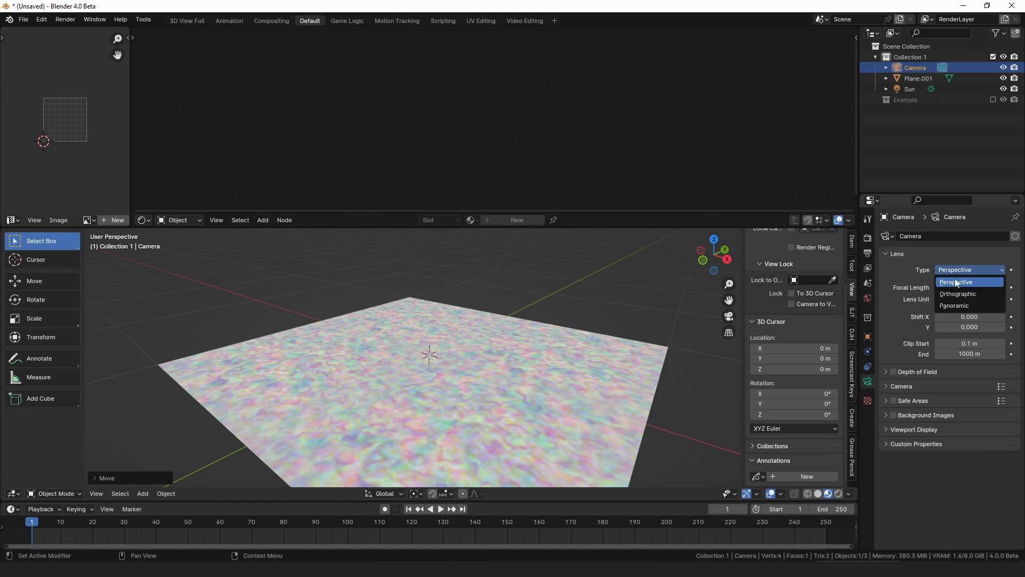
left_click(967, 294)
left_click(972, 288)
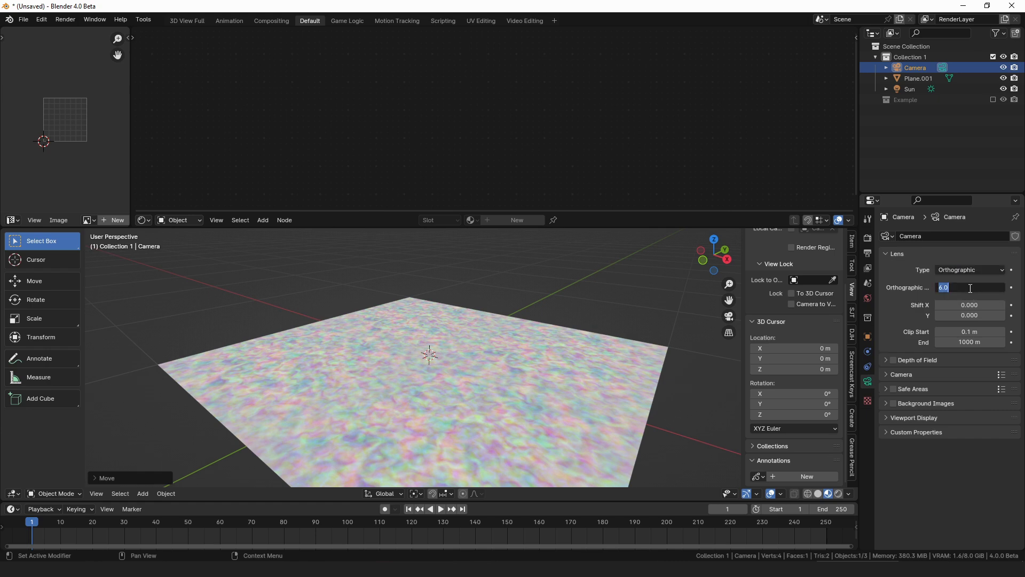
type("1")
key("Return")
Look through the camera, render the noise image and examine the whole result.
key("KP_0")
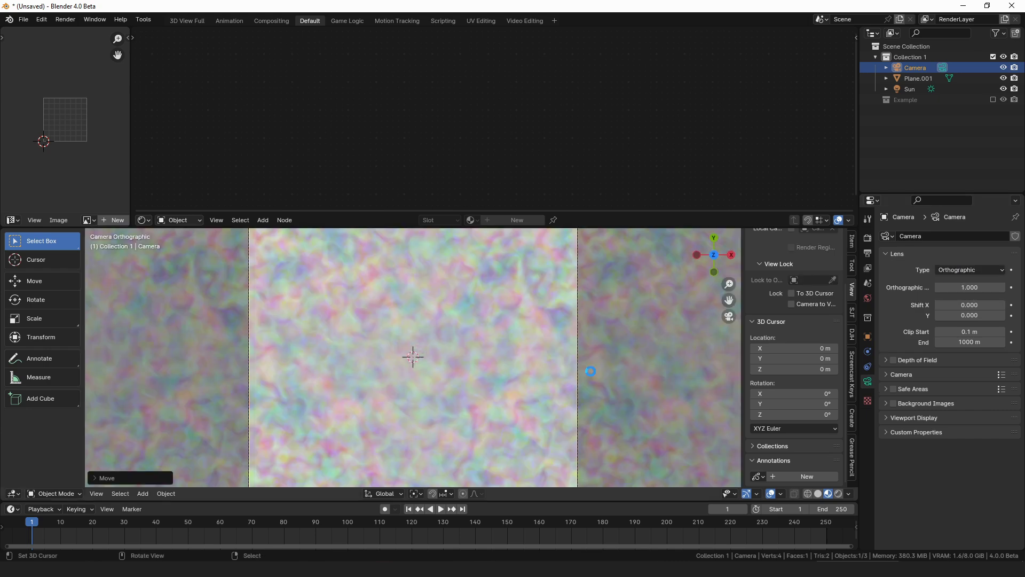
key("F12")
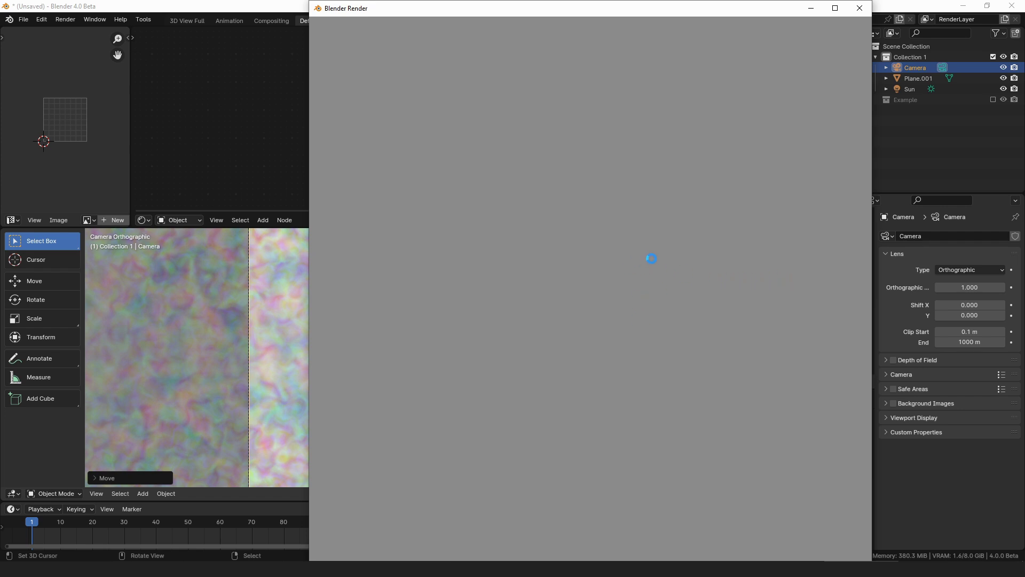
scroll(662, 257, "down", 4)
scroll(650, 175, "up", 1)
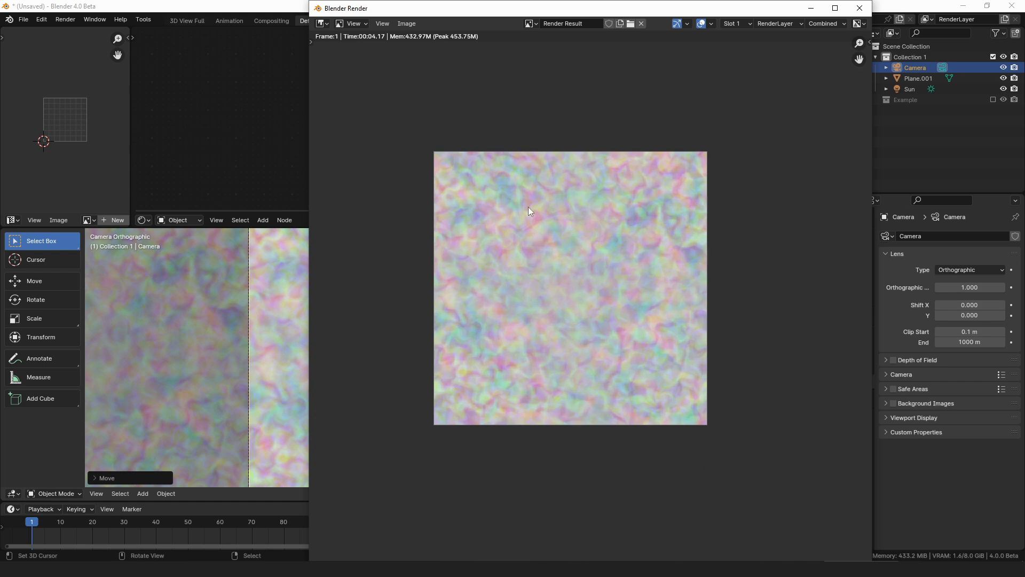
scroll(553, 234, "up", 1)
Save the rendered noise in the Assets folder as an OpenEXR image named djh_water_noise.exr.
key("shift+alt+s")
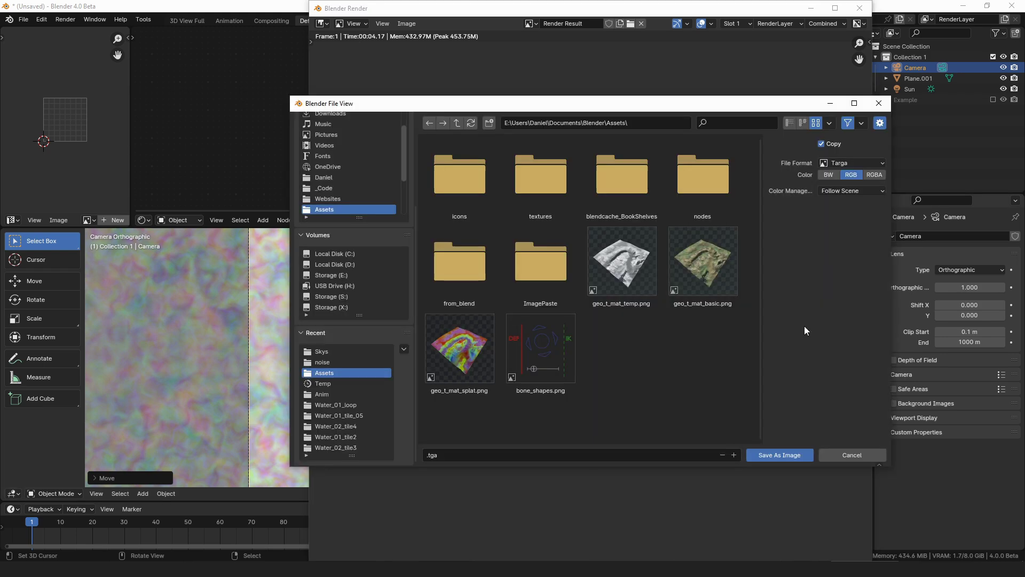
left_click(842, 162)
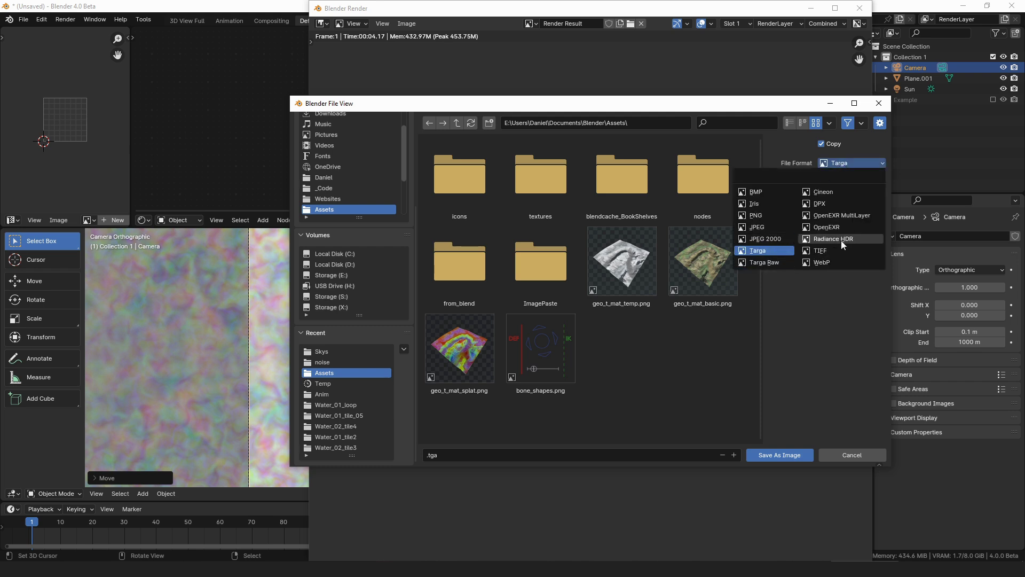
left_click(831, 227)
left_click(562, 453)
key("BackSpace")
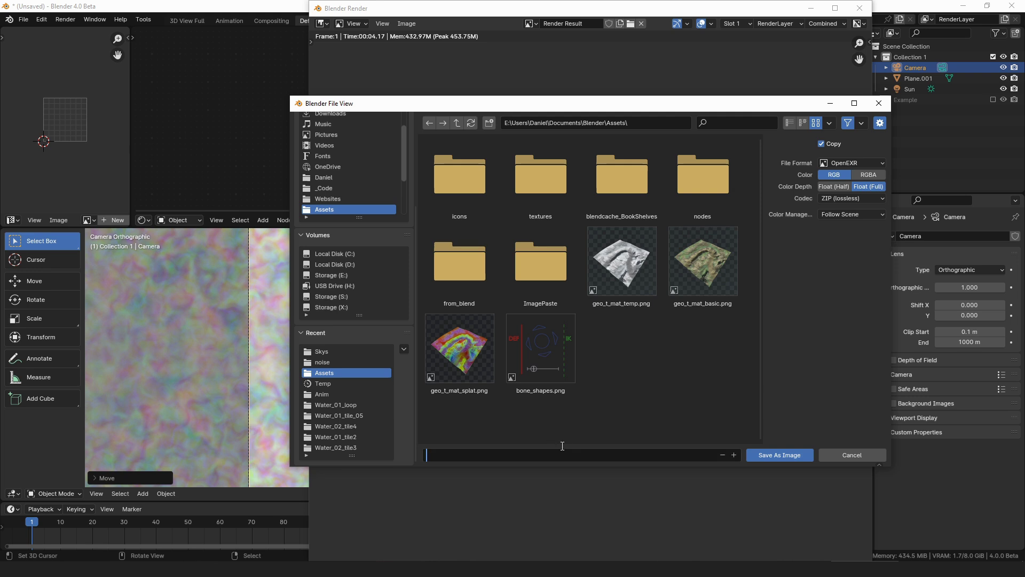
type("djh_water_noise.exr")
left_click(786, 455)
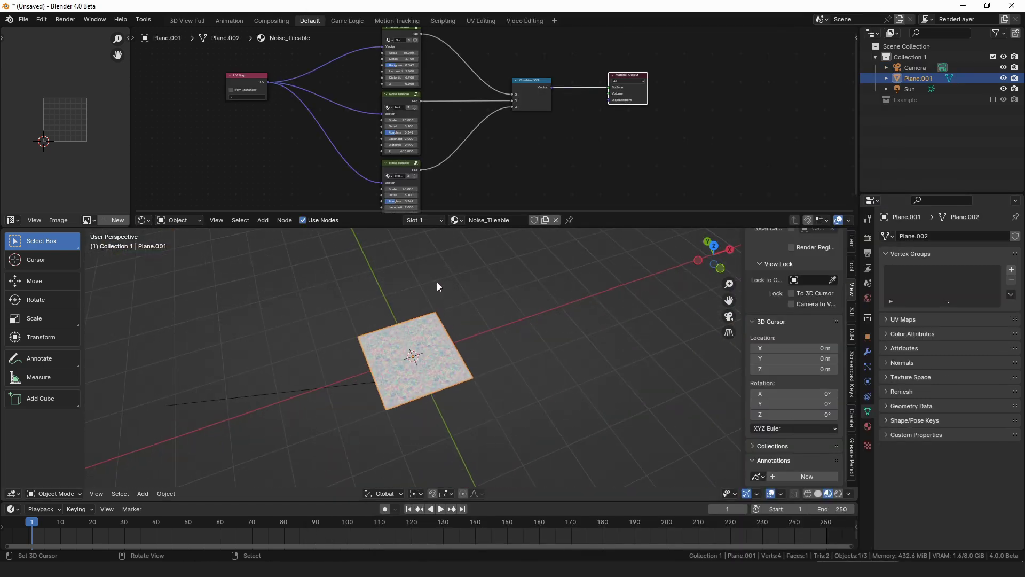
Move the camera and the noise plane into a new collection named noise and hide that collection.
scroll(430, 305, "down", 4)
left_click(421, 301, "shift")
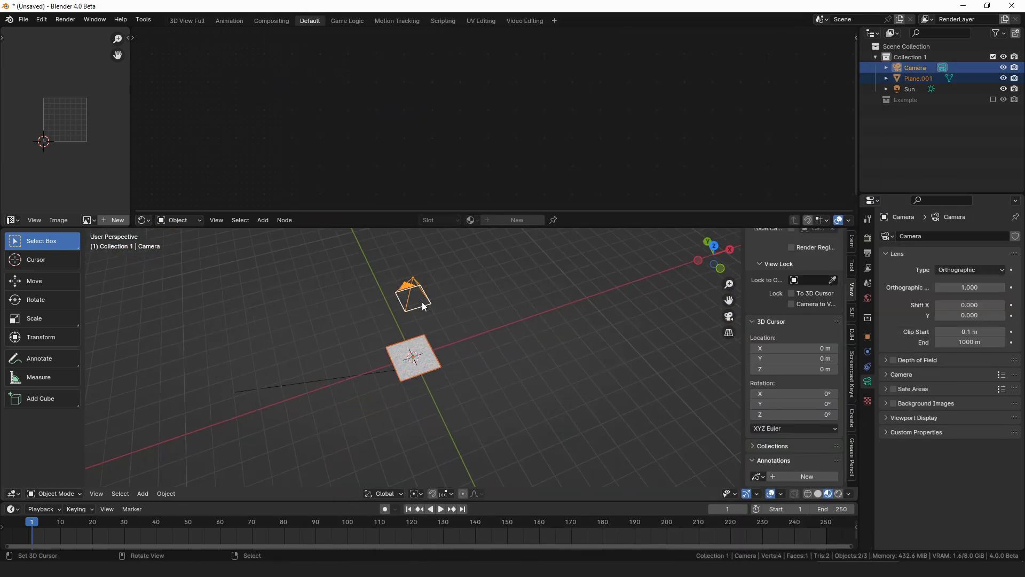
key("m")
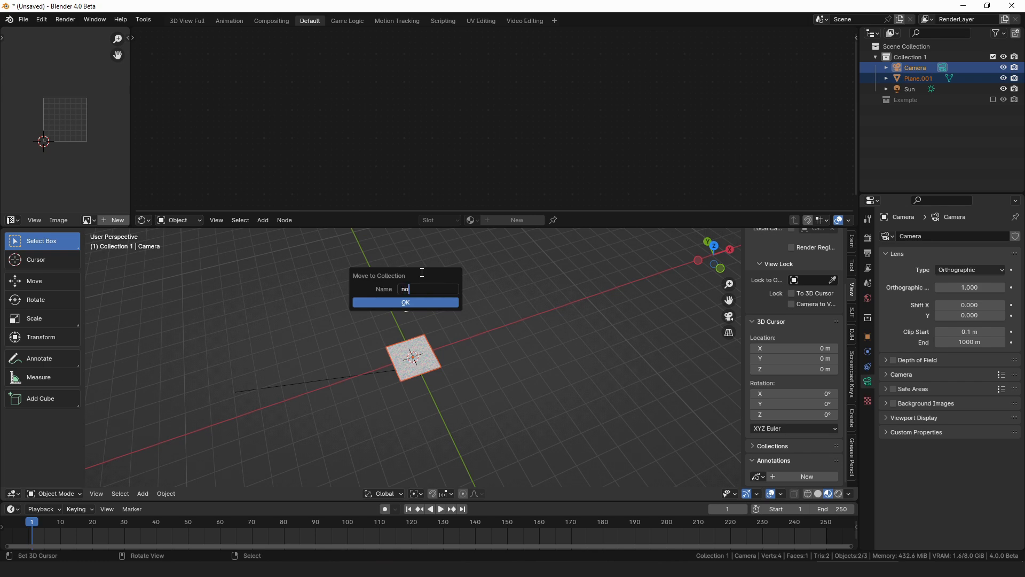
key("Return")
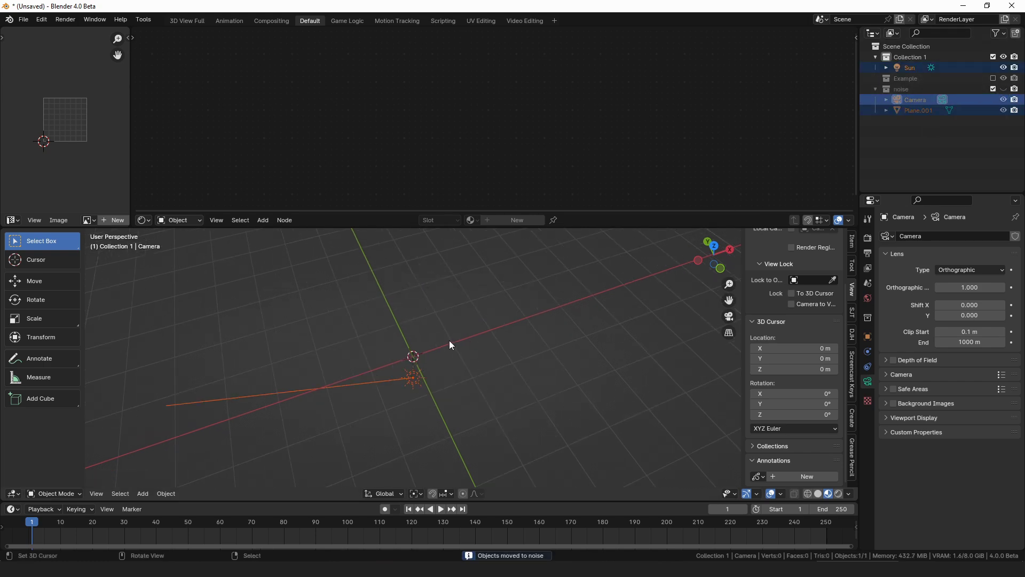
Add a new mesh plane at the world origin in Collection 1.
key("shift+a")
left_click(502, 361)
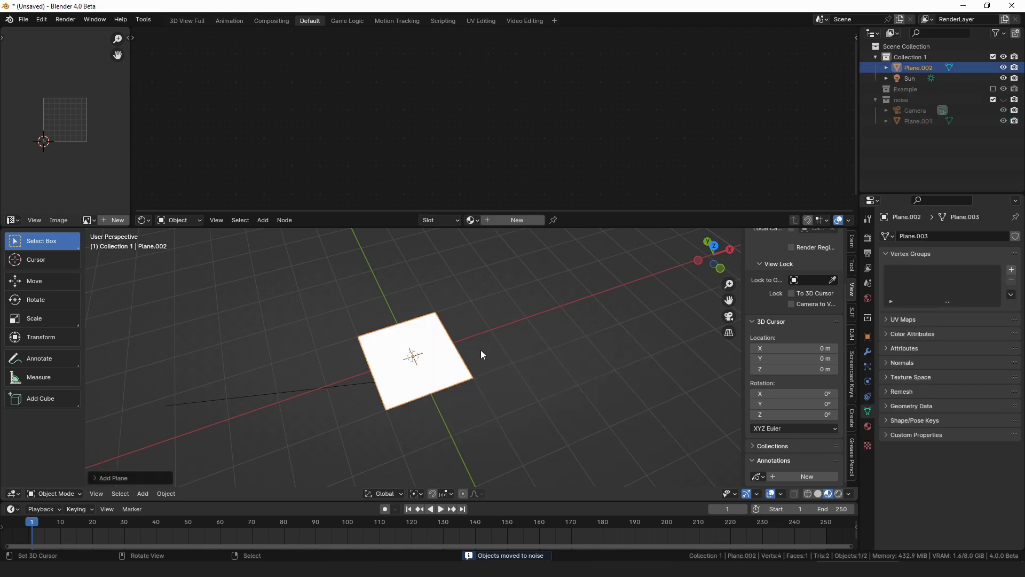
Create a new material on the new plane and name it djh_water.
scroll(481, 352, "up", 4)
middle_click_drag(487, 338, 497, 309, "shift")
scroll(522, 329, "up", 2)
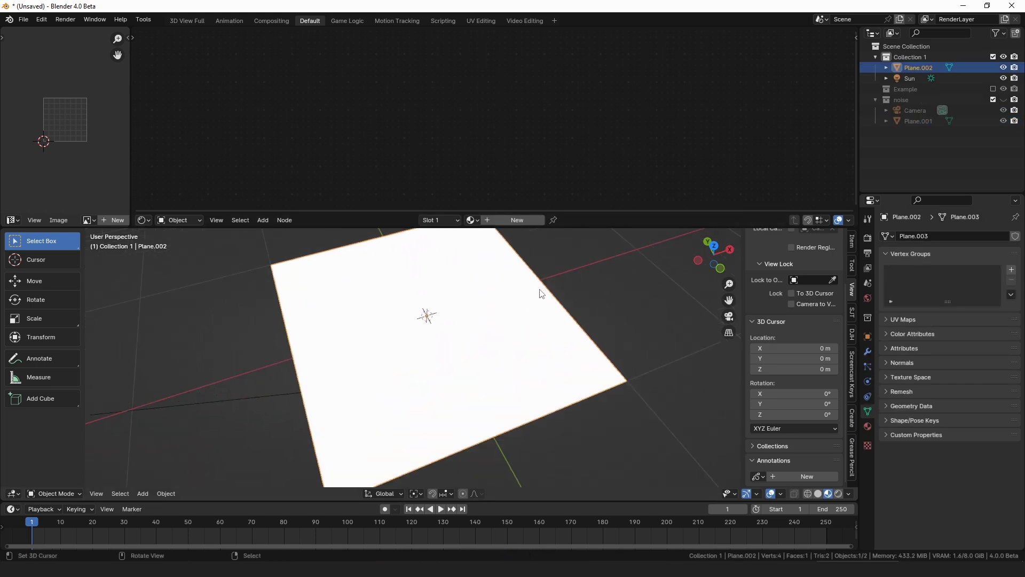
scroll(541, 293, "down", 3)
double_click(512, 220)
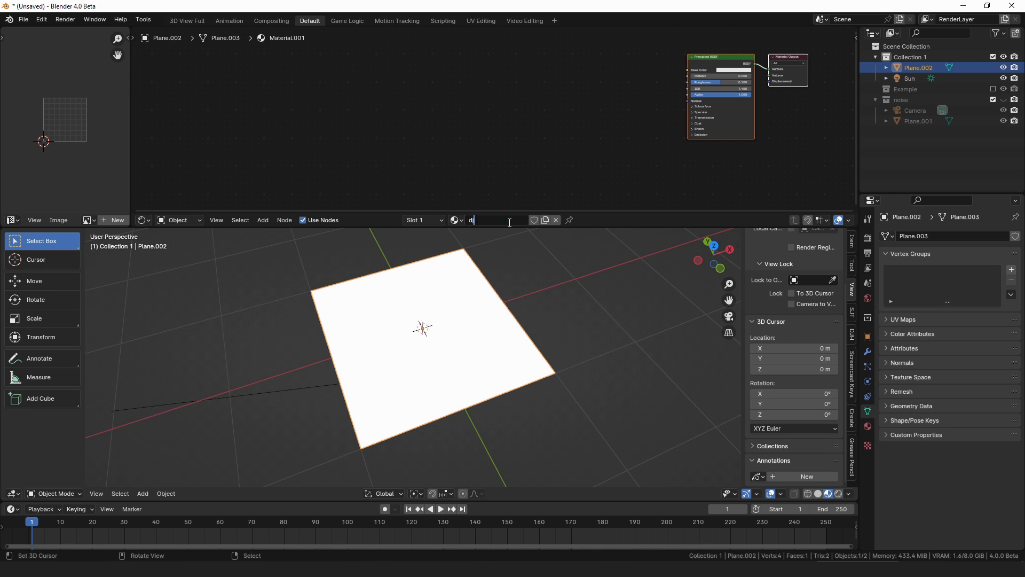
type("djh_water")
key("Return")
left_click(580, 116)
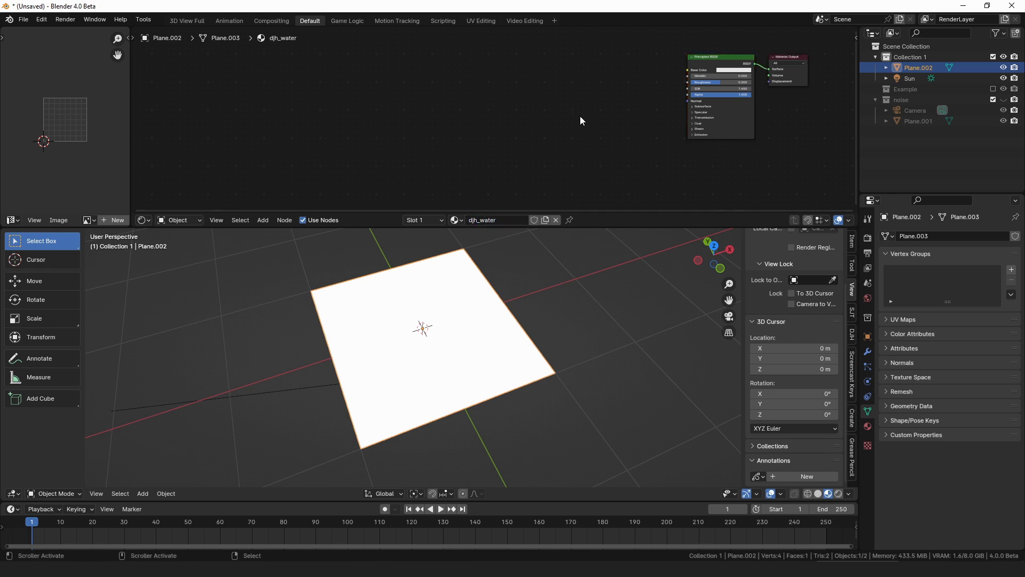
key("shift+a")
type("ao")
key("Return")
left_click(581, 116)
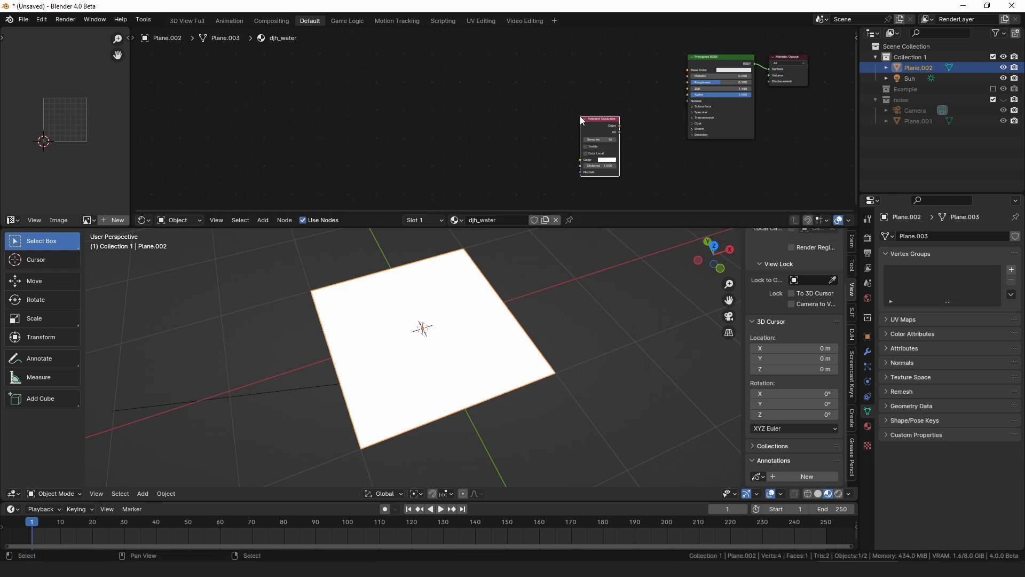
Add an Image Texture node, load djh_water_noise.exr into it and preview its colour on the plane.
key("shift+a")
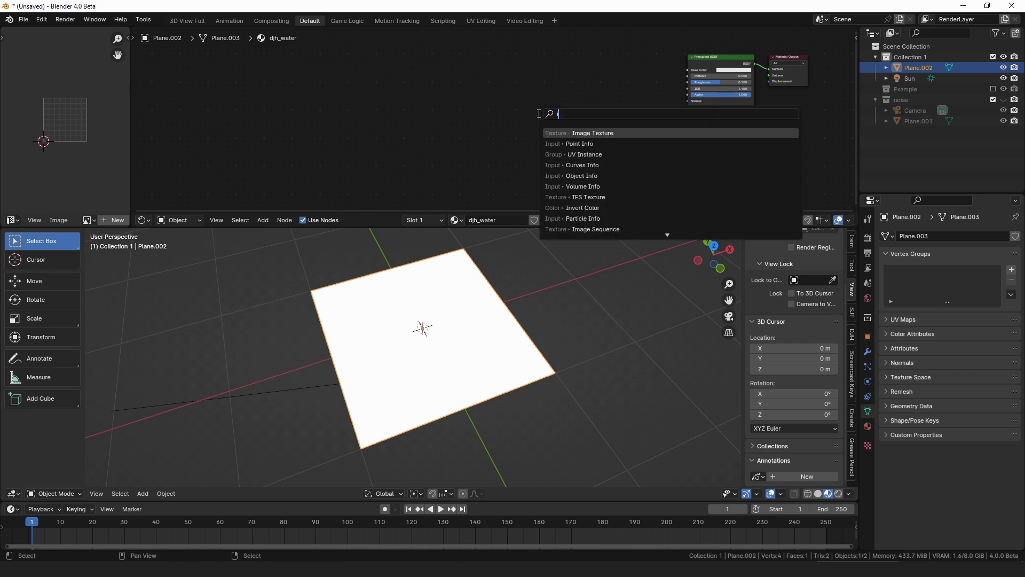
key("Return")
left_click(459, 113)
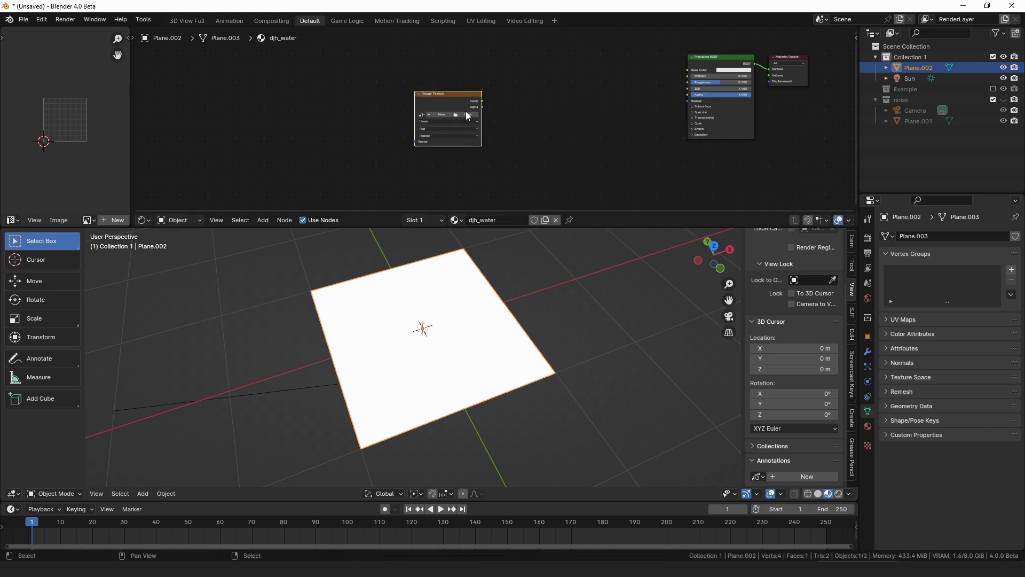
left_click(465, 111)
double_click(452, 274)
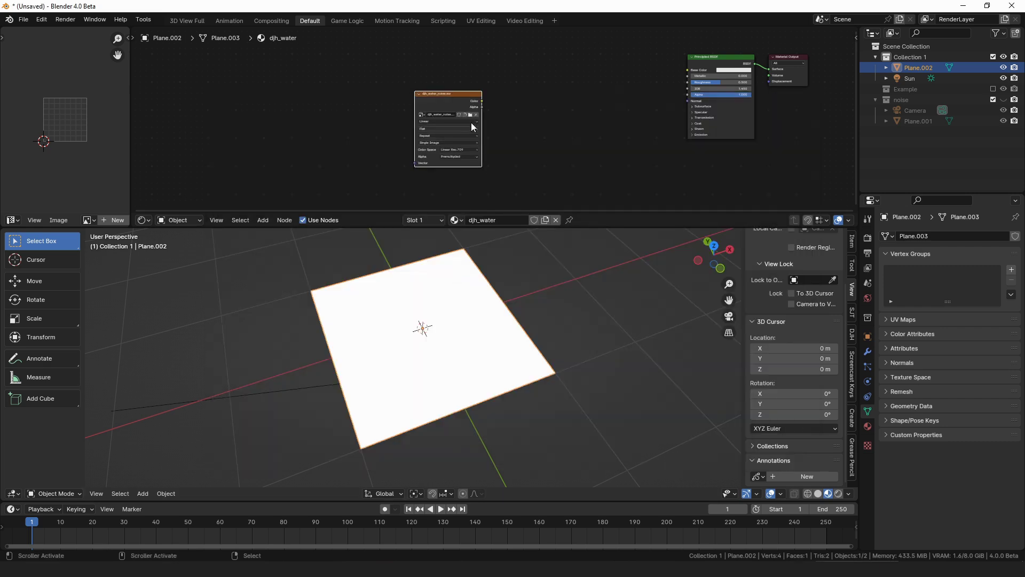
left_click_drag(471, 123, 407, 108)
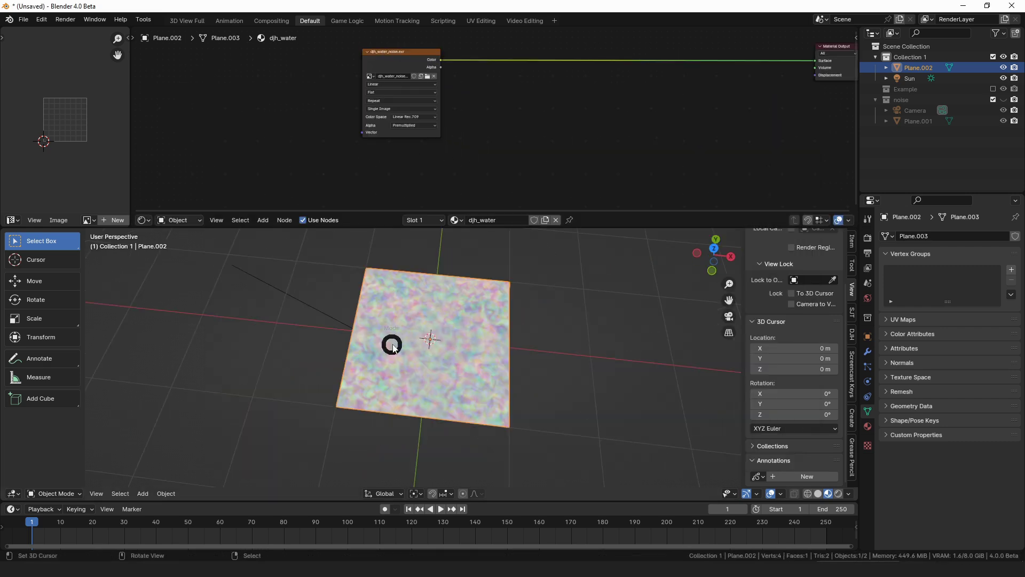
Enlarge the plane's geometry in Edit Mode.
left_click(470, 345)
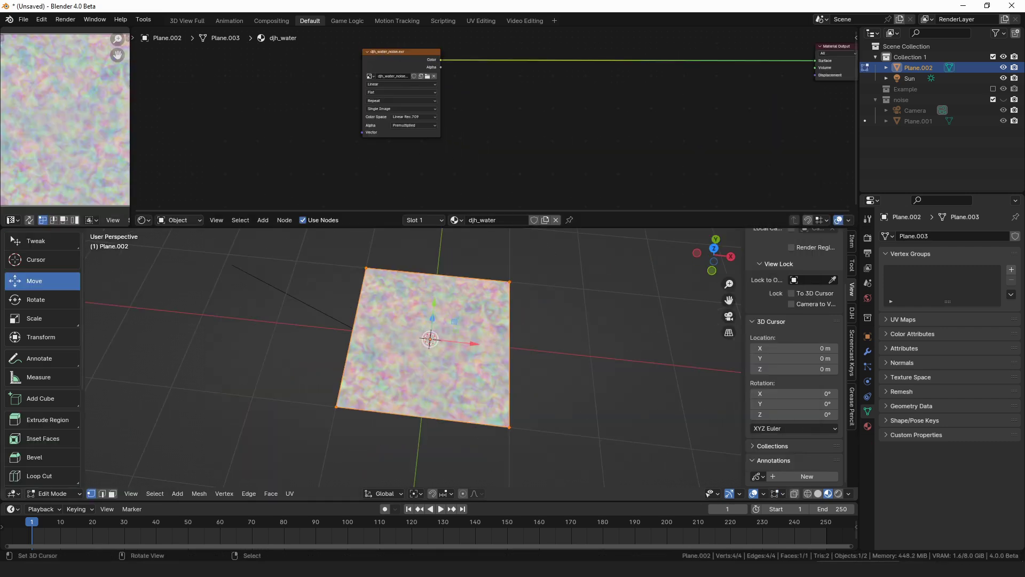
key("s")
left_click(495, 345)
Scale all of the plane's UVs by 2, return to Object Mode and check the tiling on the surface.
scroll(91, 127, "down", 6)
key("a")
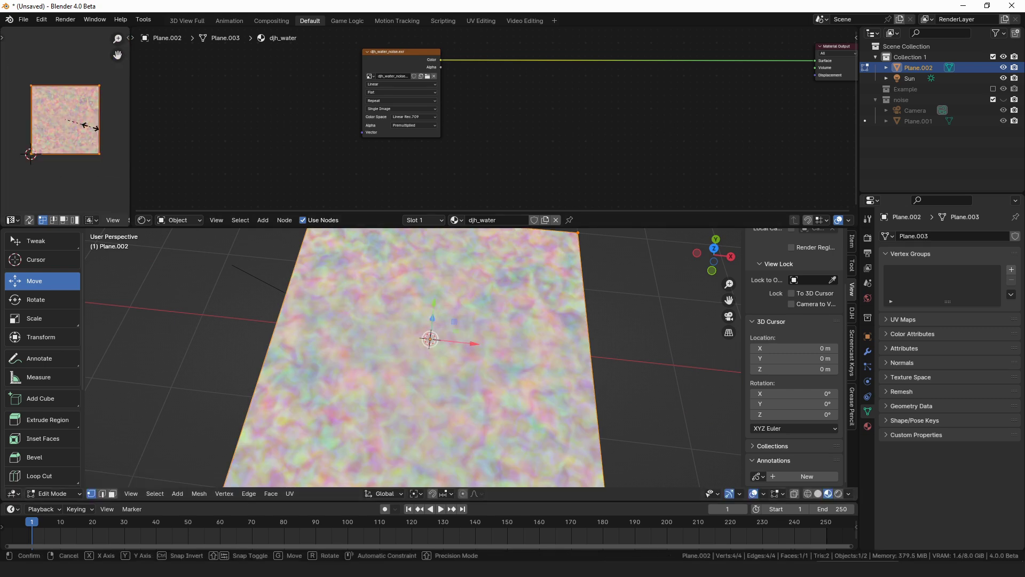
key("s")
key("2")
key("Return")
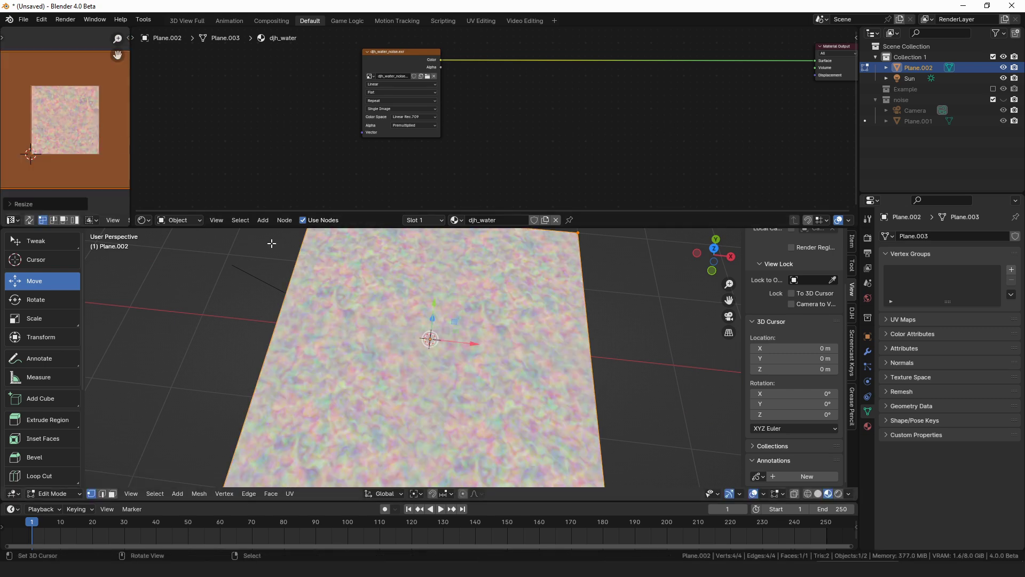
scroll(91, 133, "down", 2)
key("Tab")
scroll(505, 323, "down", 4)
middle_click_drag(505, 323, 469, 312)
scroll(469, 342, "up", 5)
middle_click_drag(470, 357, 502, 379)
Move the noise image node further from the output and feed its Color into a new Separate XYZ node.
left_click_drag(423, 54, 355, 50)
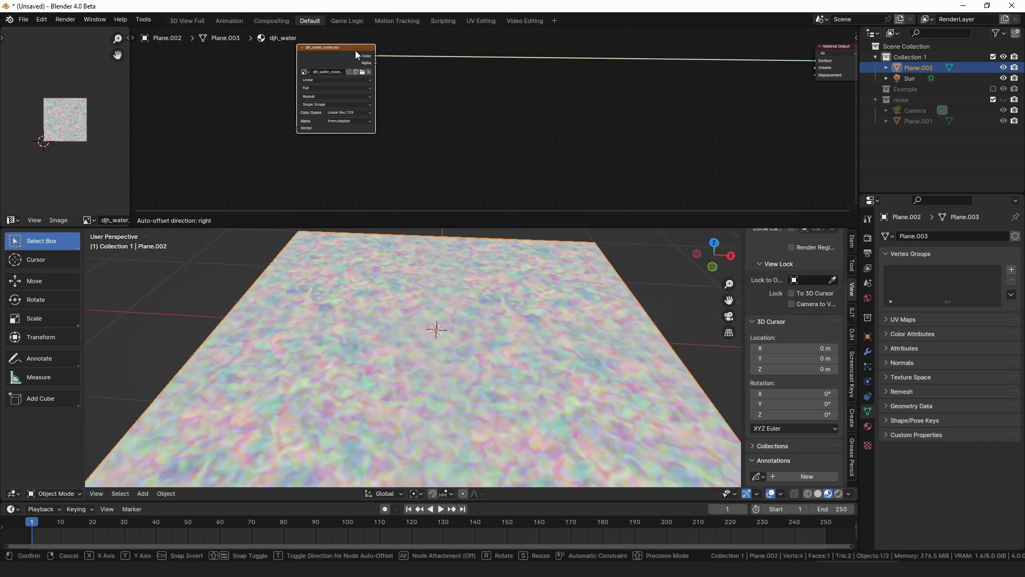
scroll(540, 88, "down", 3)
middle_click_drag(399, 77, 547, 74)
scroll(523, 88, "up", 4)
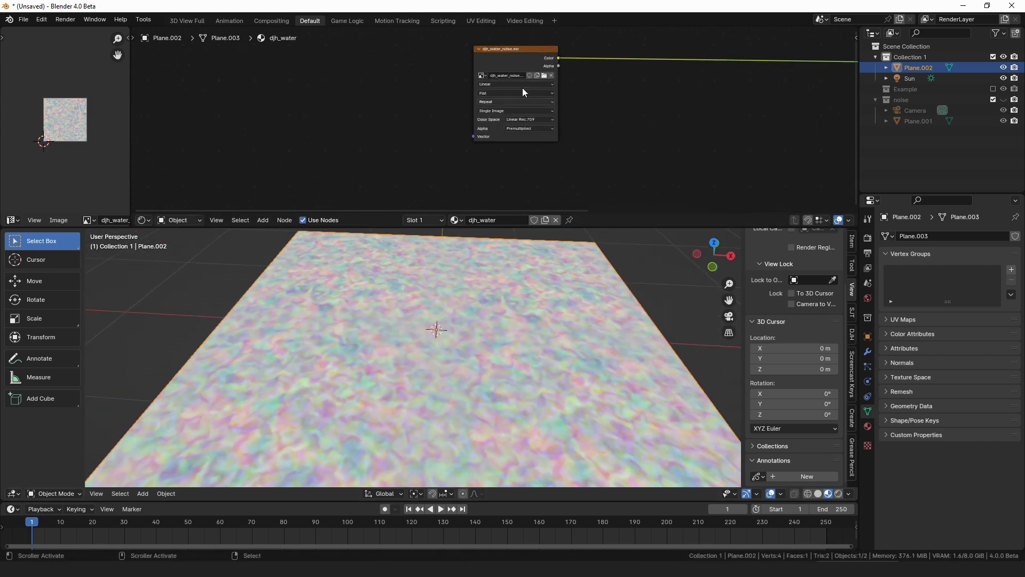
left_click_drag(557, 58, 639, 64)
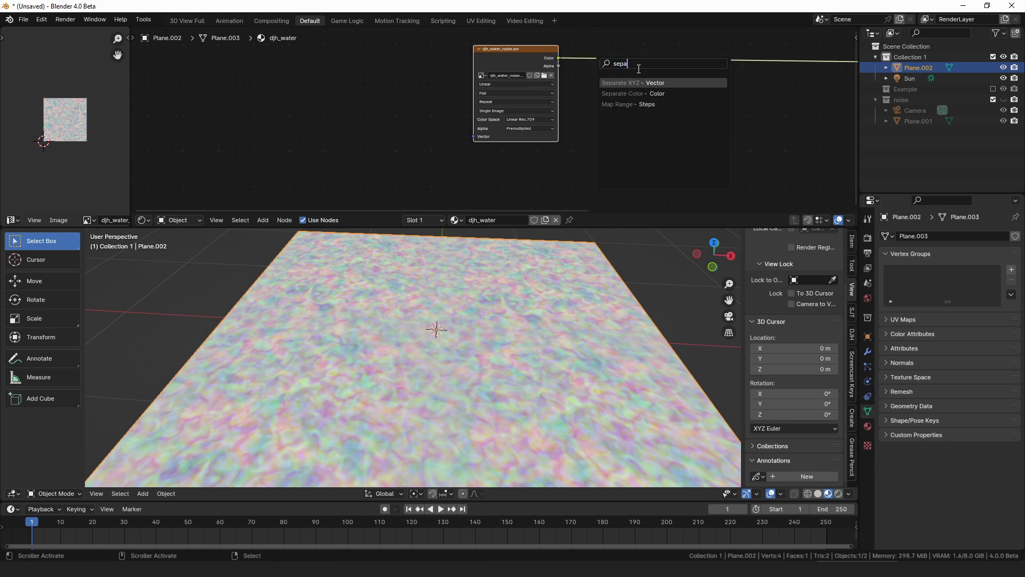
key("Return")
left_click(630, 61)
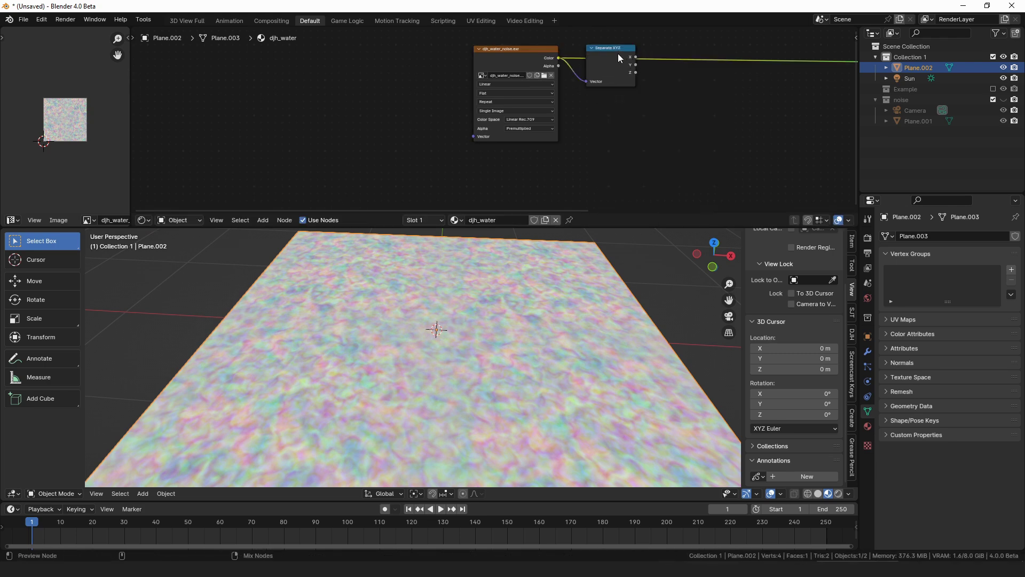
Preview the Separate XYZ node's X, Y and Z outputs in turn on the plane, ending on X.
left_click(616, 53, "ctrl+shift")
left_click(617, 53, "ctrl+shift")
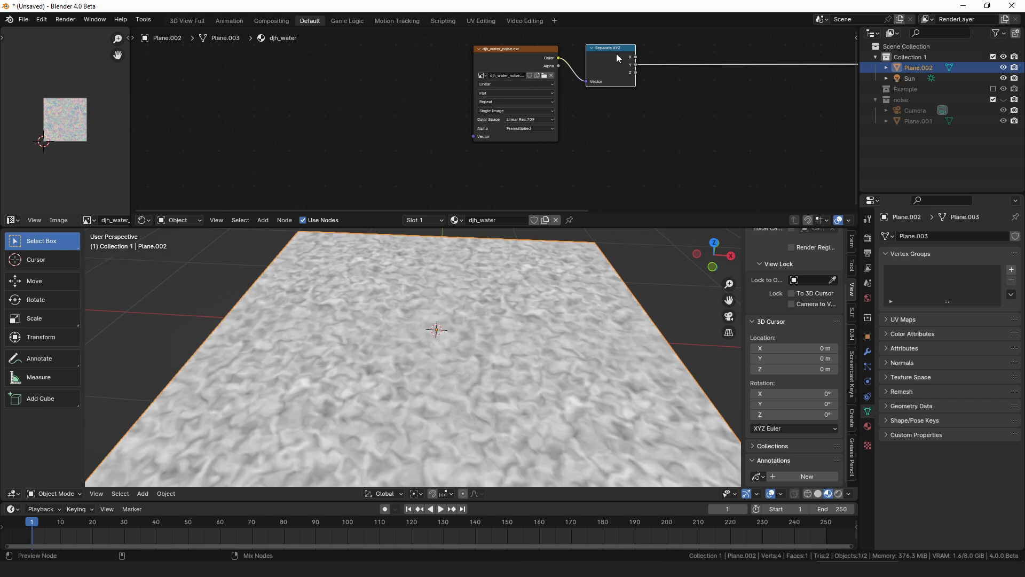
left_click(616, 53, "ctrl+shift")
left_click_drag(614, 54, 607, 57)
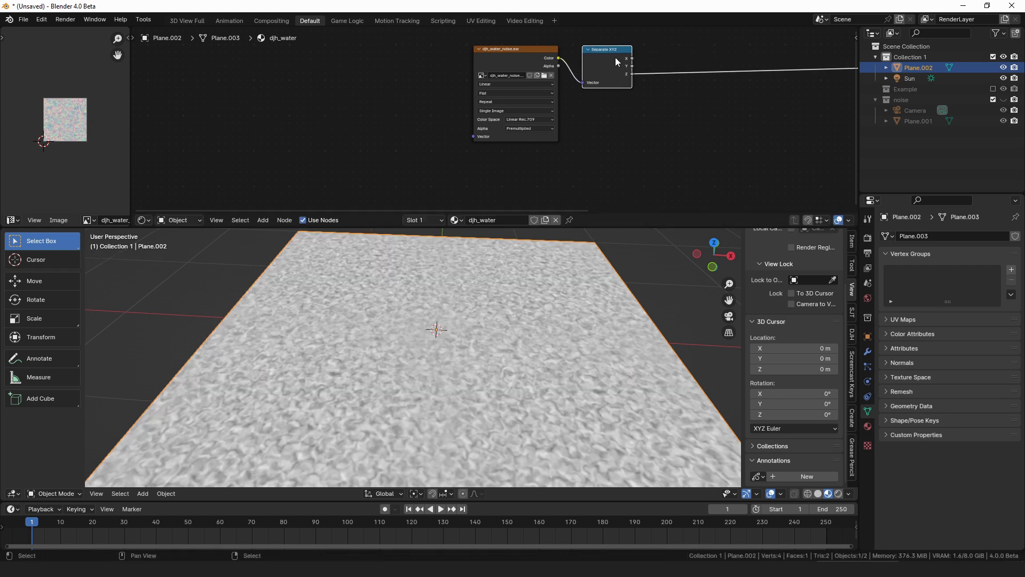
scroll(603, 76, "down", 3)
middle_click_drag(668, 107, 575, 137)
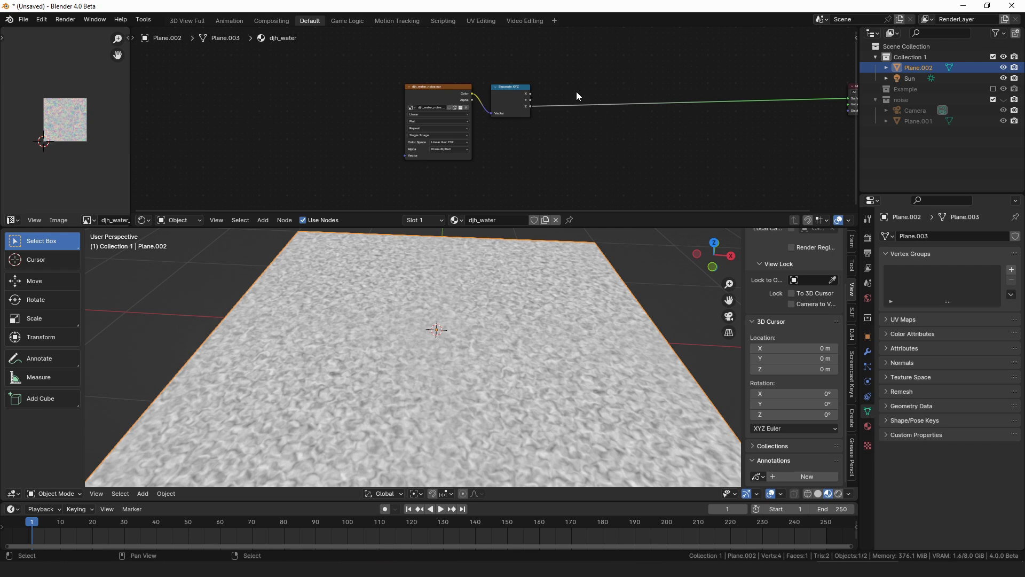
middle_click_drag(577, 92, 512, 97)
middle_click_drag(440, 136, 622, 109)
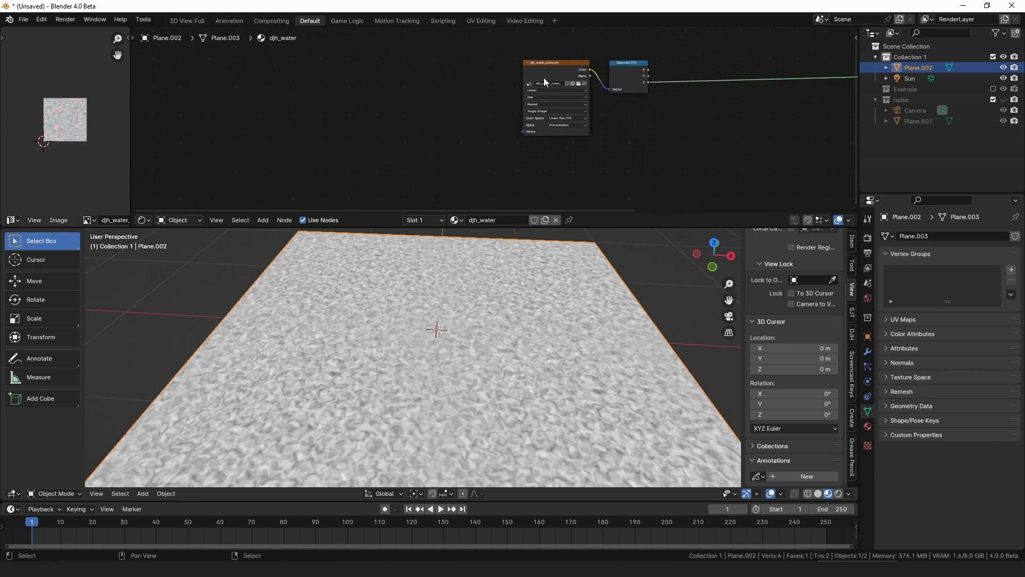
left_click(634, 63, "ctrl+shift")
Feed the noise image node's Vector input from a UV Map node through a Vector Math Add node.
left_click_drag(349, 104, 236, 88)
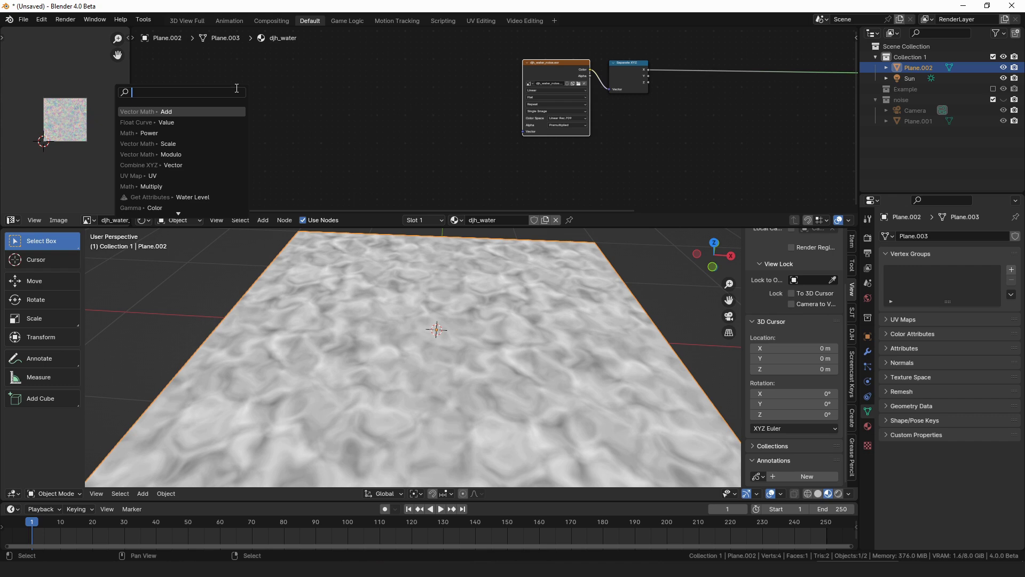
left_click(152, 112)
left_click(283, 85)
left_click_drag(249, 73, 315, 74)
type("add")
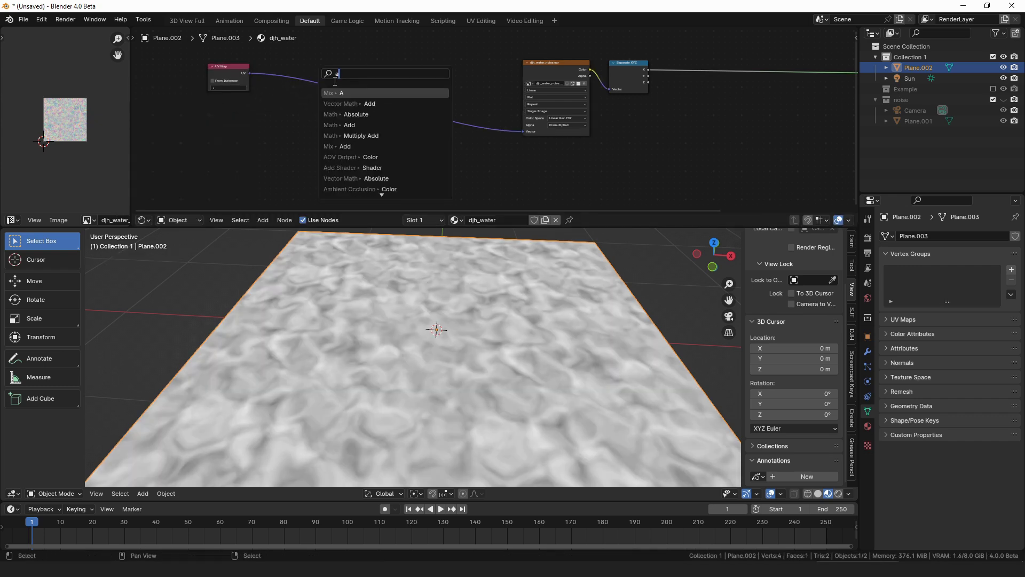
left_click(369, 92)
left_click(356, 77)
left_click_drag(506, 130, 515, 130)
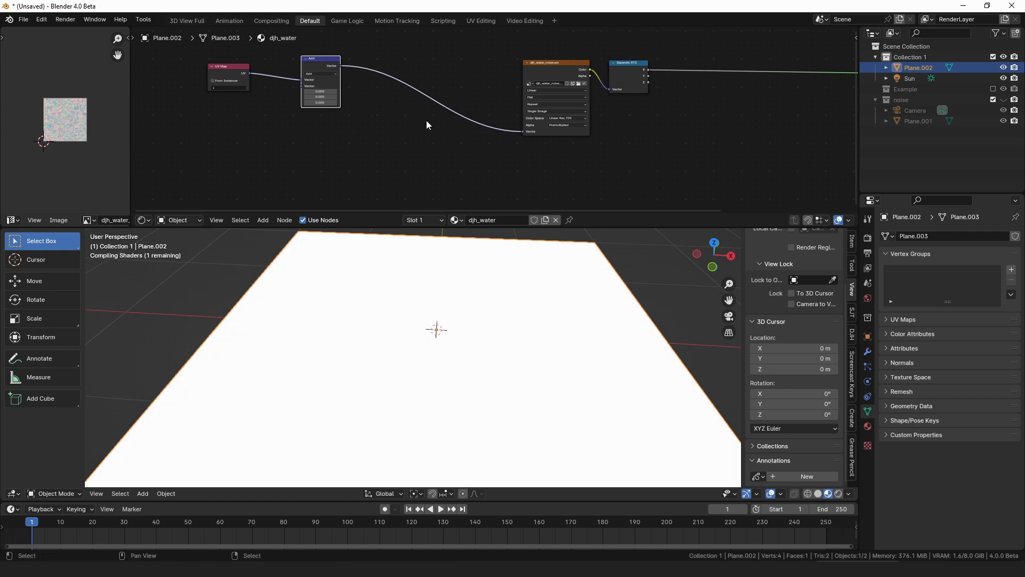
Connect a new Combine XYZ node to the second vector input of the Add node.
left_click_drag(302, 87, 233, 108)
type("co")
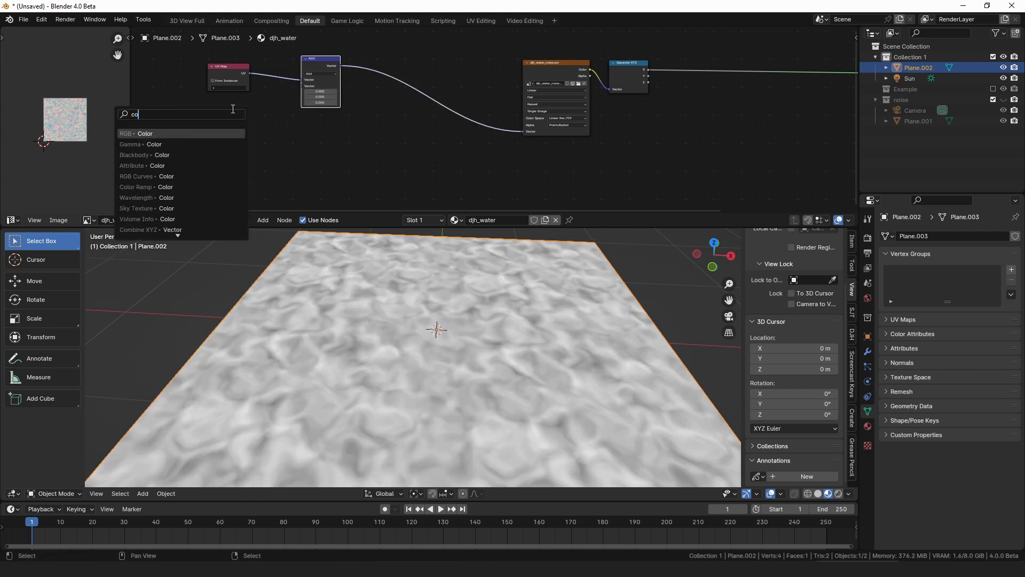
type("m")
key("Return")
left_click(256, 105)
middle_click_drag(254, 112, 380, 105)
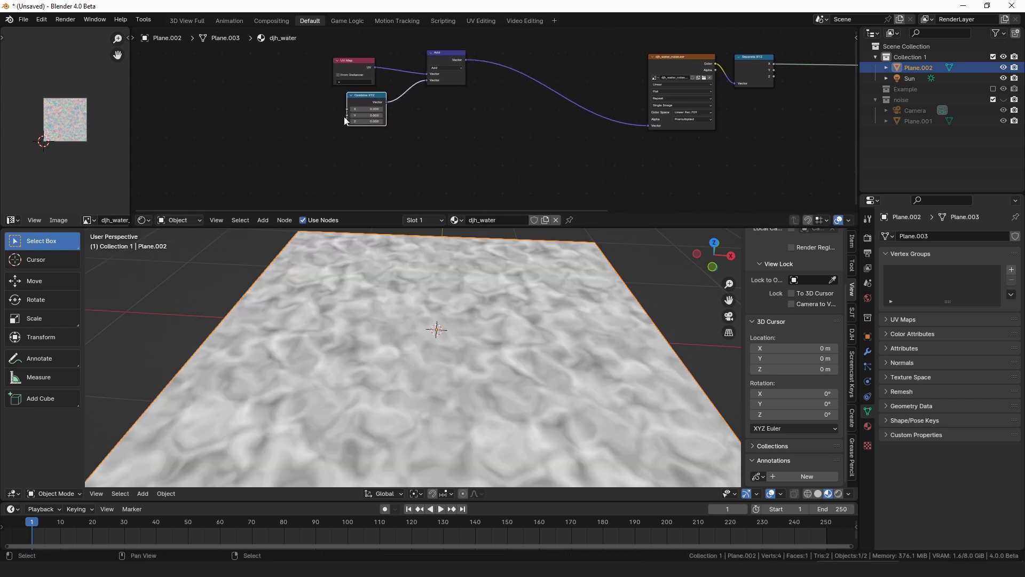
Drive the X input of Combine XYZ with a new Multiply math node whose second value is 0.1.
left_click_drag(259, 107, 257, 106)
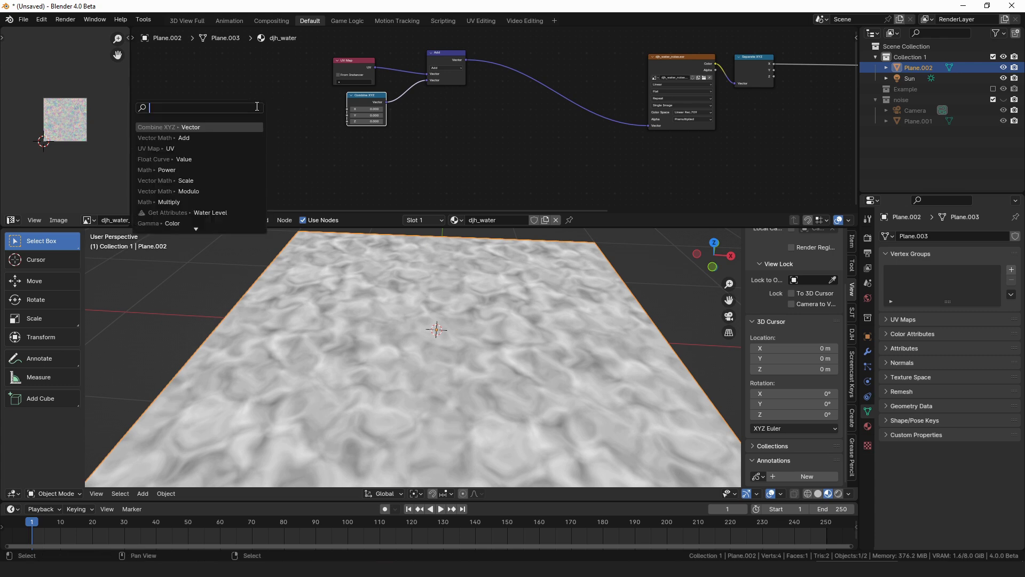
type("mu")
key("Return")
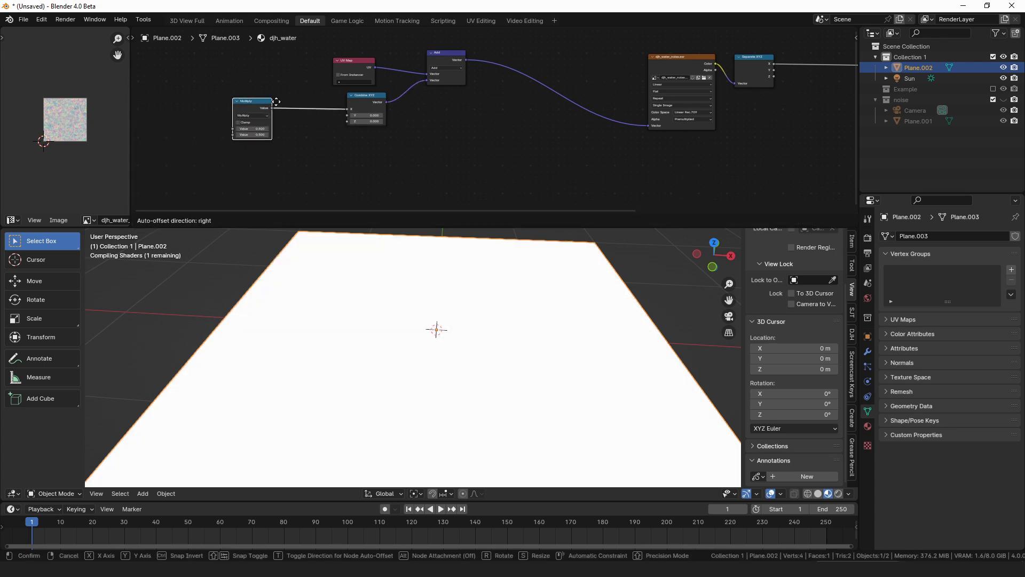
left_click(305, 96)
type("0.1")
key("Return")
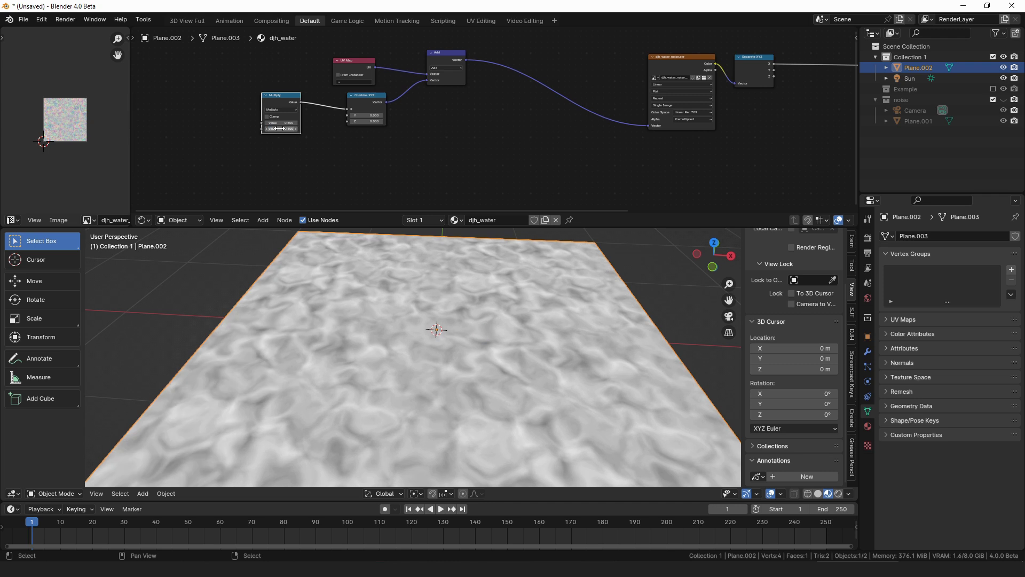
left_click_drag(281, 104, 297, 104)
middle_click_drag(297, 104, 377, 105)
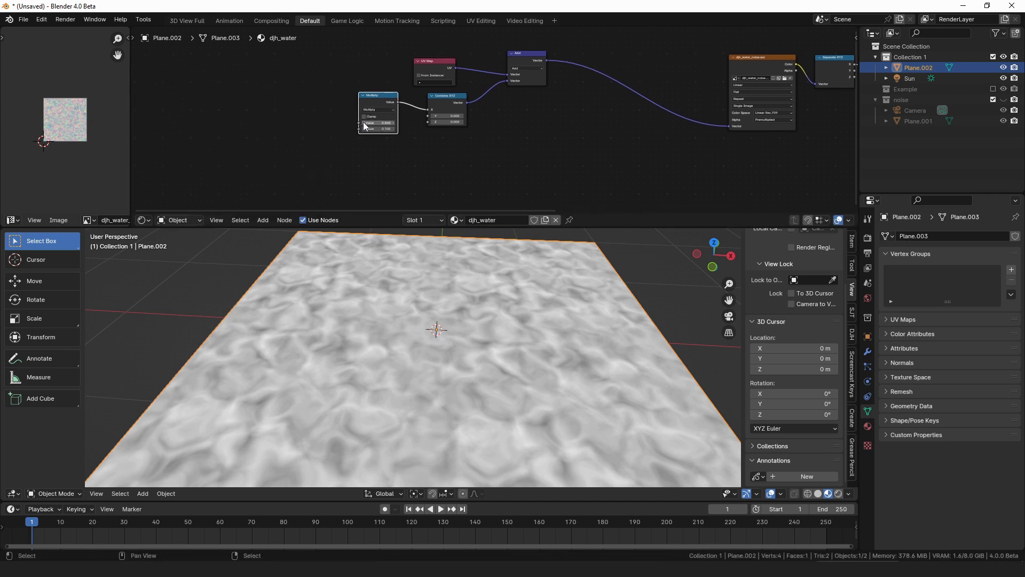
Try driving the Multiply node's first value with a Value node set to #frame, test it at other frames, and delete the Value node.
left_click_drag(358, 123, 306, 122)
type("va")
key("Return")
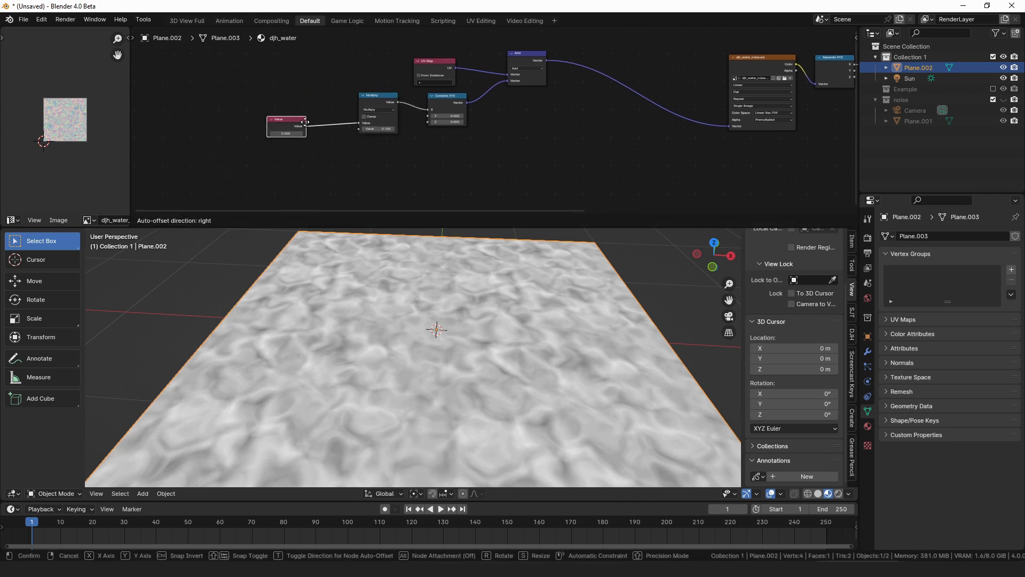
left_click(322, 123)
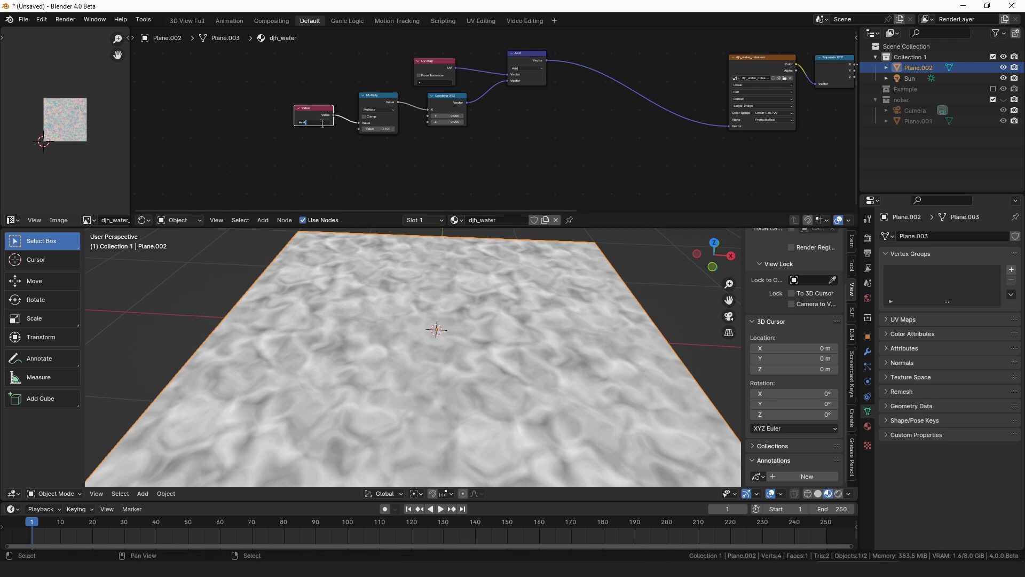
key("Return")
scroll(296, 120, "up", 2)
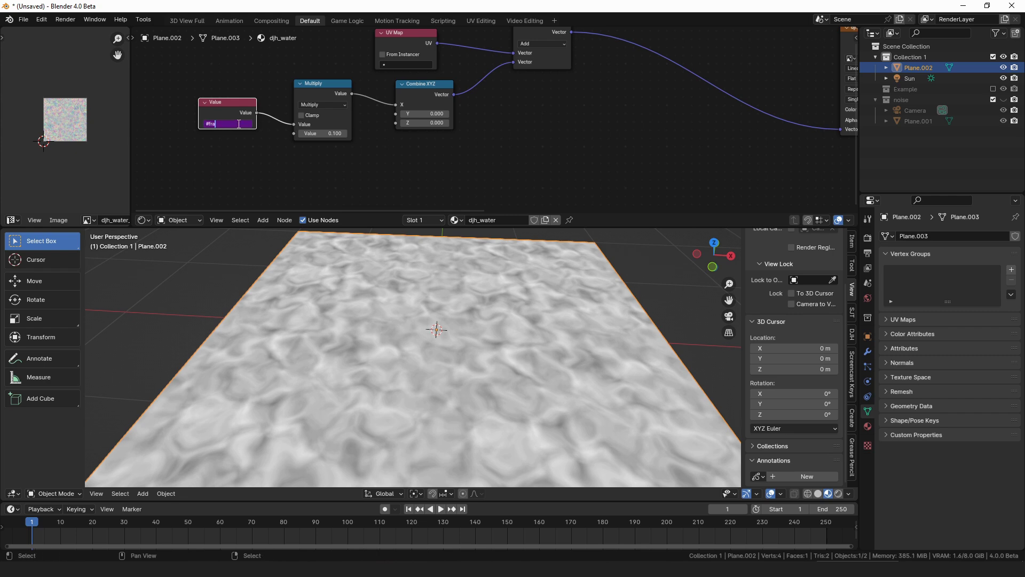
key("shift+Right")
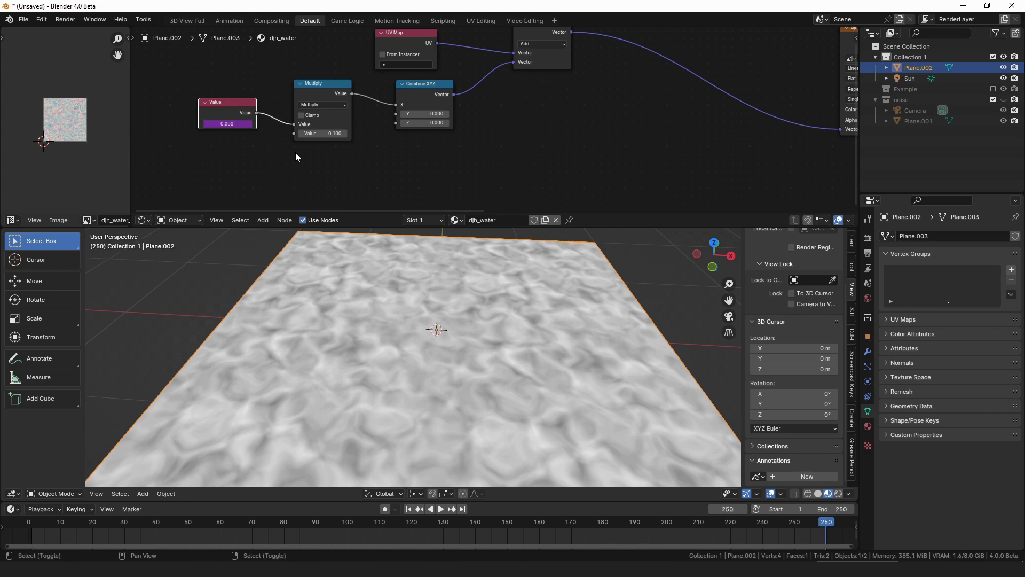
key("Right")
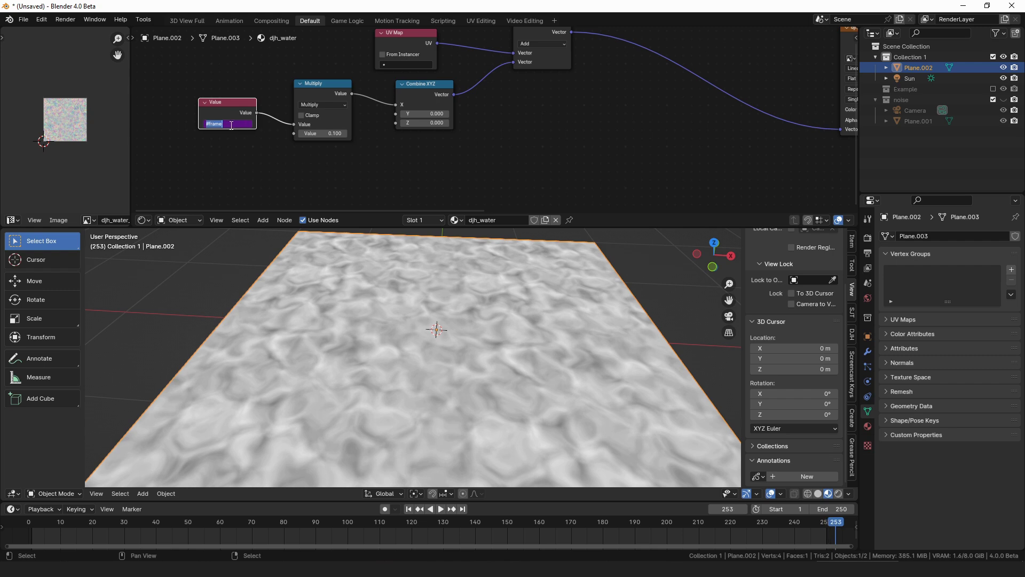
key("x")
Add a fresh Value node beside the Multiply node and drive it with #frame.
key("shift+a")
left_click(233, 106)
type("val")
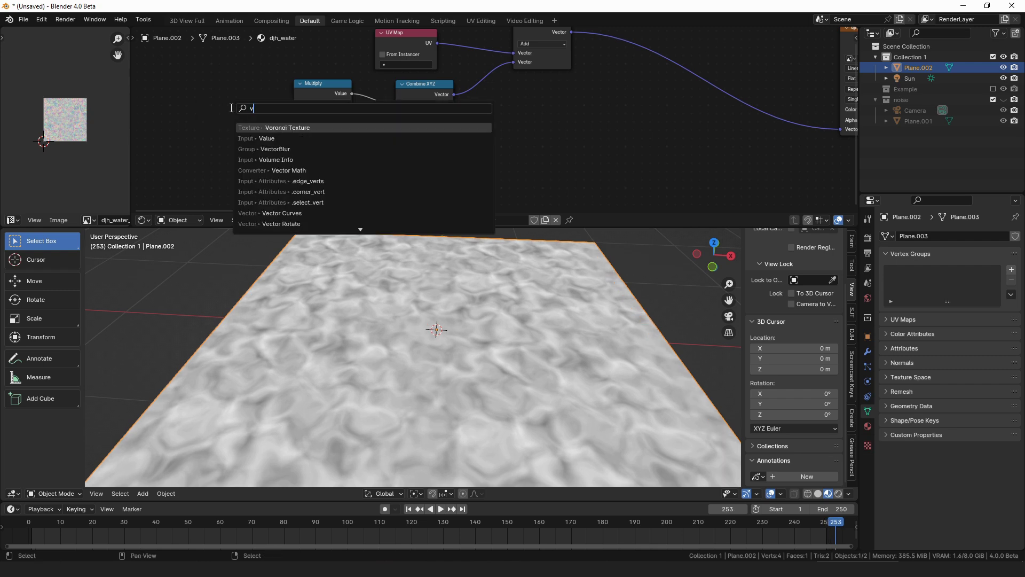
key("Return")
left_click(191, 91)
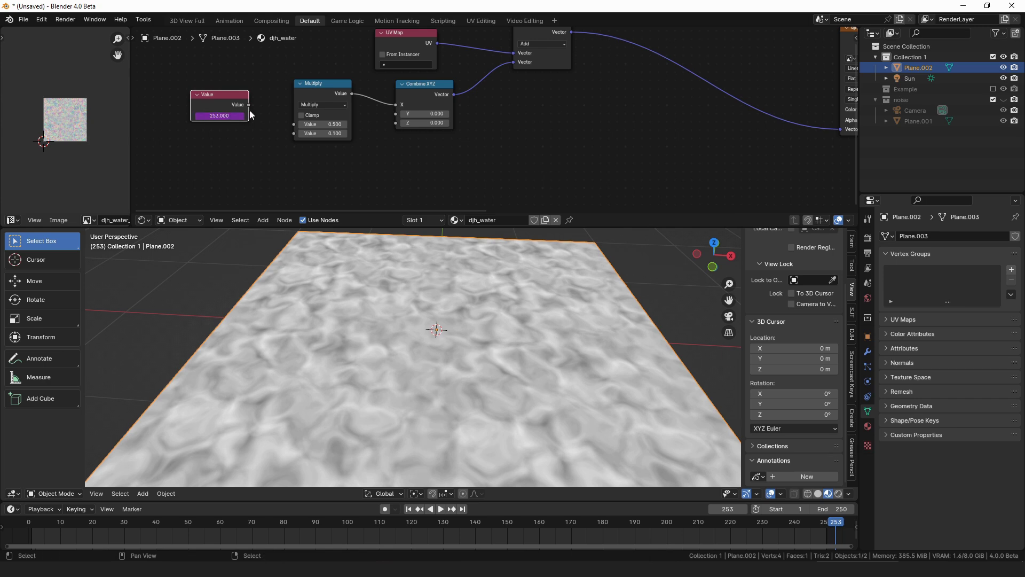
Connect the frame-driven Value node to the Multiply node's first input and play the animation to check the movement.
left_click_drag(249, 105, 293, 124)
key("space")
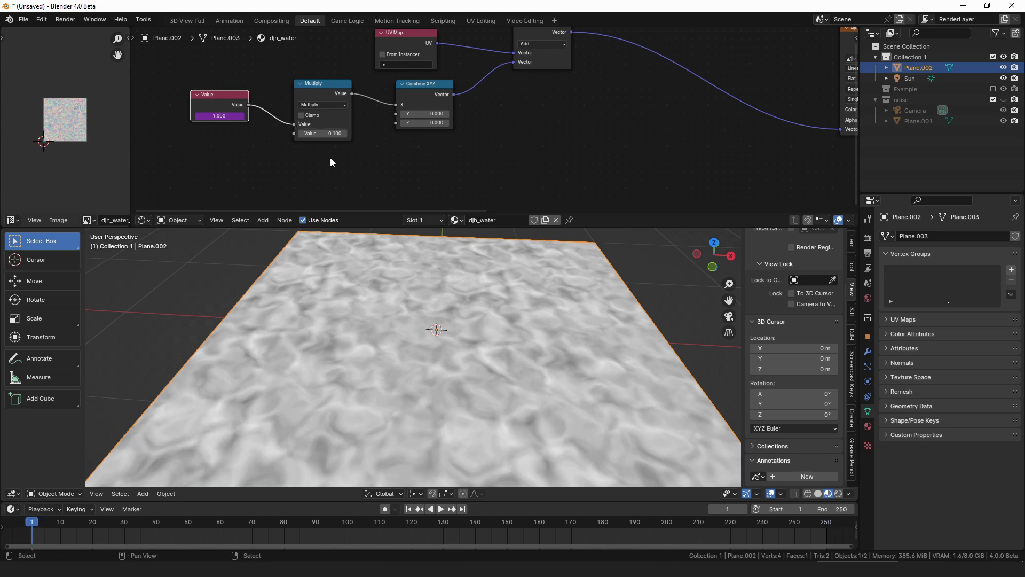
middle_click_drag(399, 287, 476, 343)
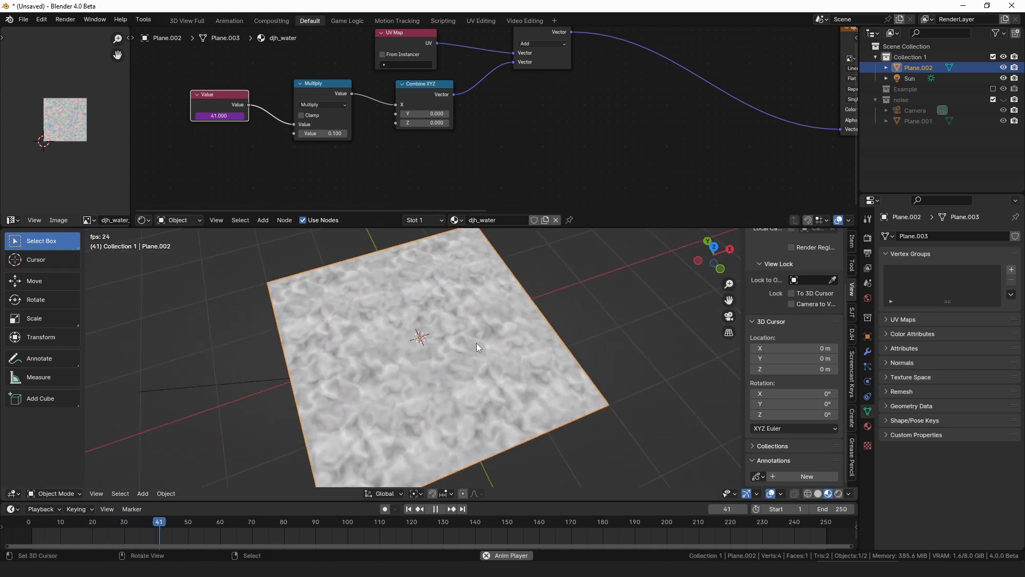
key("space")
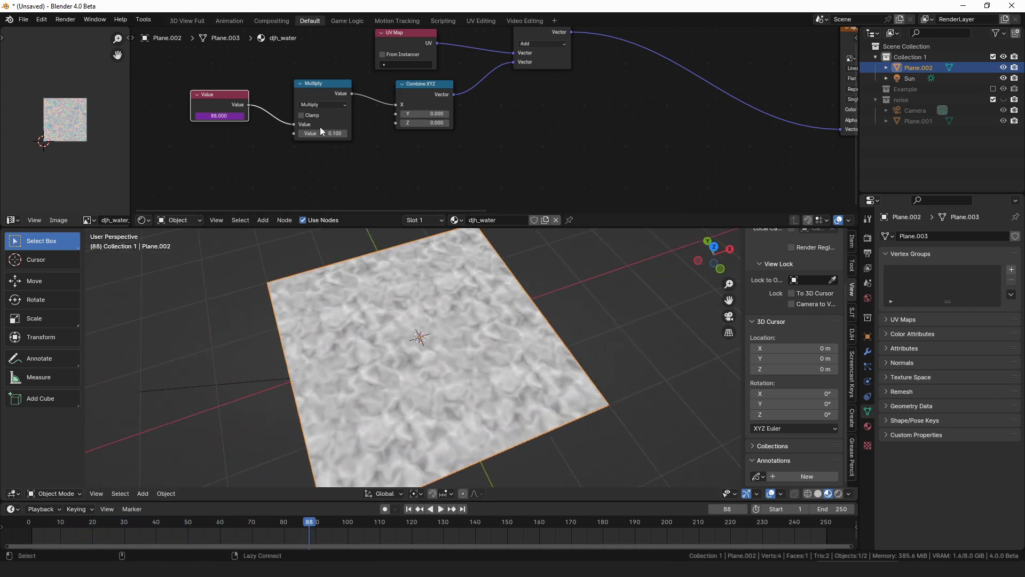
Set the Multiply node's second value to 0.01 and play the animation to check the slower movement on the plane.
type("0.01")
key("Return")
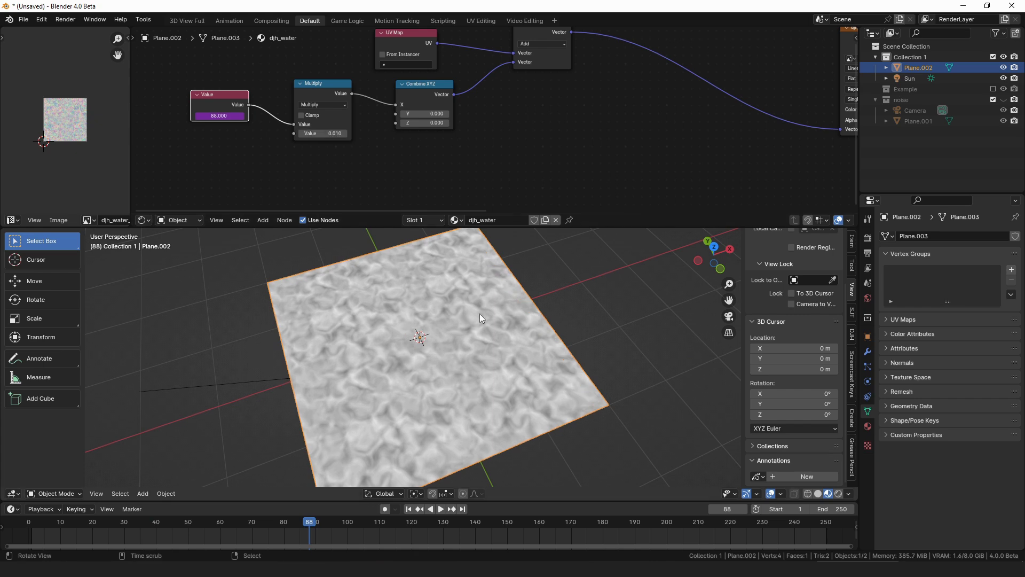
key("space")
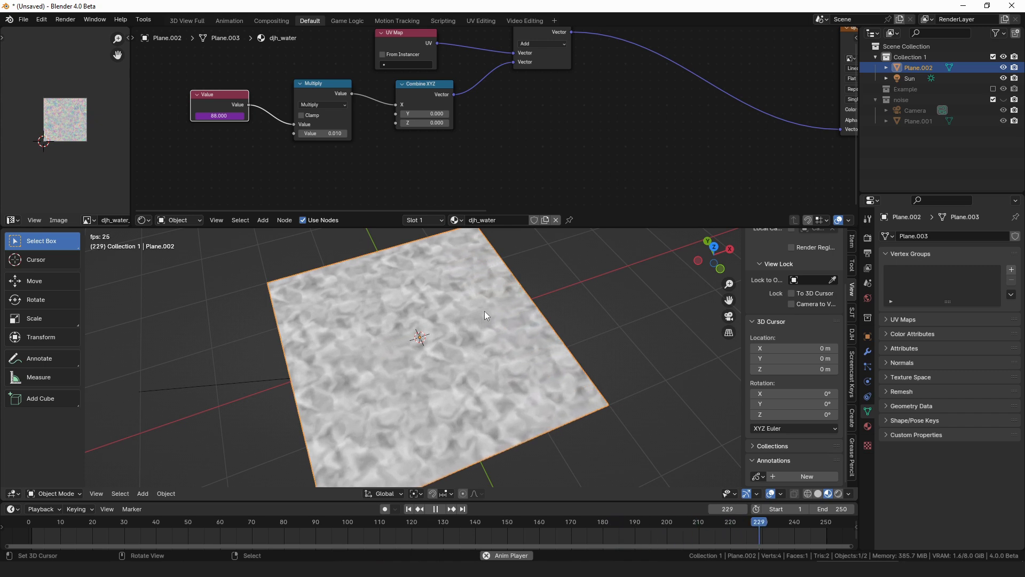
middle_click_drag(498, 304, 556, 320)
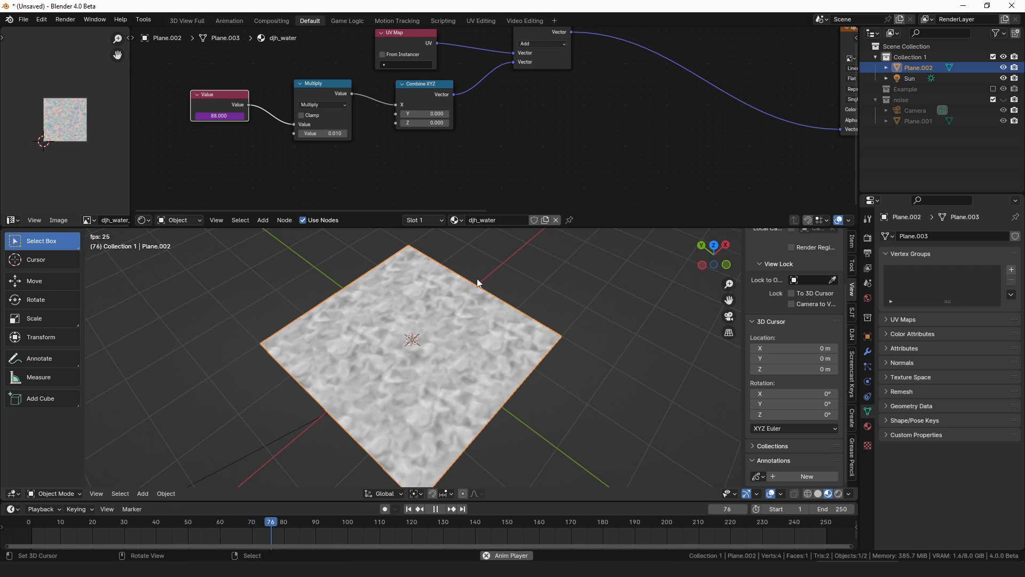
Tidy the node tree by moving the vector Add node close to the UV Map and Combine XYZ nodes.
scroll(516, 110, "down", 2)
middle_click_drag(517, 110, 409, 128)
left_click_drag(308, 67, 323, 66)
left_click_drag(437, 66, 413, 73)
scroll(493, 120, "up", 1)
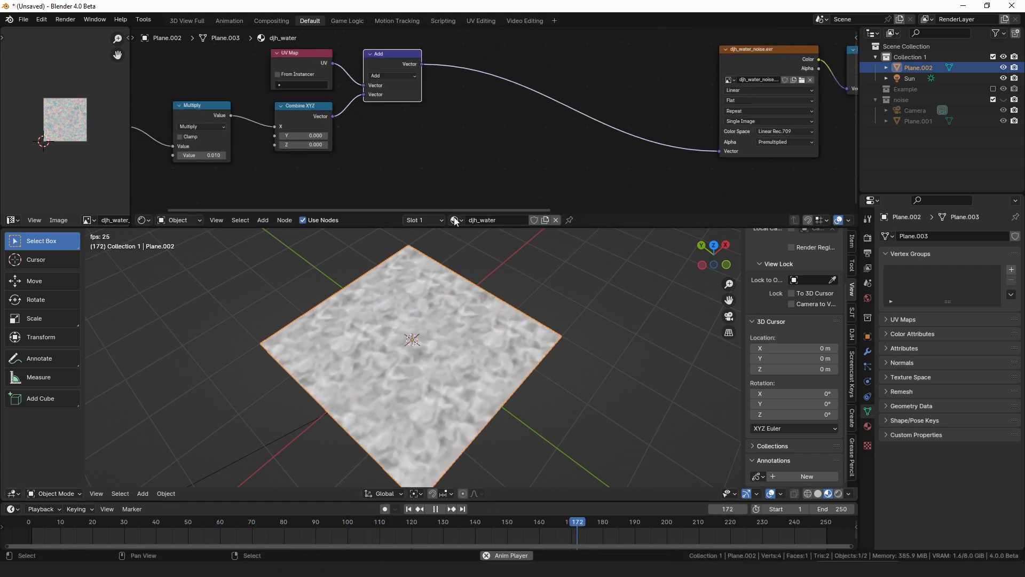
Inspect the animated noise up close on the plane, and move the image texture and Separate XYZ nodes beside the vector Add node.
scroll(449, 358, "up", 3)
middle_click_drag(449, 358, 497, 324)
scroll(474, 337, "up", 2)
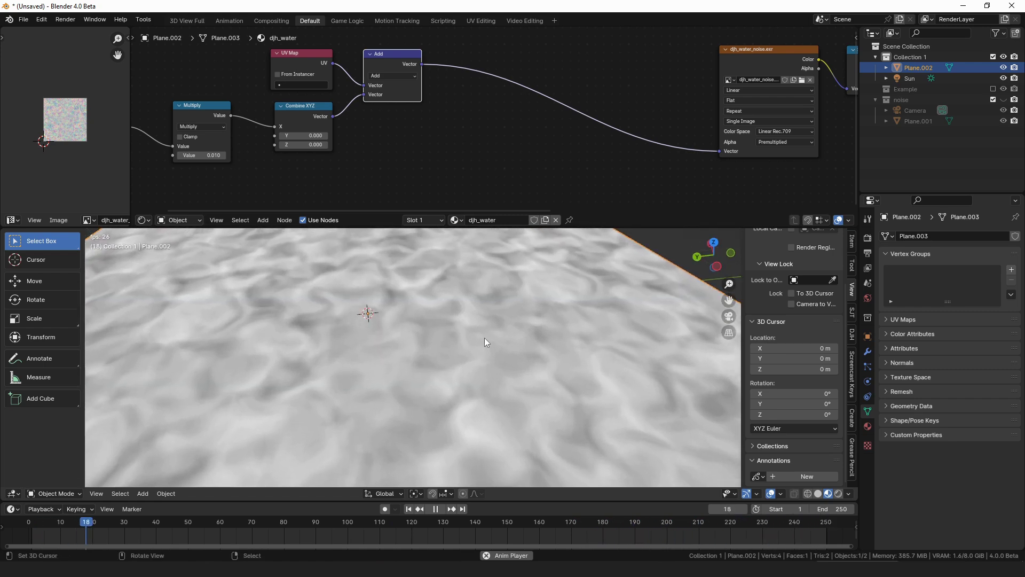
scroll(500, 338, "down", 4)
middle_click_drag(513, 339, 523, 363)
scroll(522, 363, "down", 1)
scroll(576, 114, "down", 3)
middle_click_drag(702, 88, 480, 84)
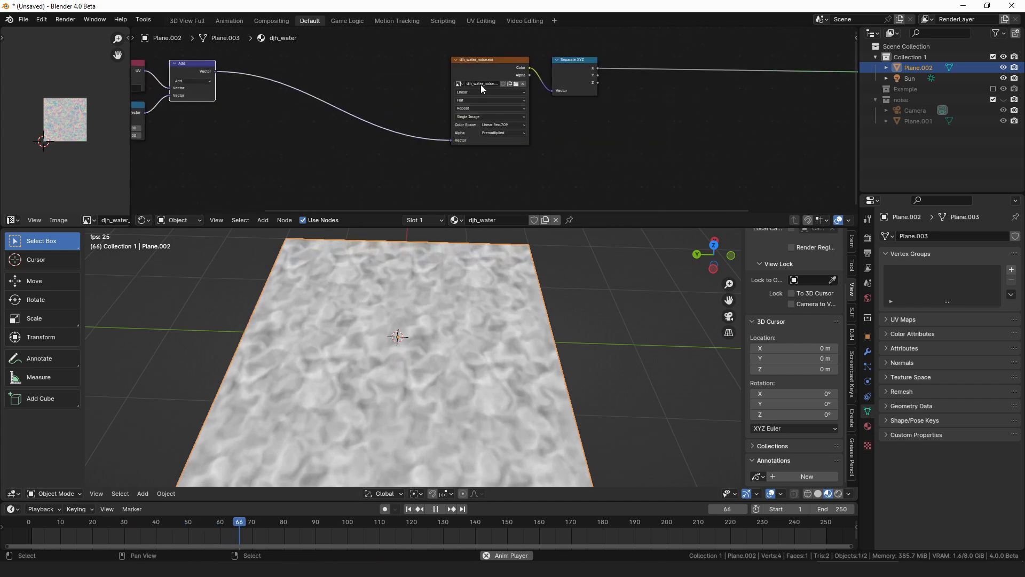
left_click_drag(481, 63, 279, 63)
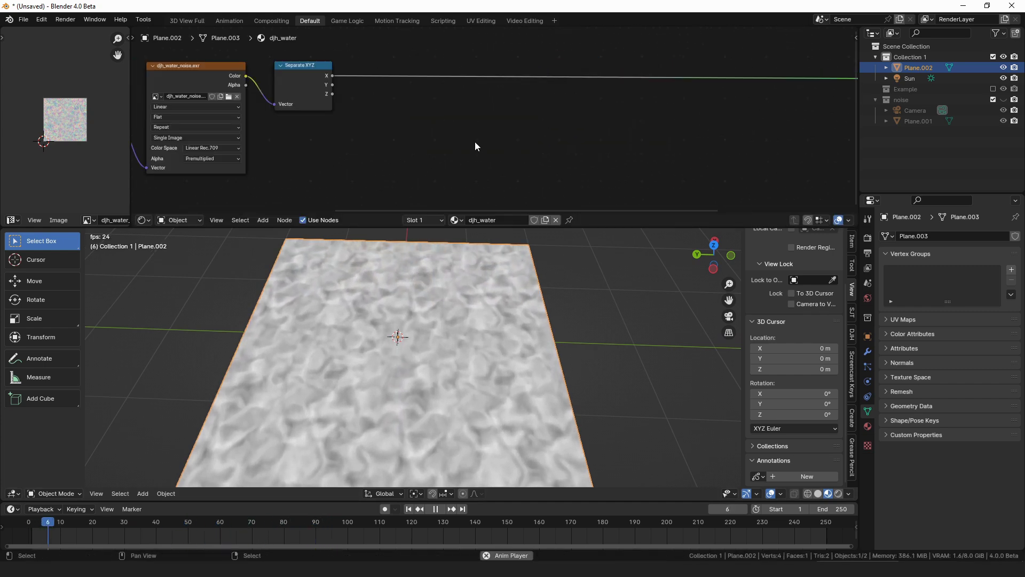
scroll(475, 142, "down", 3)
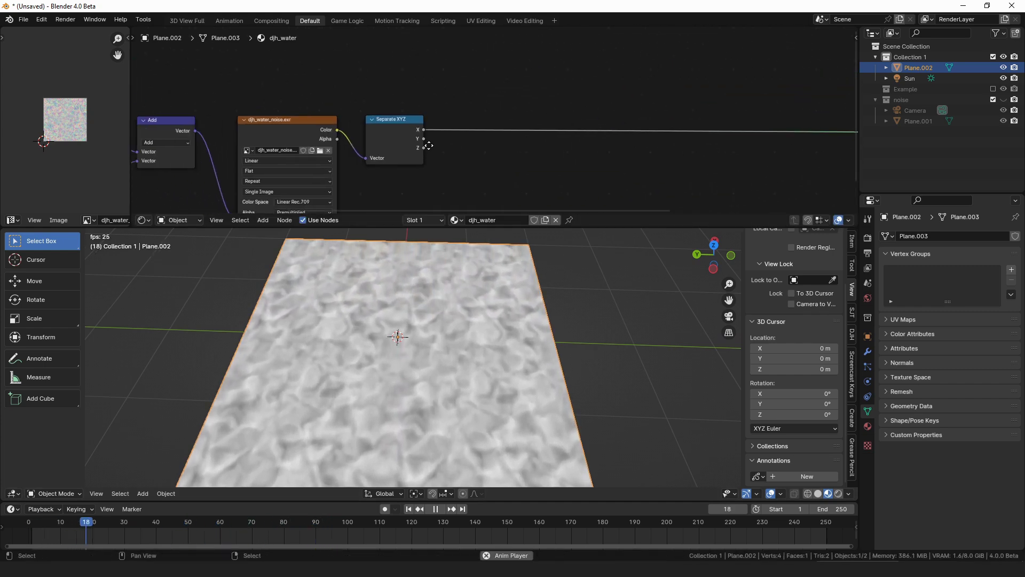
Feed the frame Value node into a new Multiply math node placed above Separate XYZ.
scroll(313, 169, "left", 6, "ctrl")
left_click_drag(260, 161, 631, 74)
type("m")
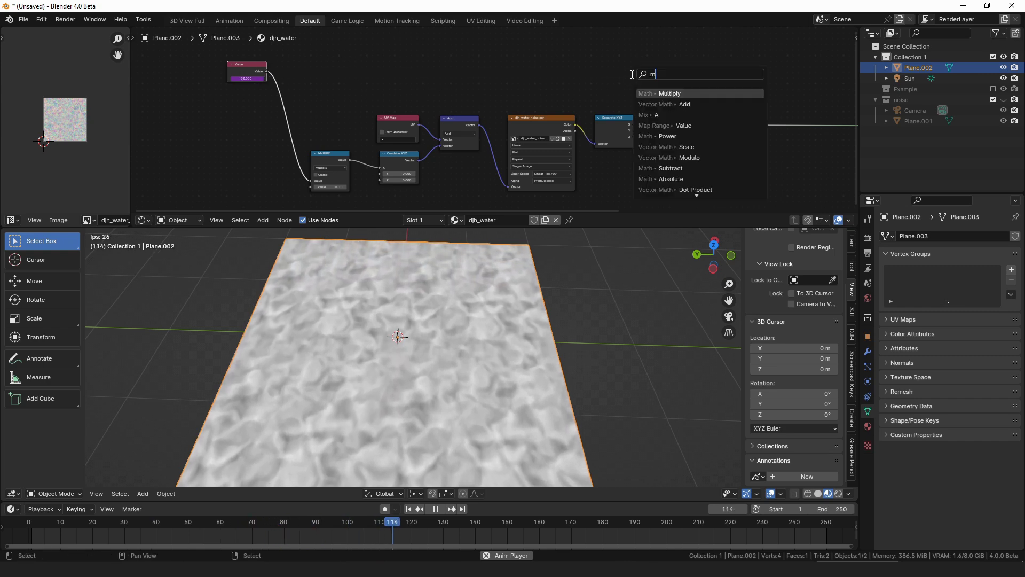
key("Return")
left_click(586, 63)
left_click(615, 94)
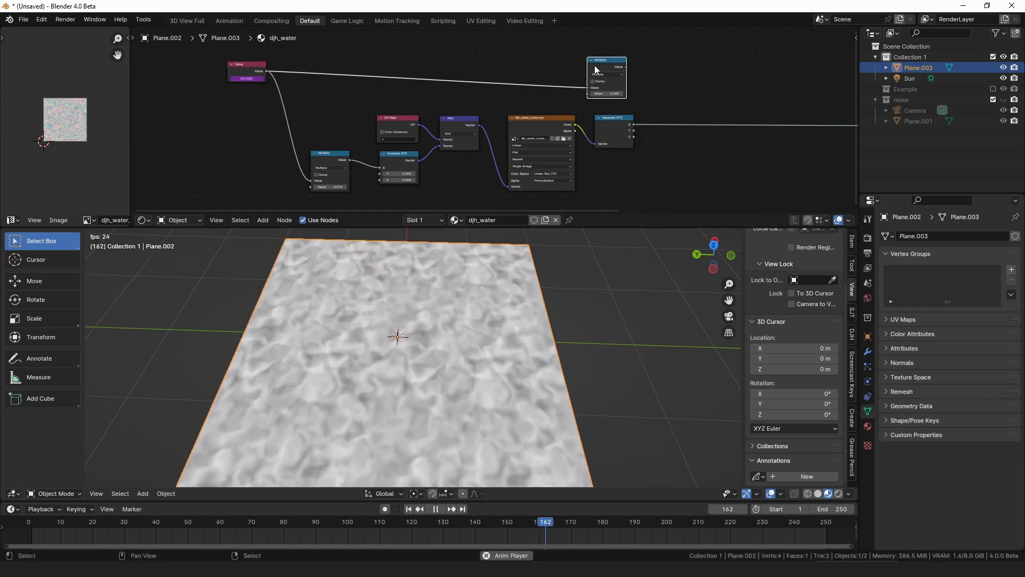
key("Return")
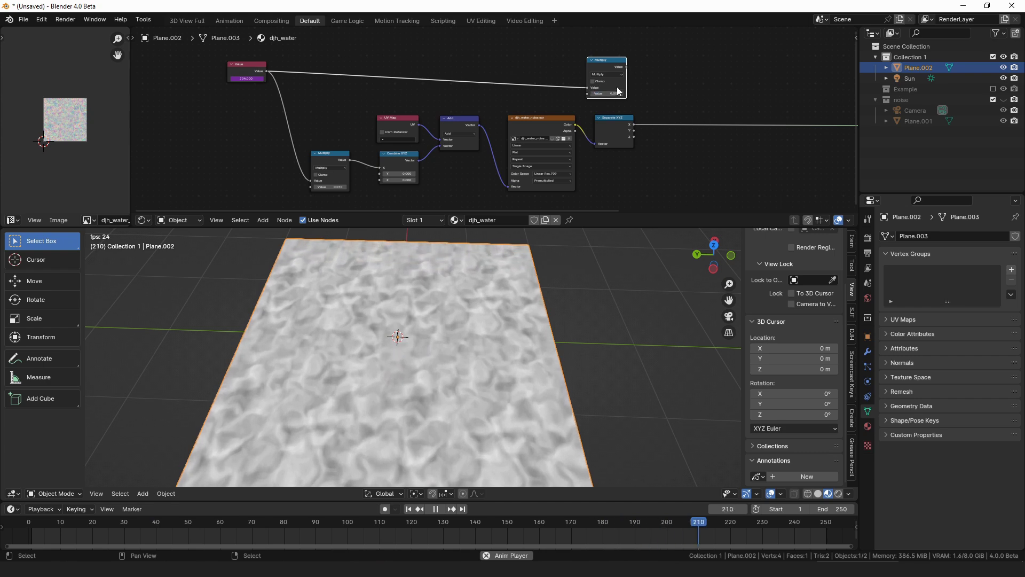
middle_click_drag(609, 62, 479, 68)
left_click_drag(479, 68, 485, 75)
scroll(502, 91, "up", 3)
middle_click_drag(538, 92, 506, 94)
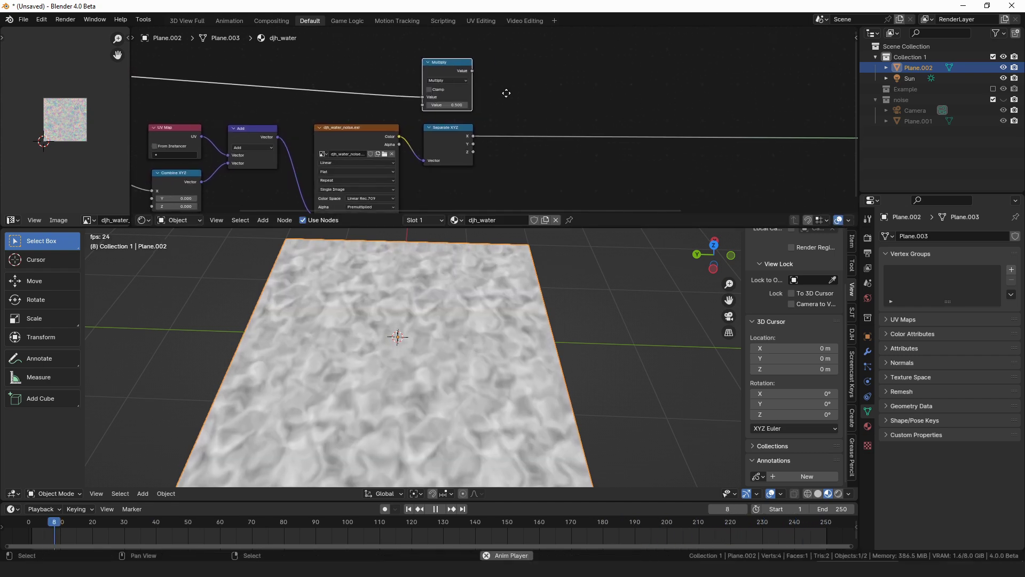
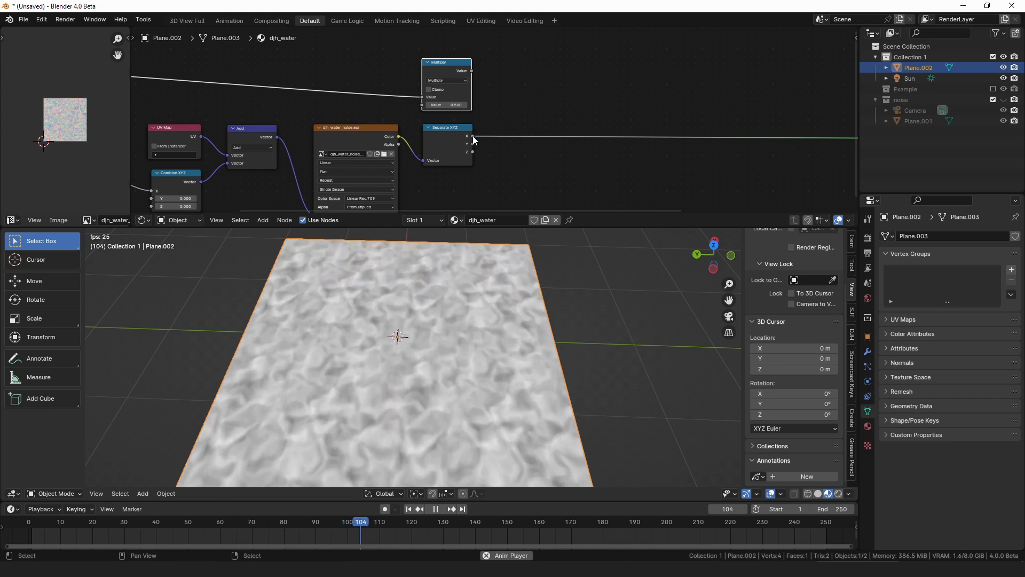
Feed the X output of Separate XYZ into a new Multiply node with second value 15, and preview it through Material Output.
left_click_drag(472, 136, 476, 139)
left_click_drag(557, 102, 565, 101)
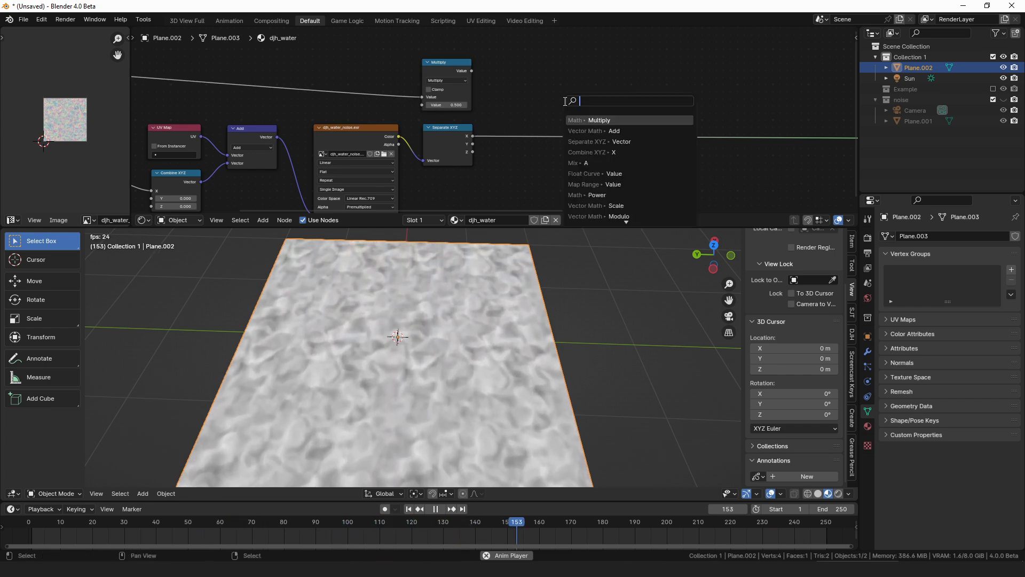
key("Return")
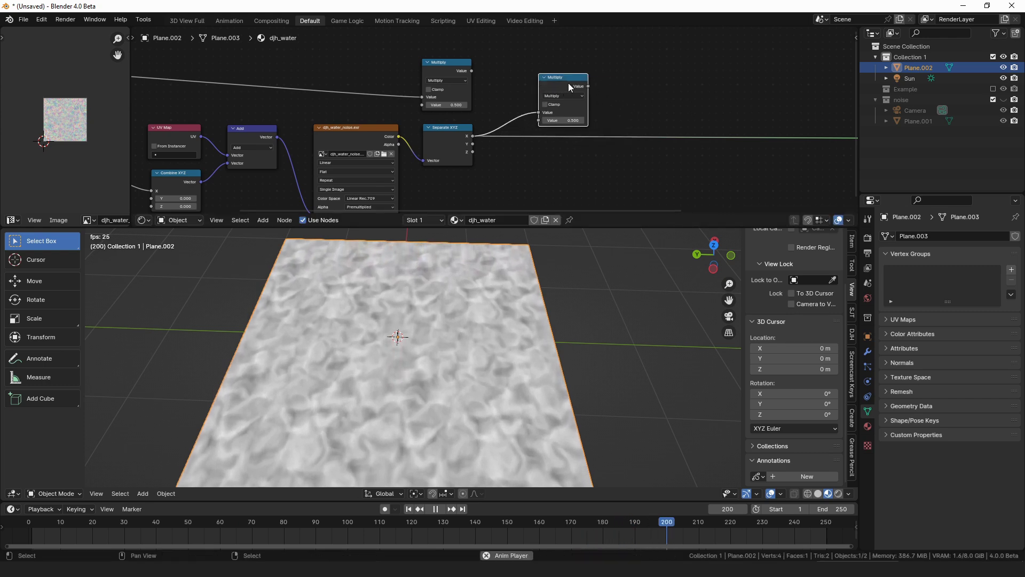
left_click(569, 109)
left_click_drag(566, 120, 603, 120)
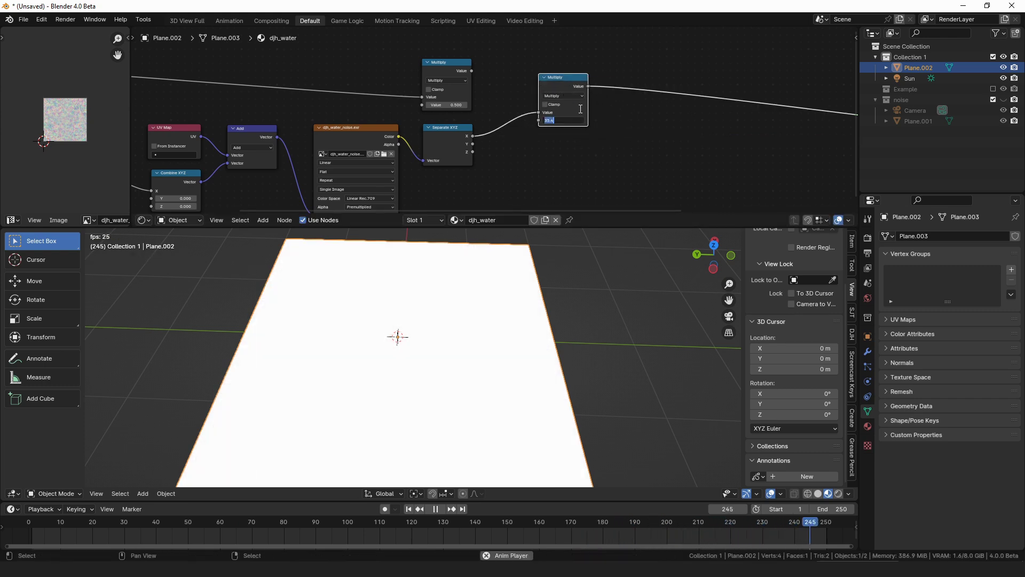
left_click_drag(579, 107, 555, 118)
Sum the frame Multiply and the noise Multiply outputs in a new Add math node, and arrange these nodes neatly.
middle_click_drag(545, 89, 461, 105)
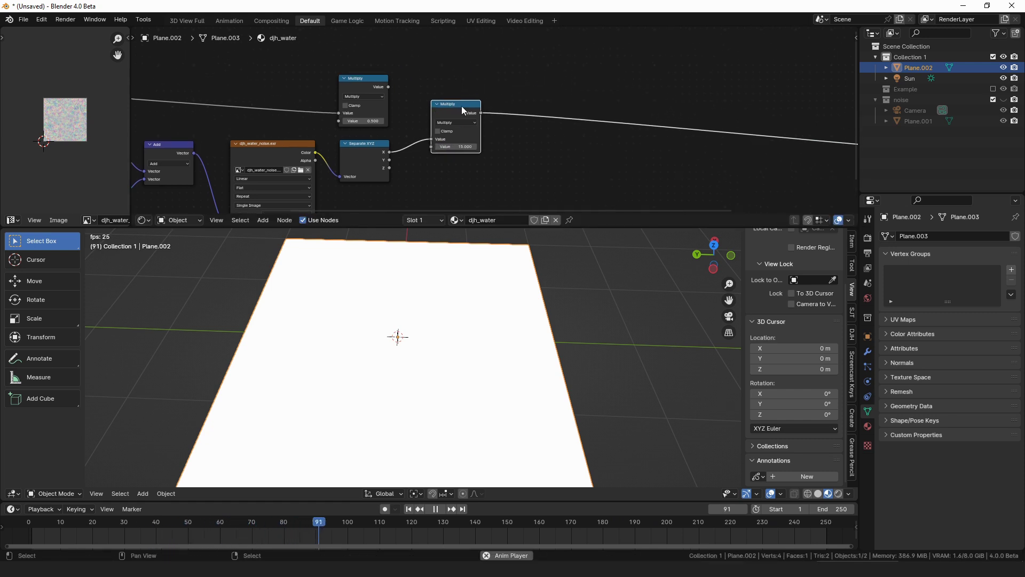
left_click_drag(461, 106, 584, 95)
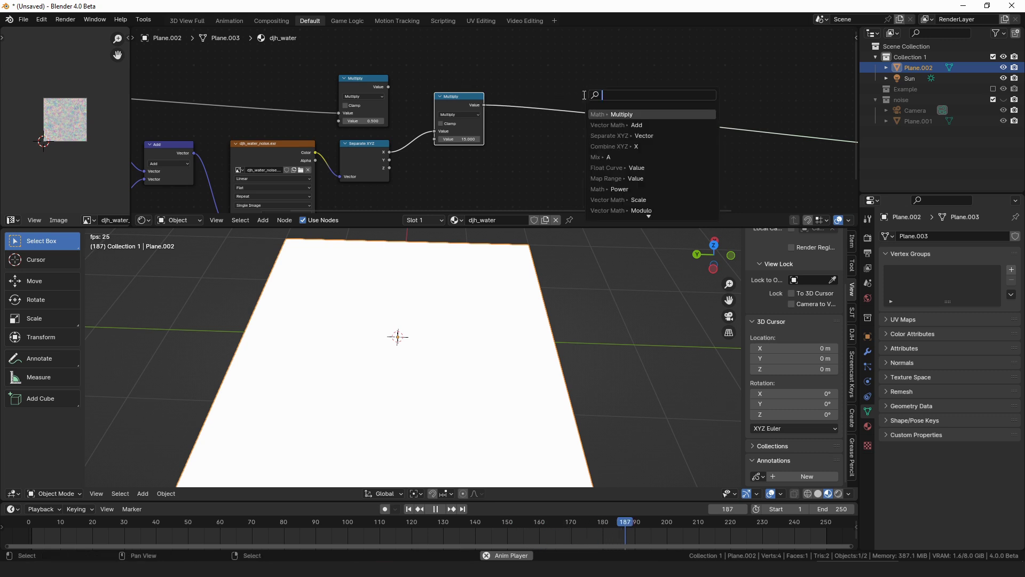
type("ad")
key("Return")
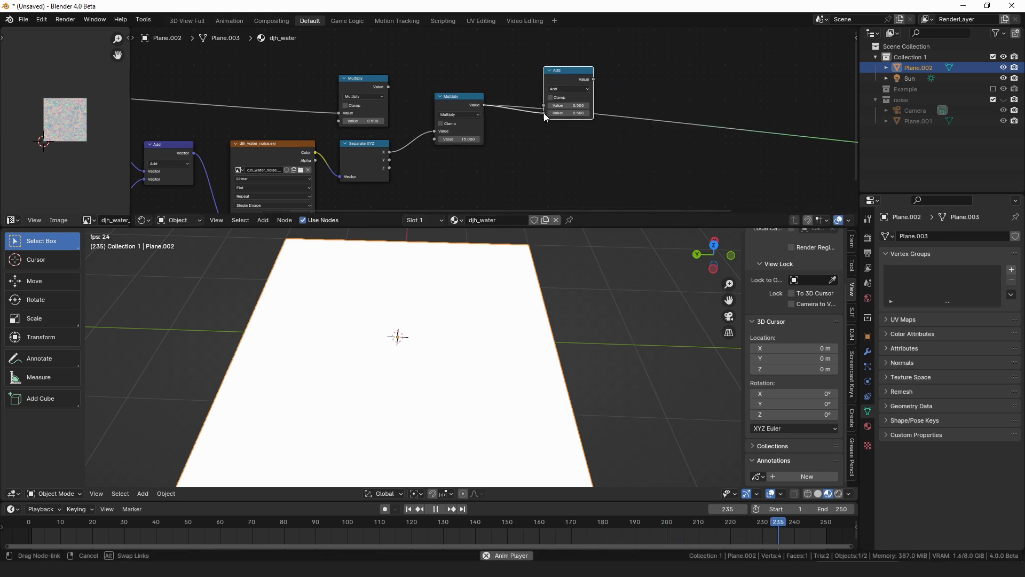
left_click_drag(373, 89, 373, 54)
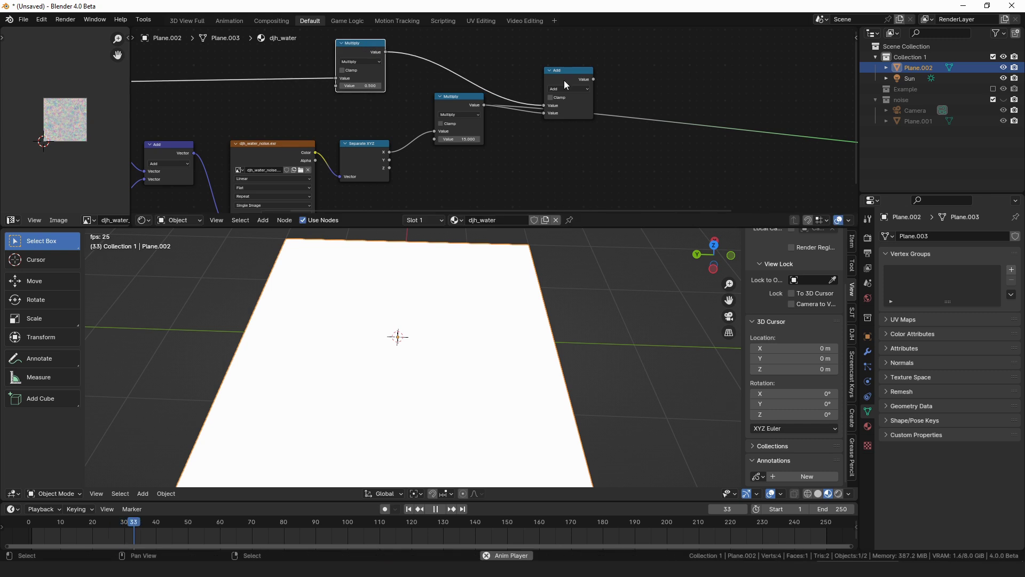
left_click_drag(564, 80, 562, 64)
left_click_drag(368, 46, 369, 37)
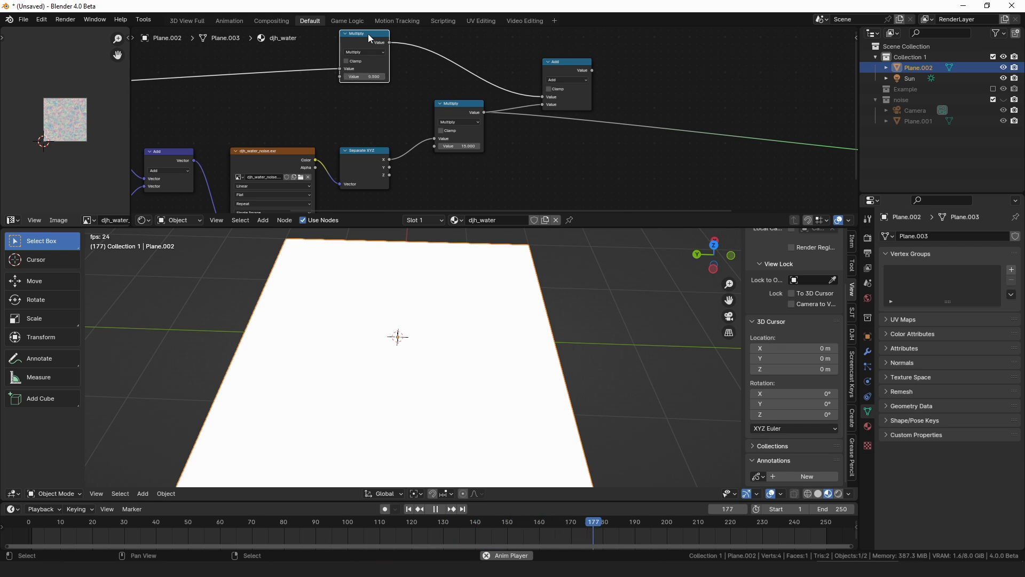
left_click_drag(368, 38, 370, 61)
left_click_drag(564, 63, 543, 54)
Pass the math Add node's output through a new Sine math node and preview it through Material Output.
left_click_drag(572, 61, 652, 68)
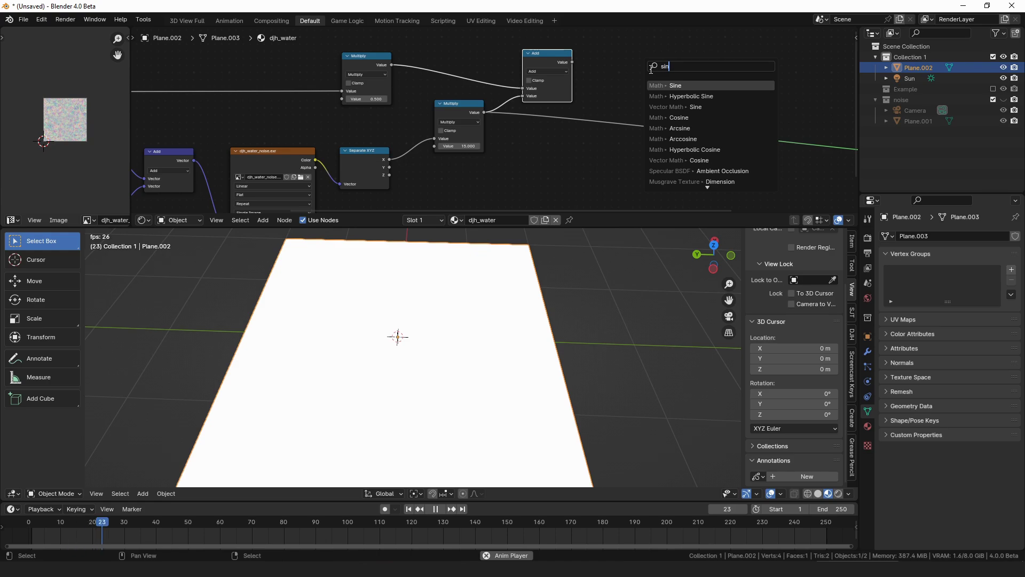
type("sin")
key("Return")
left_click(625, 59)
scroll(713, 101, "down", 2)
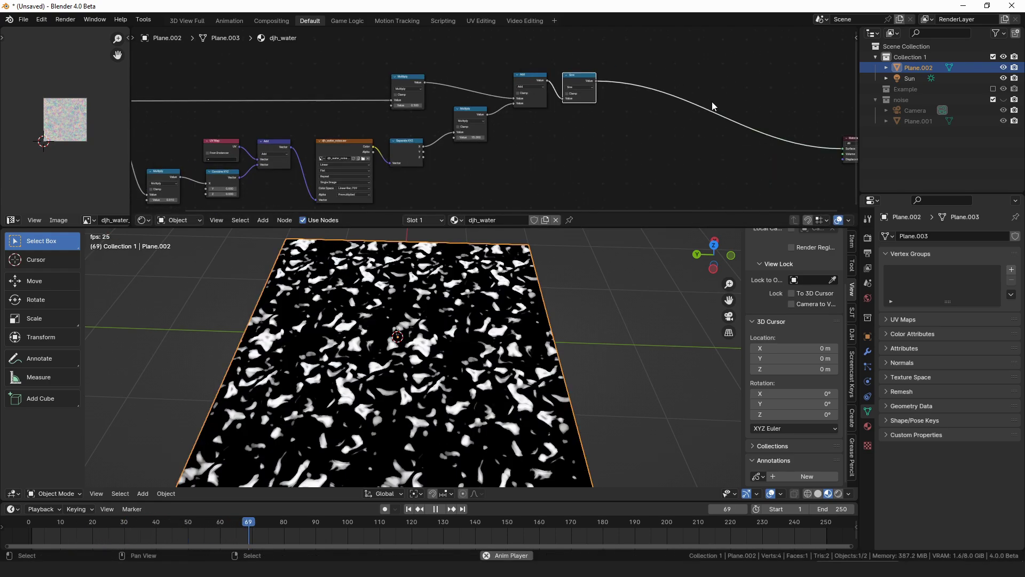
scroll(713, 101, "down", 1)
middle_click_drag(712, 102, 538, 103)
scroll(509, 116, "up", 4)
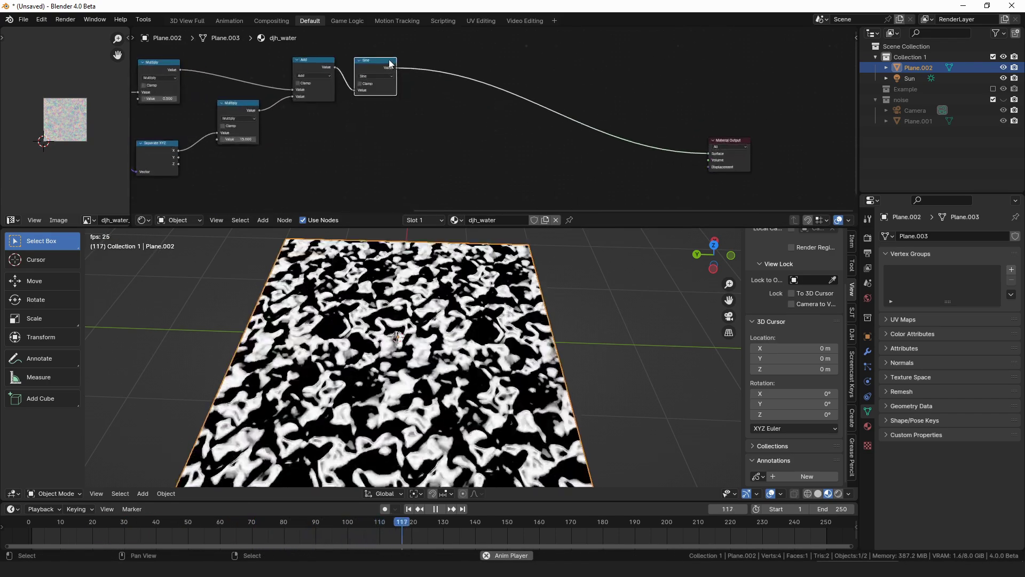
left_click_drag(389, 61, 382, 63)
Set the second value of the Multiply node fed by the frame value above Separate XYZ to 0.1.
middle_click_drag(277, 68, 428, 72)
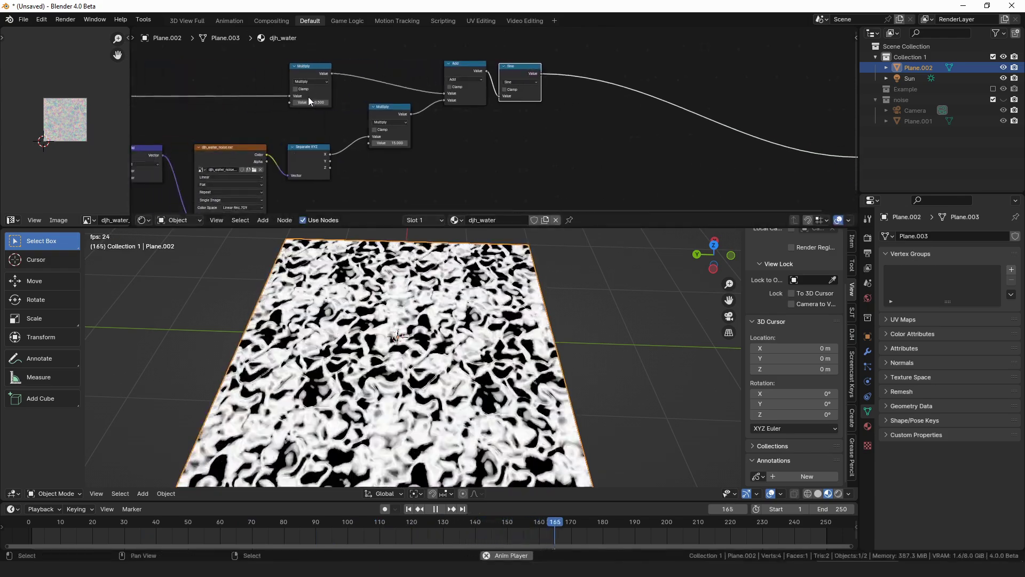
left_click_drag(308, 102, 312, 102)
left_click(308, 102)
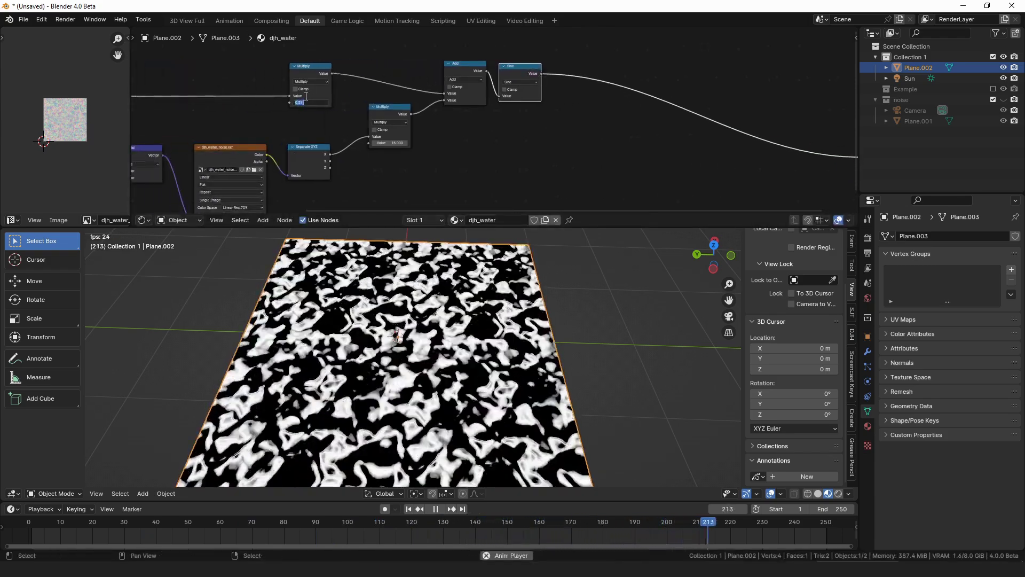
type("0.1")
key("Return")
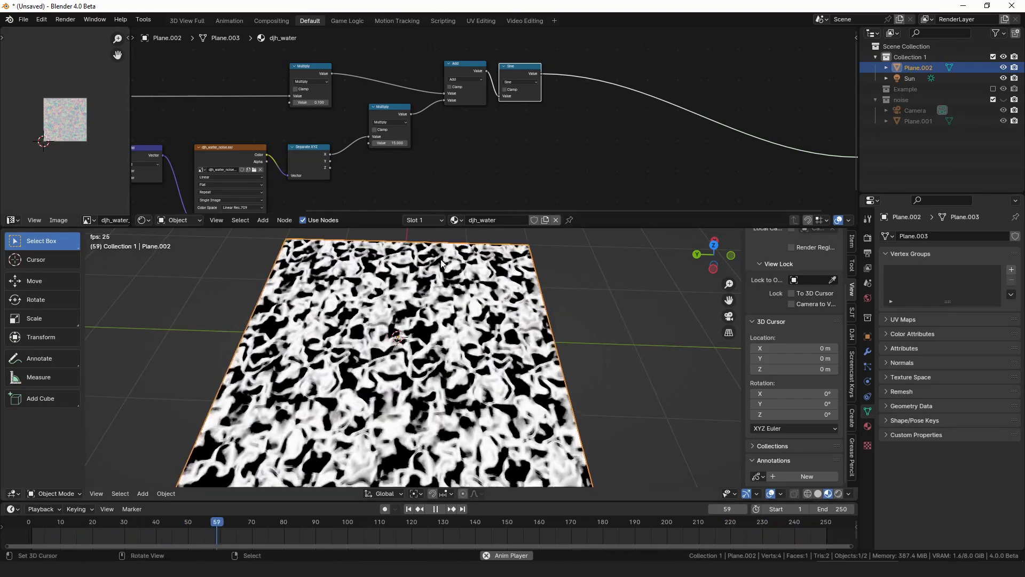
Insert a new Multiply math node with second value 1 after the Sine node, feeding Material Output's Surface.
middle_click_drag(542, 70, 487, 76)
left_click_drag(486, 80, 554, 113)
type("m")
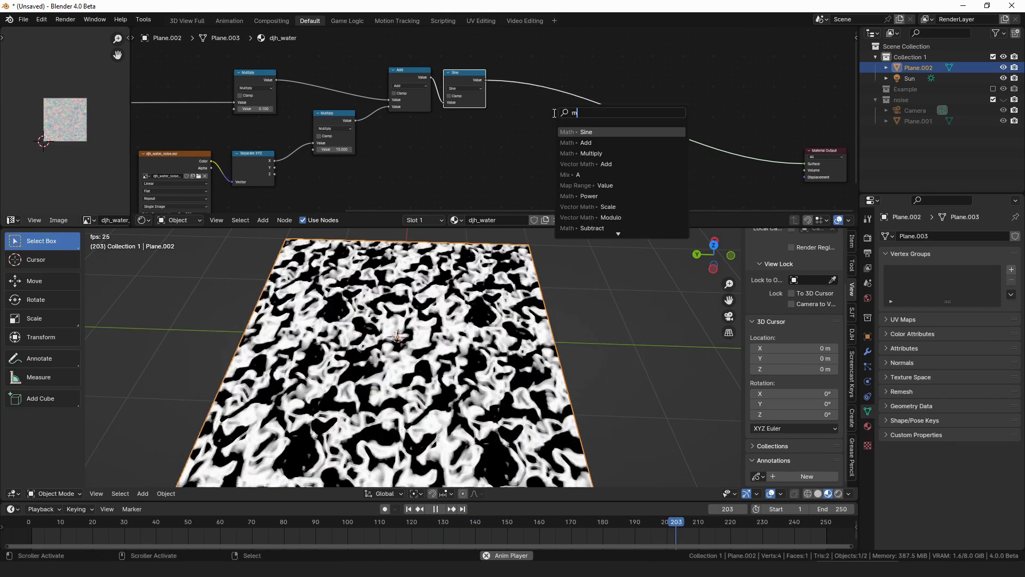
type("ul")
key("Return")
left_click(507, 73)
left_click(543, 114)
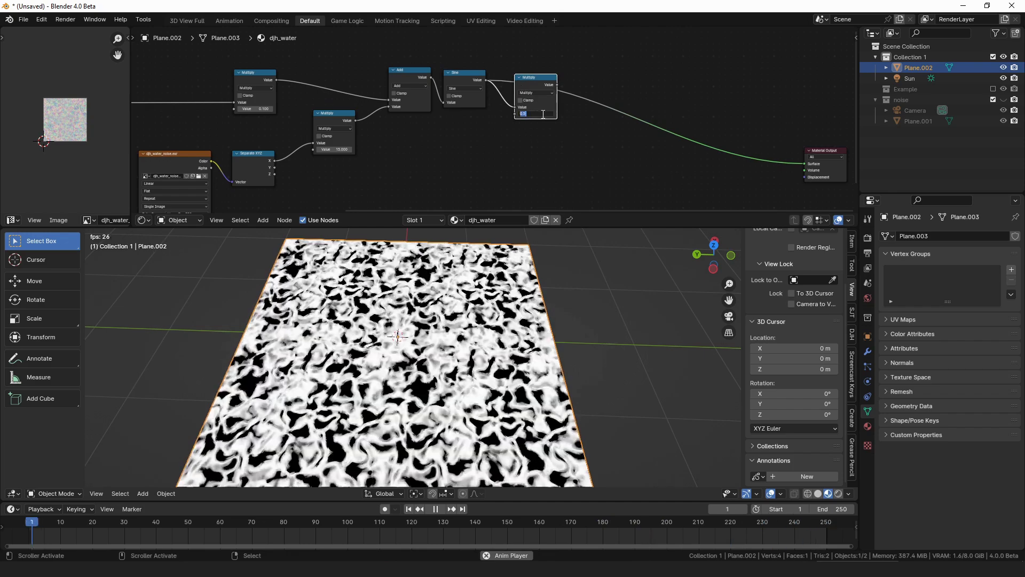
type("1")
key("Return")
Group the noise Multiply, Add, Sine and final Multiply nodes into a node group.
left_click_drag(542, 80, 530, 77)
left_click_drag(579, 57, 306, 171)
key("ctrl+g")
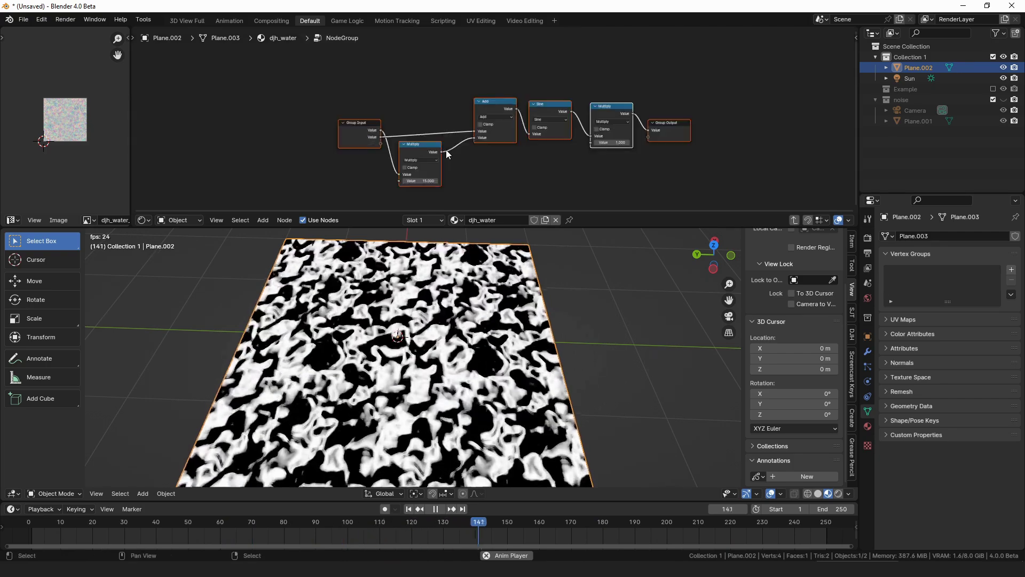
Expose the final Multiply node's second value as a new input on the Group Input node.
left_click_drag(591, 142, 353, 137)
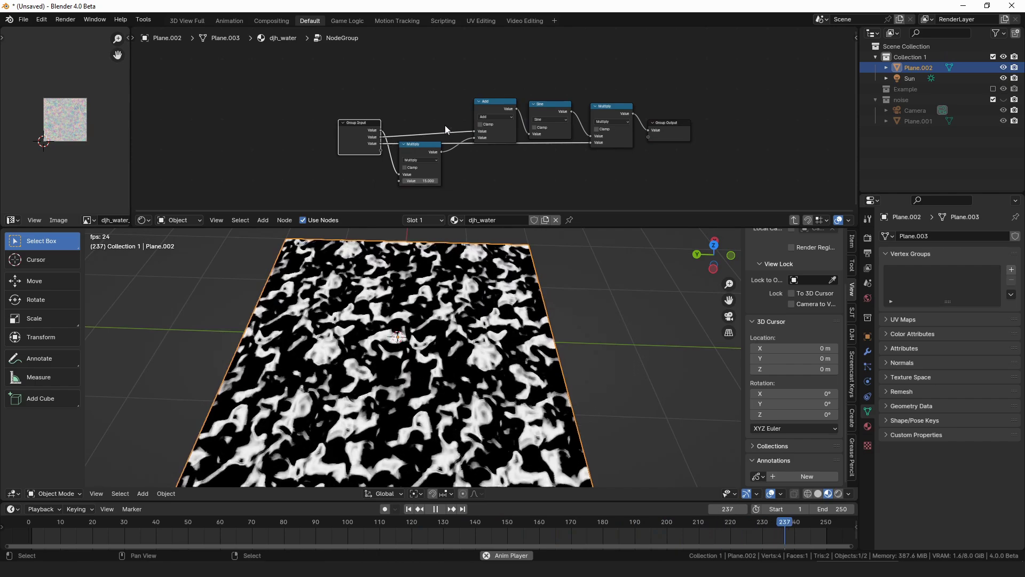
key("ctrl+space")
key("ctrl+space")
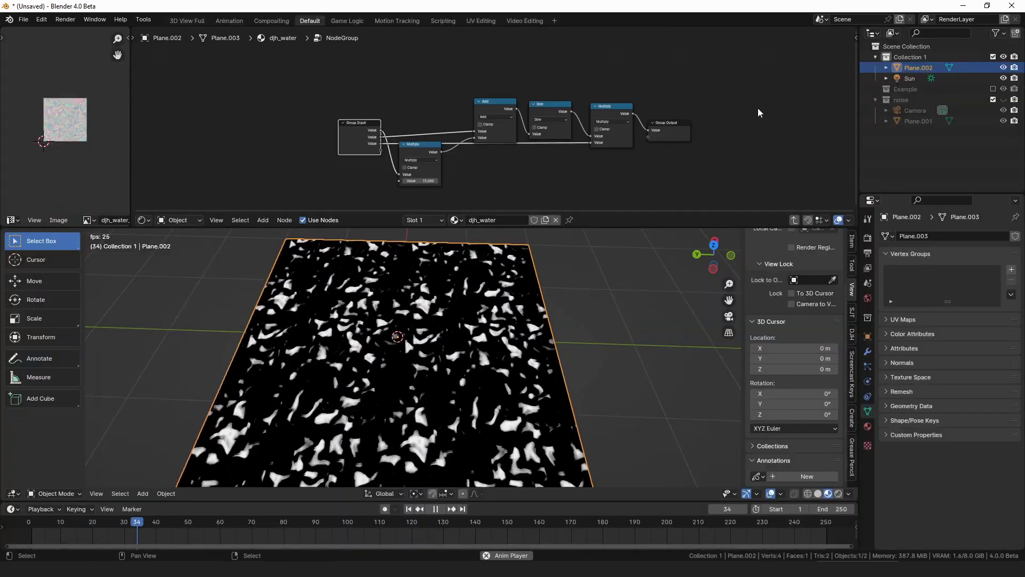
Rename the node group's inputs in order to Texture, Frame and Scale, and return to the main material tree.
key("n")
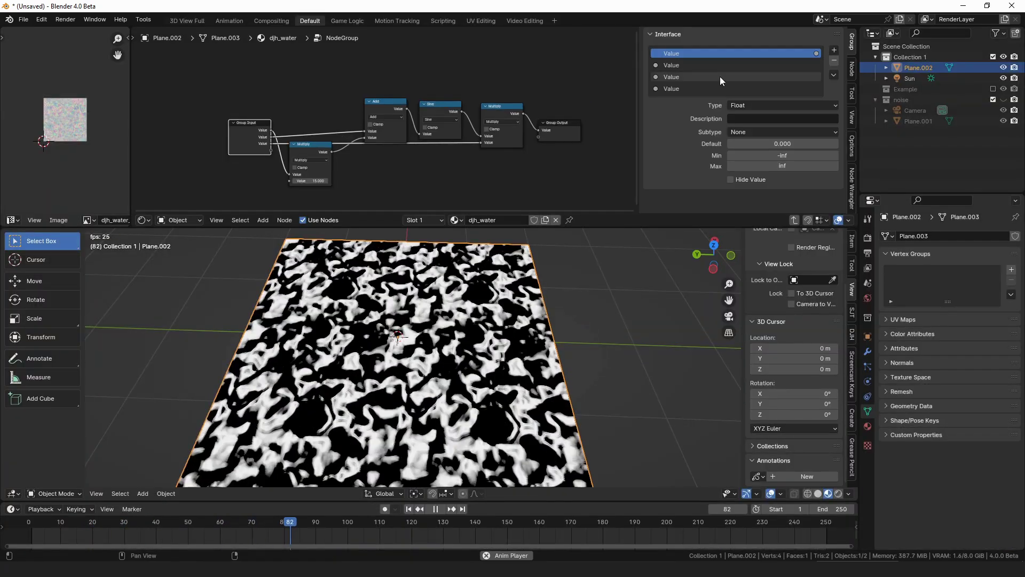
double_click(720, 76)
type("Frame")
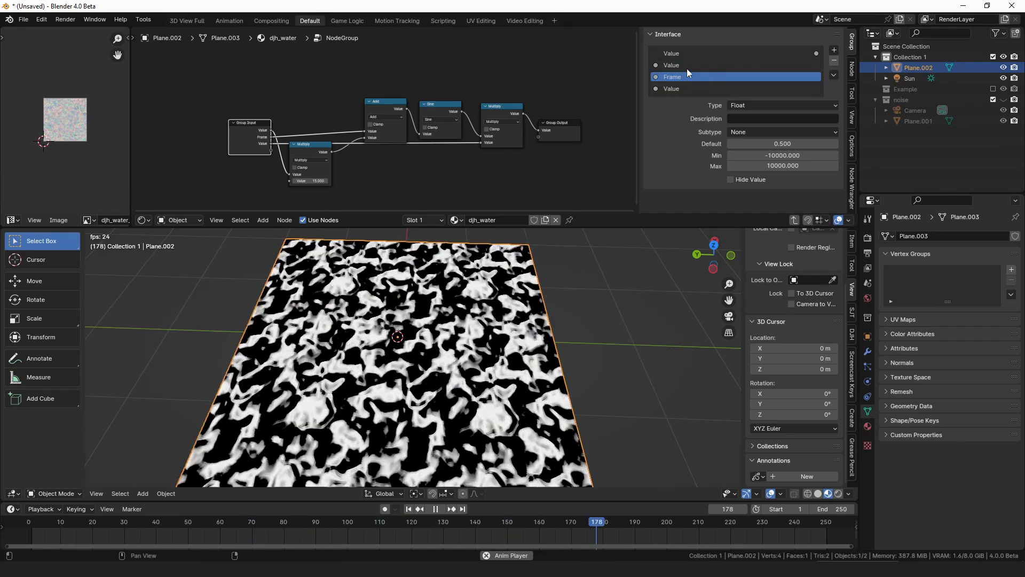
double_click(687, 67)
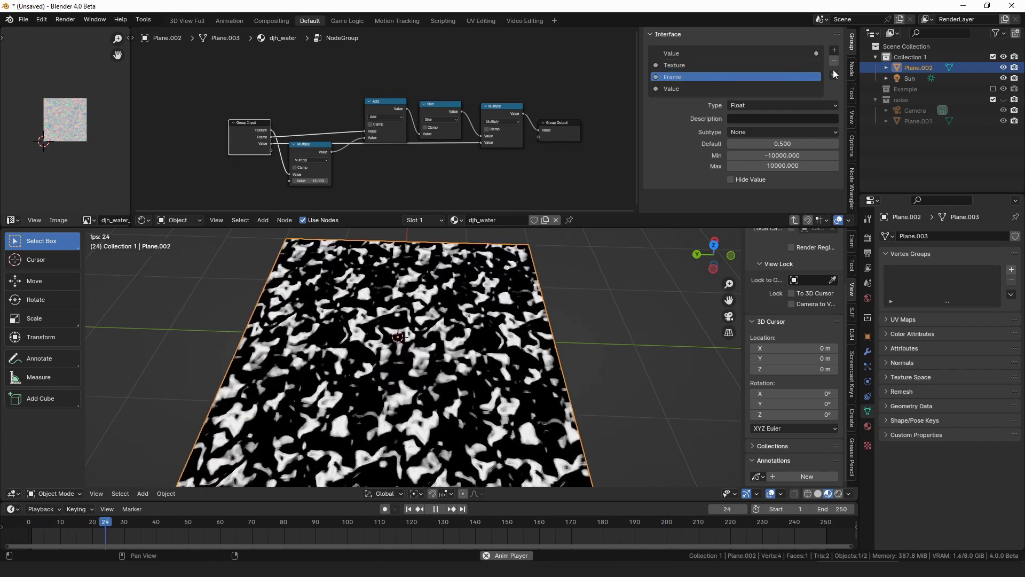
double_click(677, 87)
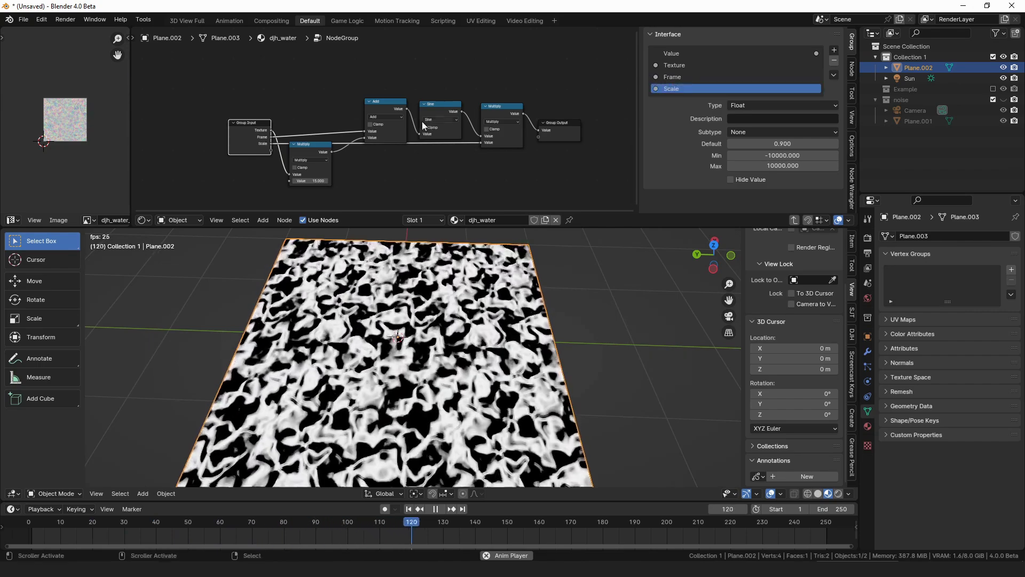
key("Tab")
Duplicate the sine-wave node group twice below the original with its input links kept, and set the first group's Scale to 1.
left_click_drag(386, 84, 386, 85)
middle_click_drag(404, 102, 425, 61)
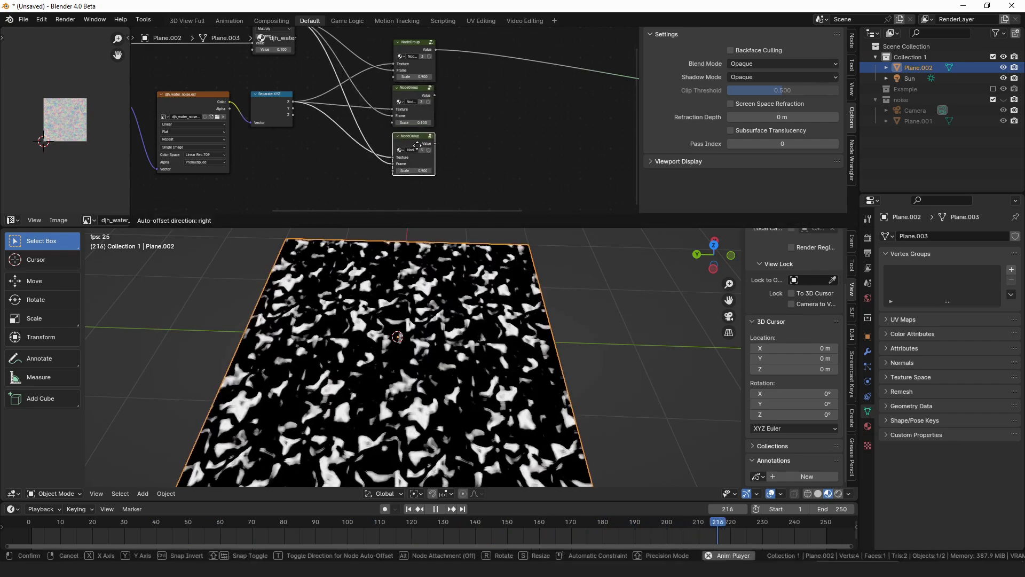
scroll(395, 115, "up", 2)
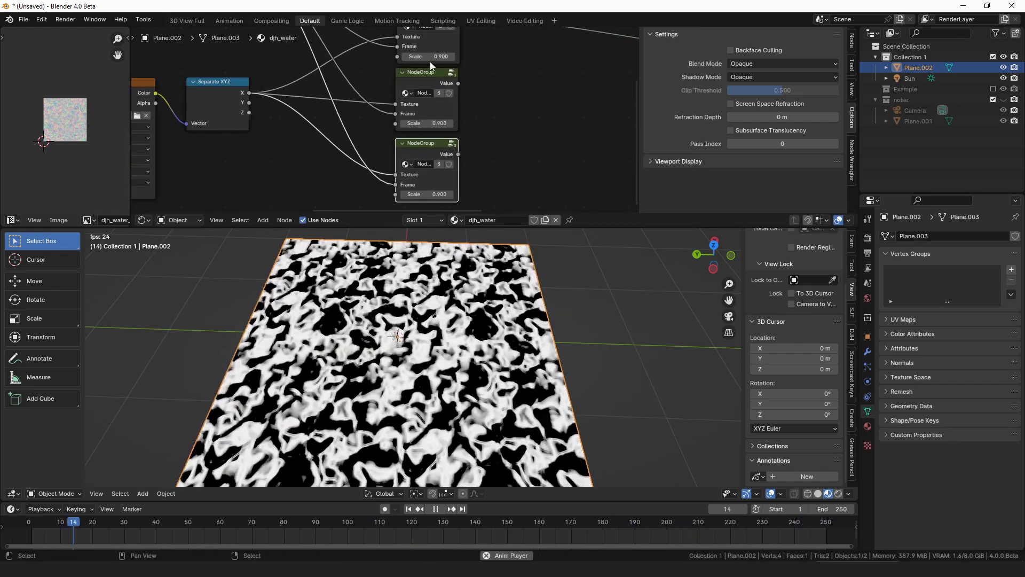
left_click(441, 57)
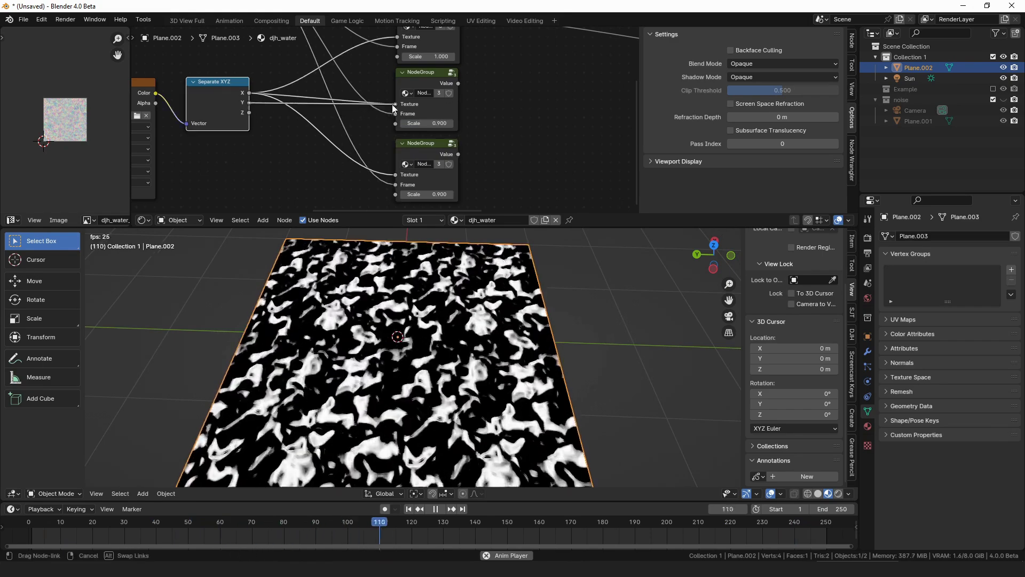
Connect Separate XYZ's Y output to the second node group's Texture input and Z to the third's.
left_click_drag(392, 107, 396, 113)
left_click_drag(395, 173, 396, 174)
middle_click_drag(427, 161, 408, 120)
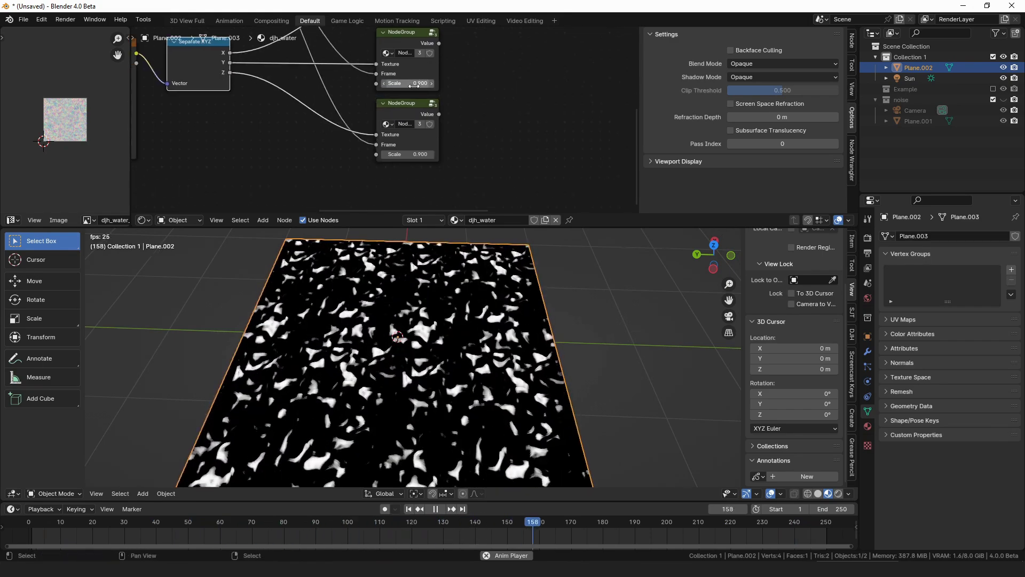
Set the Scale to 0.66 on the second node group and 0.333 on the third.
middle_click_drag(448, 69, 441, 128)
scroll(442, 128, "down", 2)
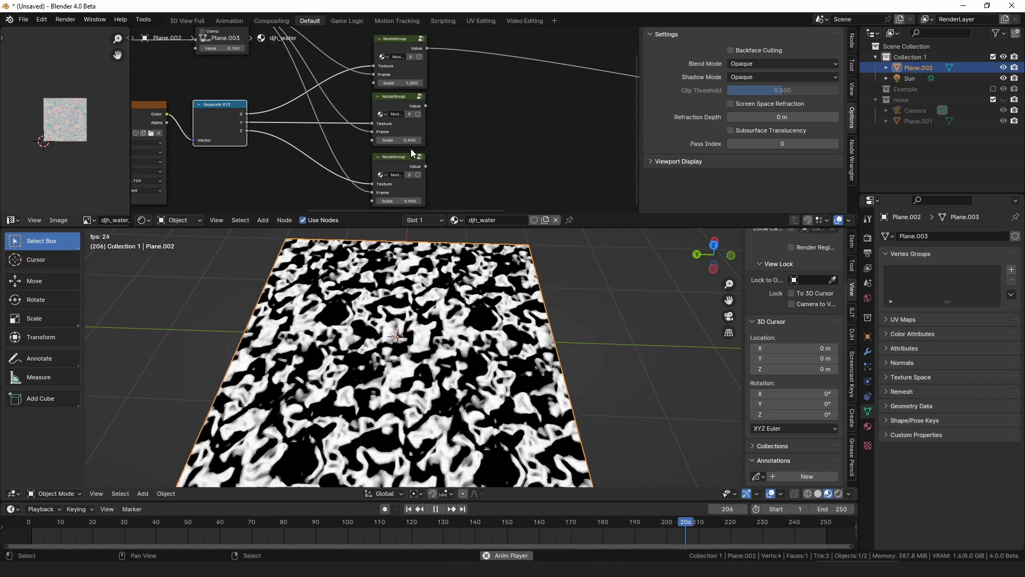
type(".66")
key("Return")
middle_click_drag(407, 162, 406, 129)
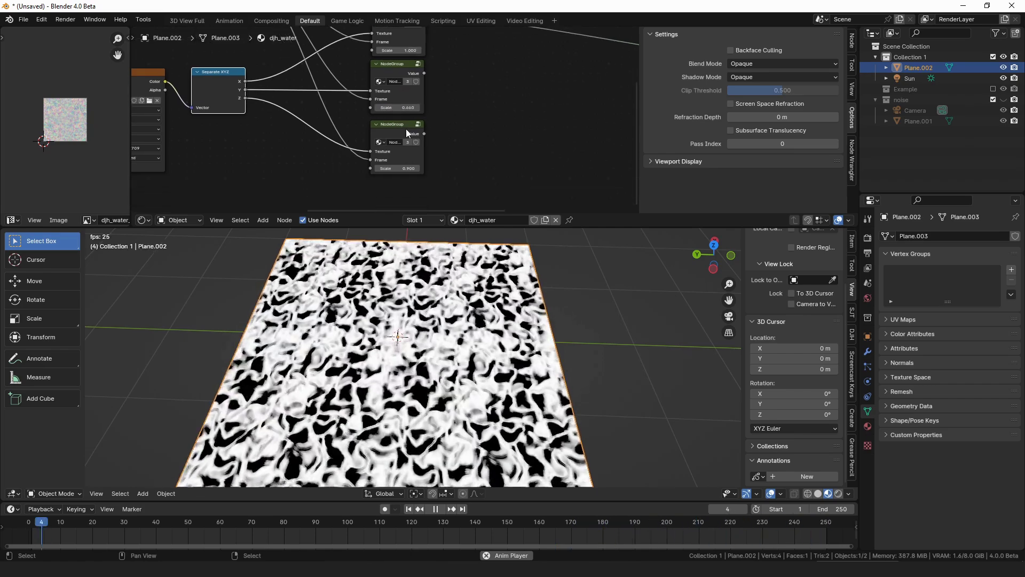
left_click(405, 166)
type(".333")
key("Return")
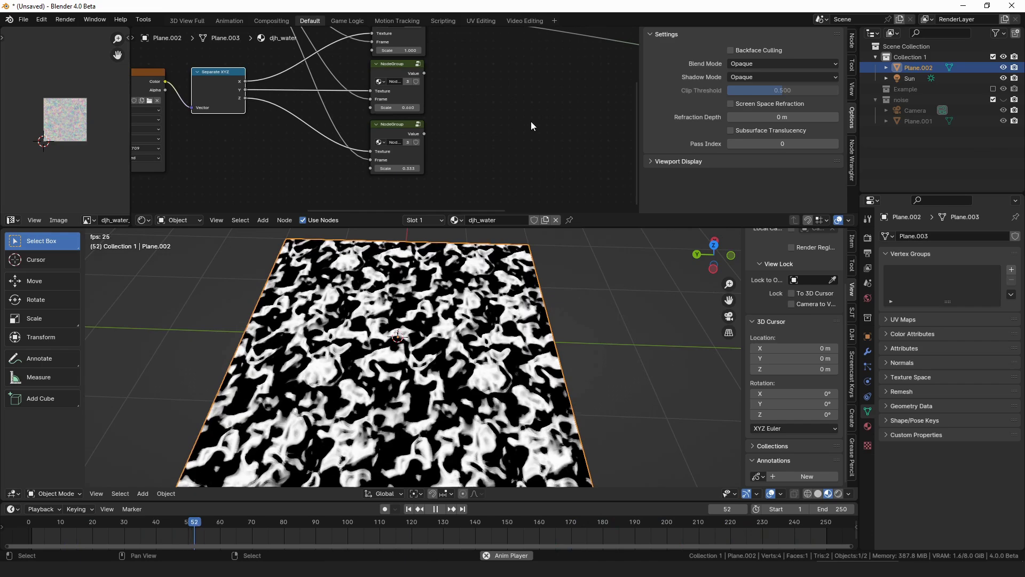
Create an Add math node that sums the values of the first and second node groups.
middle_click_drag(449, 67, 370, 100)
scroll(370, 100, "down", 2)
left_click_drag(351, 57, 447, 86)
type("ad")
key("Return")
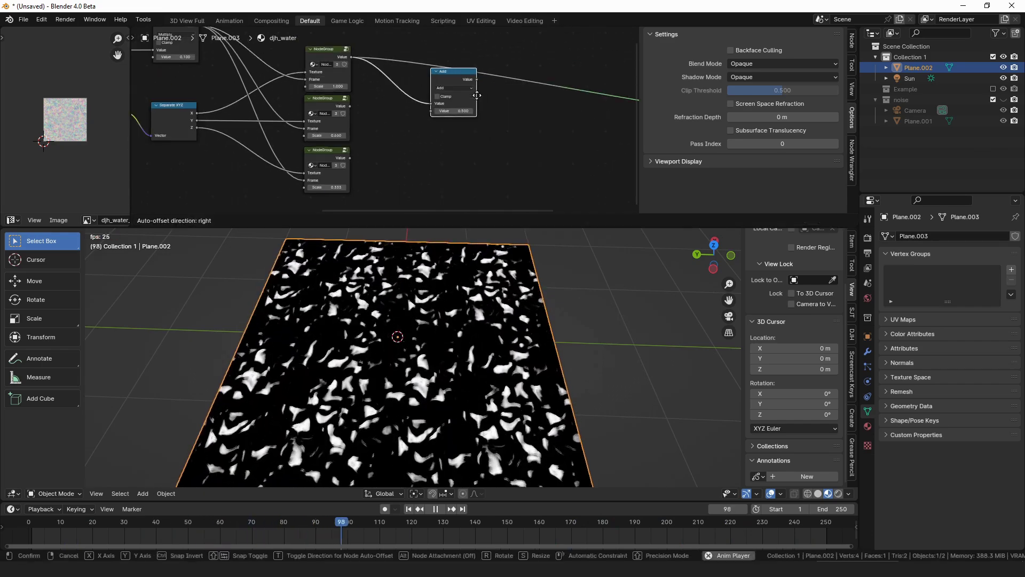
left_click(434, 80)
left_click_drag(350, 106, 496, 138)
Duplicate the Add node to sum its result with the third node group's value, and output the total to the Material Output's Surface.
key("shift+d")
left_click(518, 117)
left_click(452, 77)
left_click_drag(350, 157, 497, 145)
left_click(531, 114, "ctrl+shift")
middle_click_drag(531, 114, 415, 102)
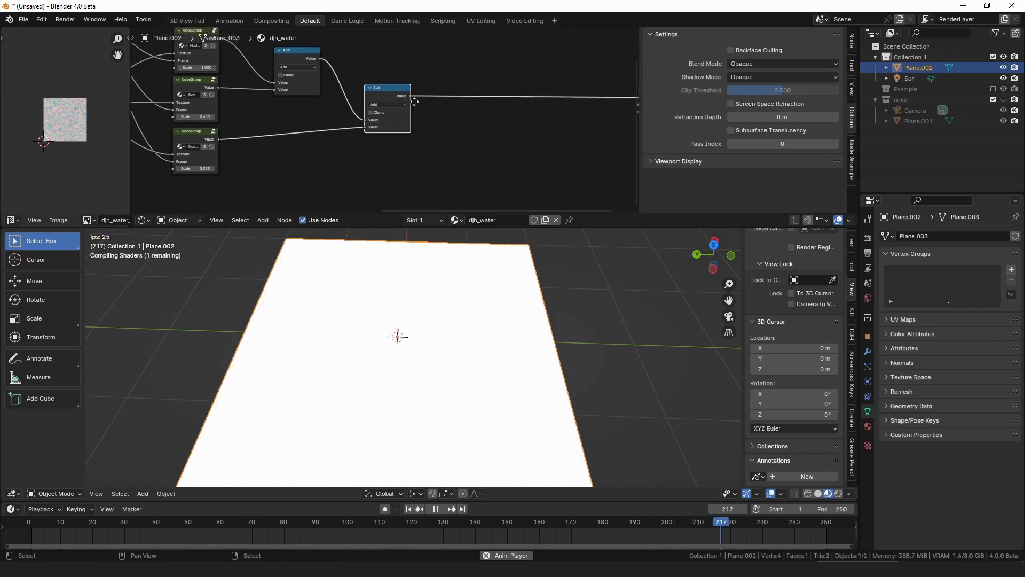
left_click(376, 88)
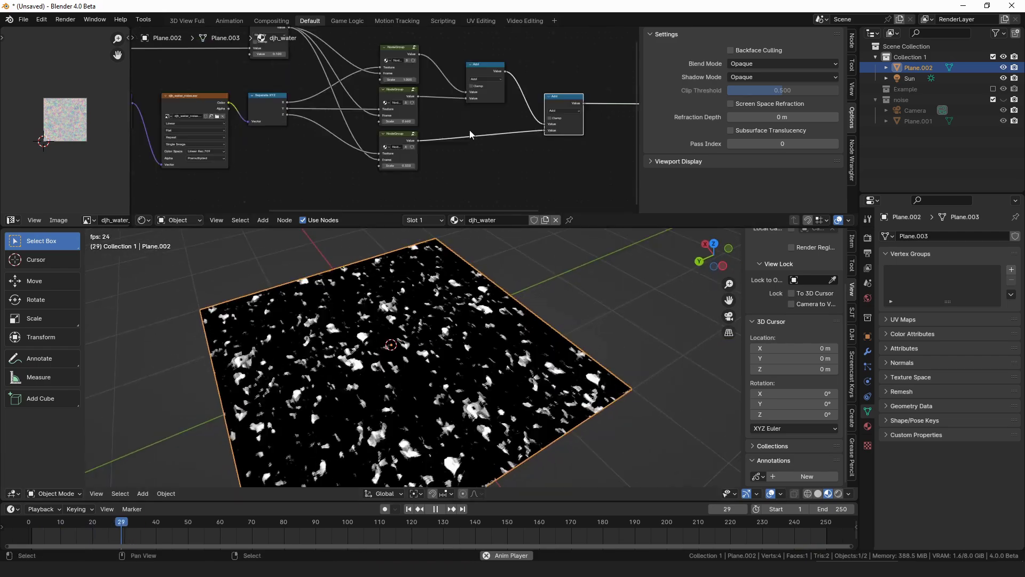
Inside the node group, insert a Multiply node with second value 1 between the Frame input and the Add node.
scroll(474, 378, "up", 6)
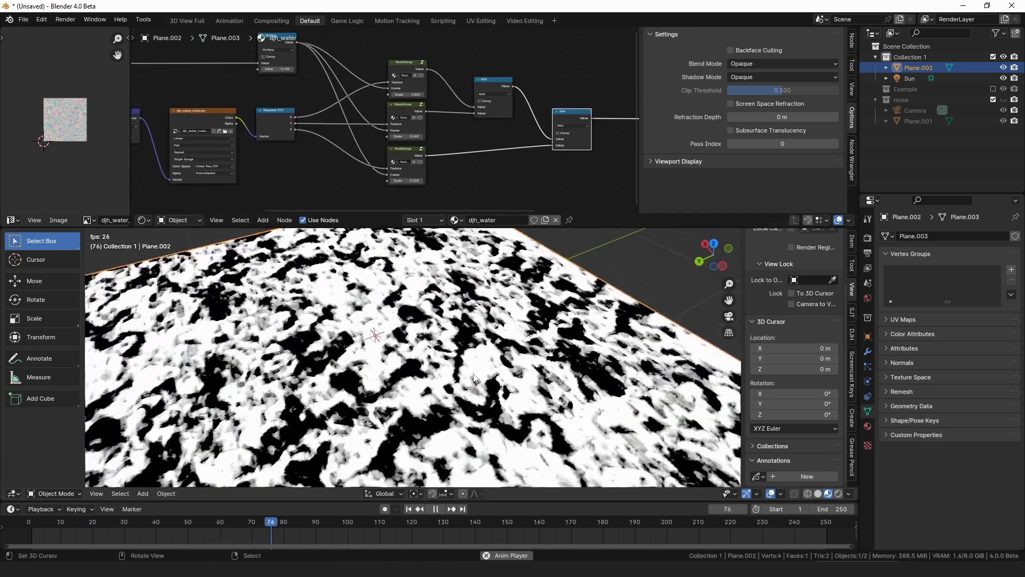
middle_click_drag(408, 64, 421, 75)
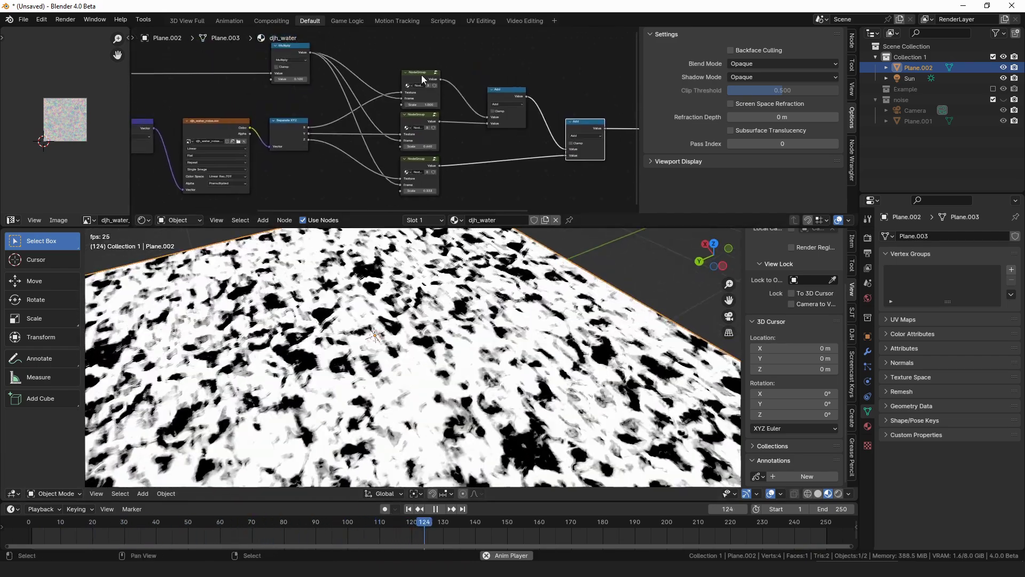
left_click_drag(415, 76, 414, 69)
key("Tab")
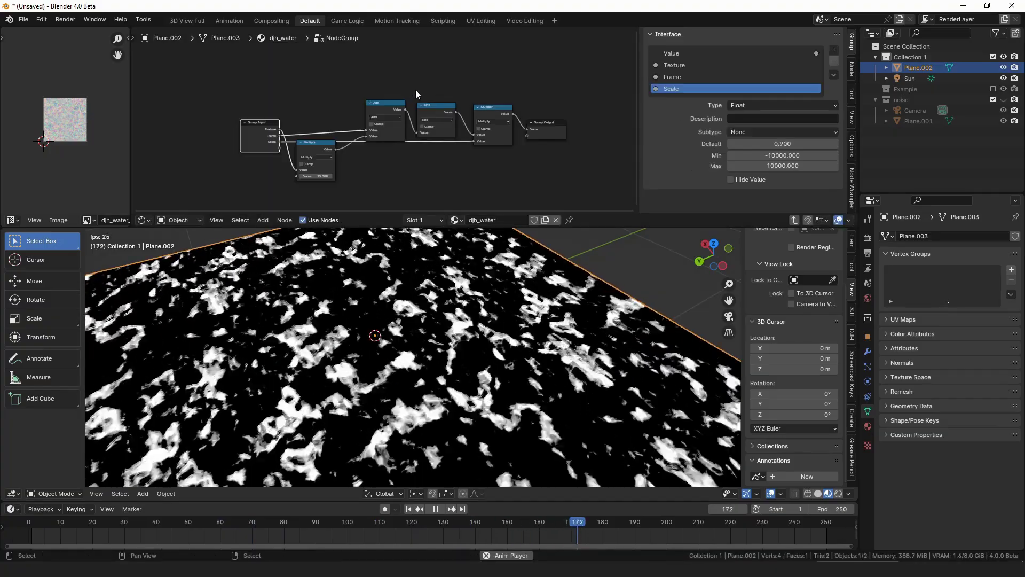
left_click_drag(379, 112, 411, 79)
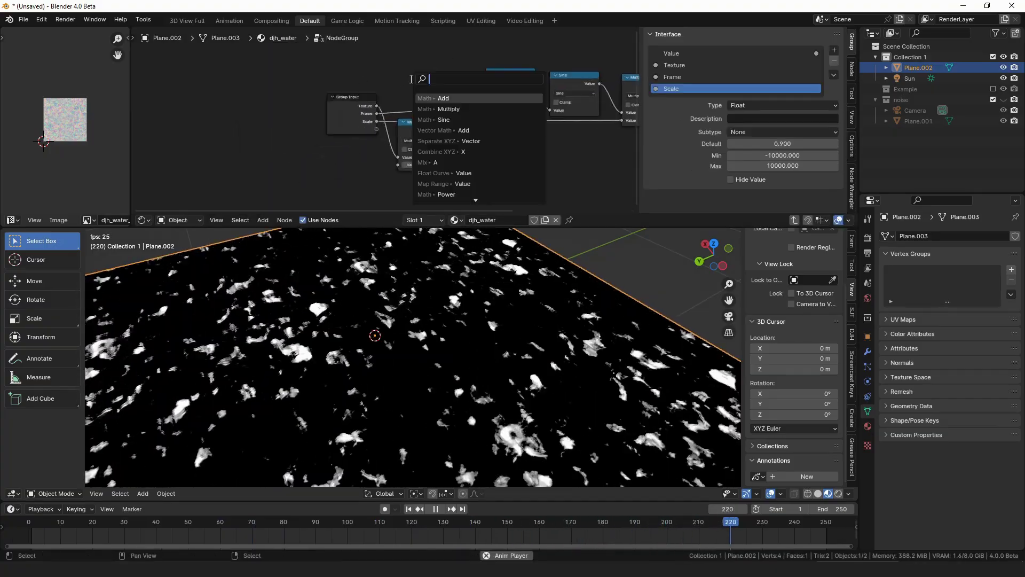
type("mul")
key("Return")
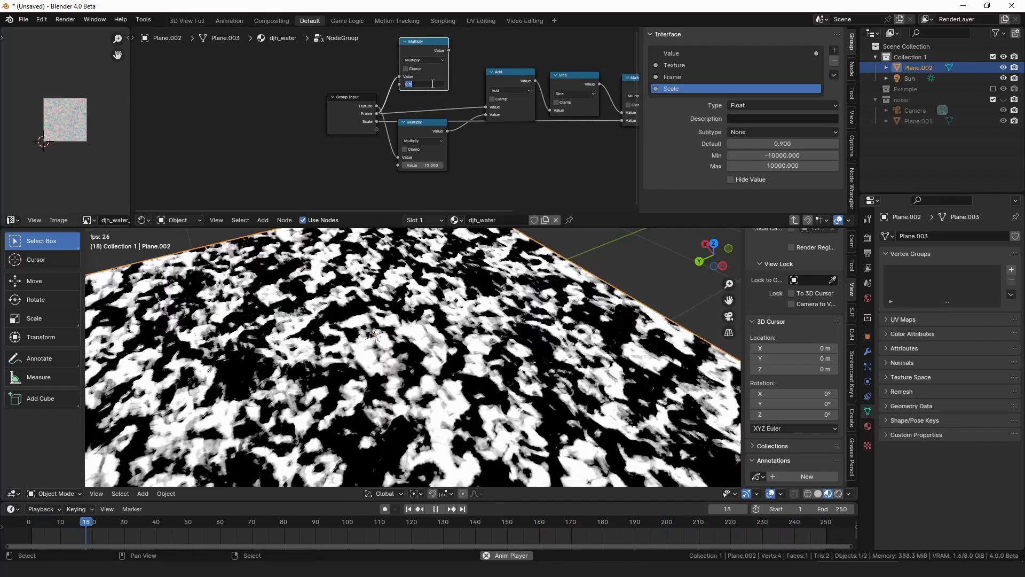
left_click_drag(449, 50, 485, 107)
Expose the new Multiply node's second value as a group input named TimeScale, and return to the main material tree.
left_click_drag(399, 84, 377, 129)
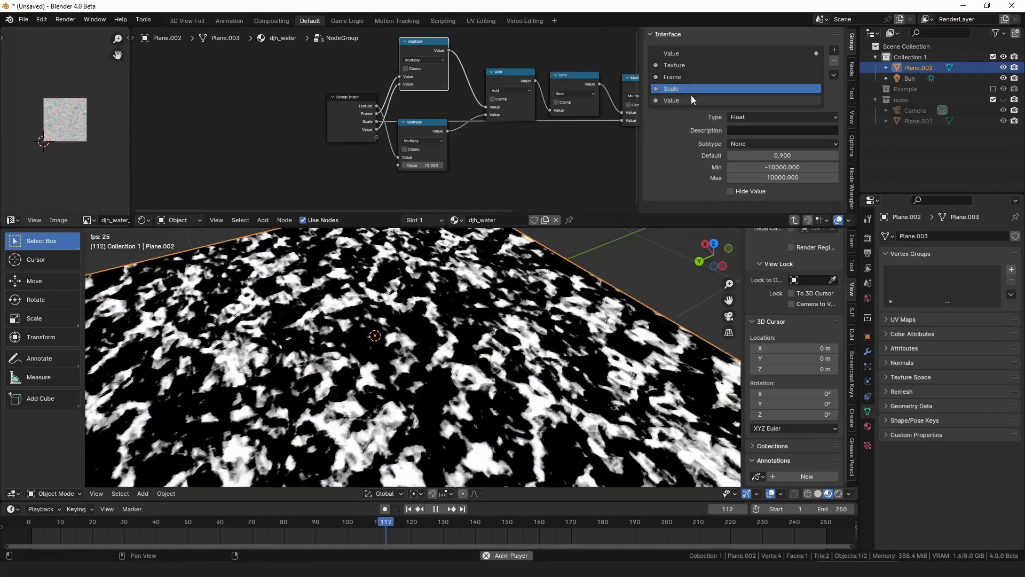
double_click(694, 101)
type("TimeScale")
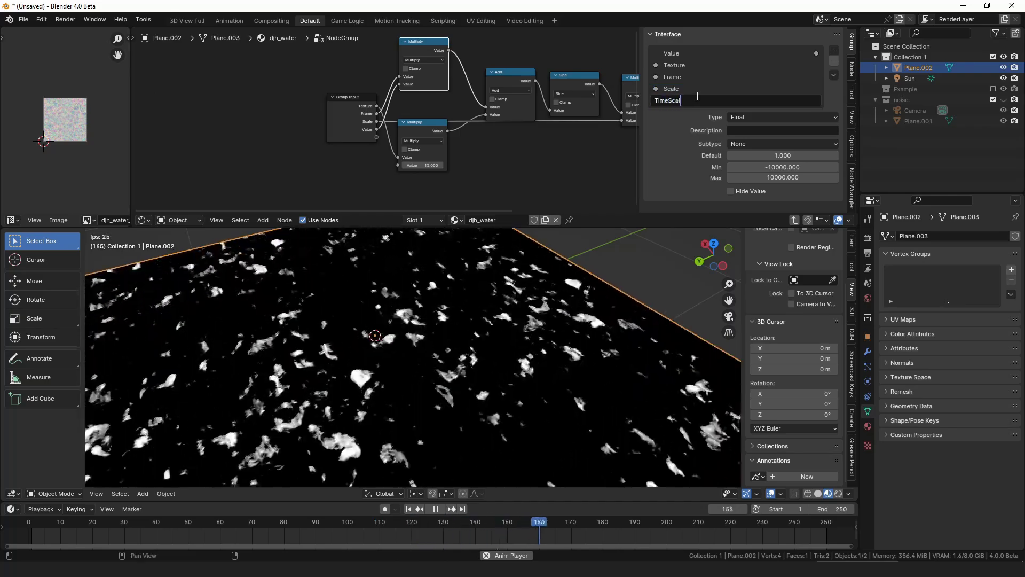
key("Return")
key("Tab")
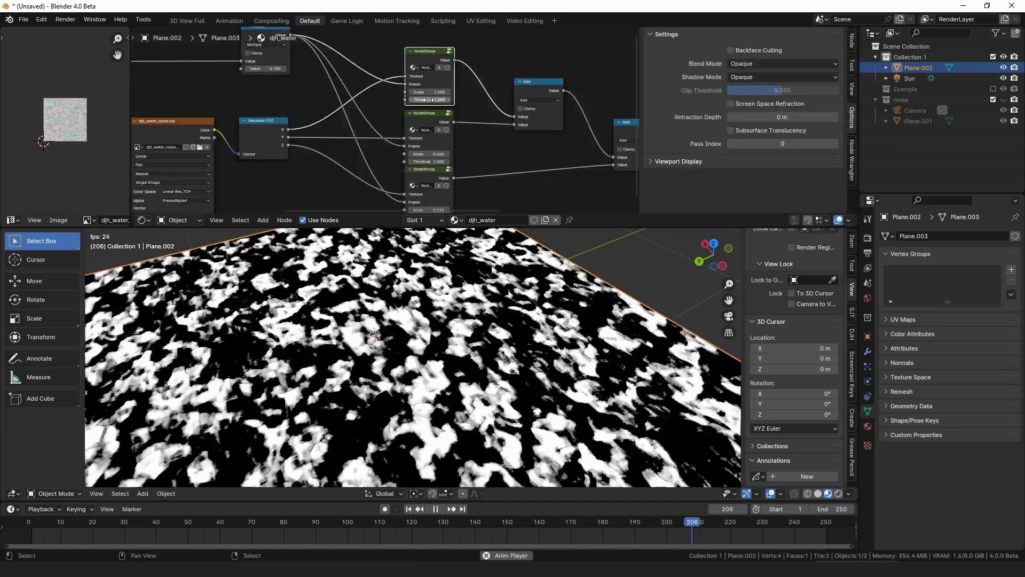
Set the second node group's TimeScale to 1.5 and raise the third node group's TimeScale.
middle_click_drag(435, 159, 439, 113)
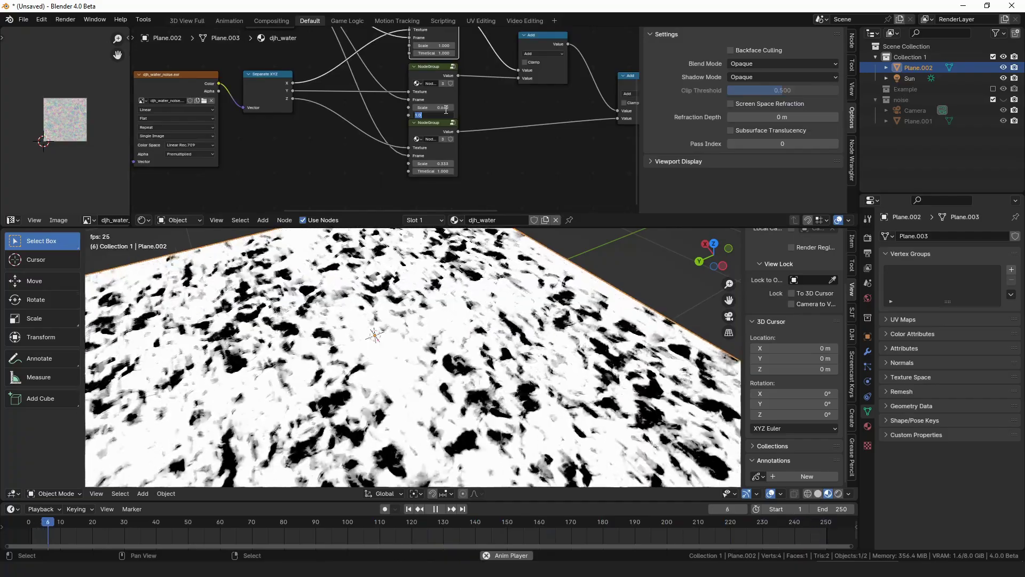
left_click(444, 115)
type("1.5")
key("Return")
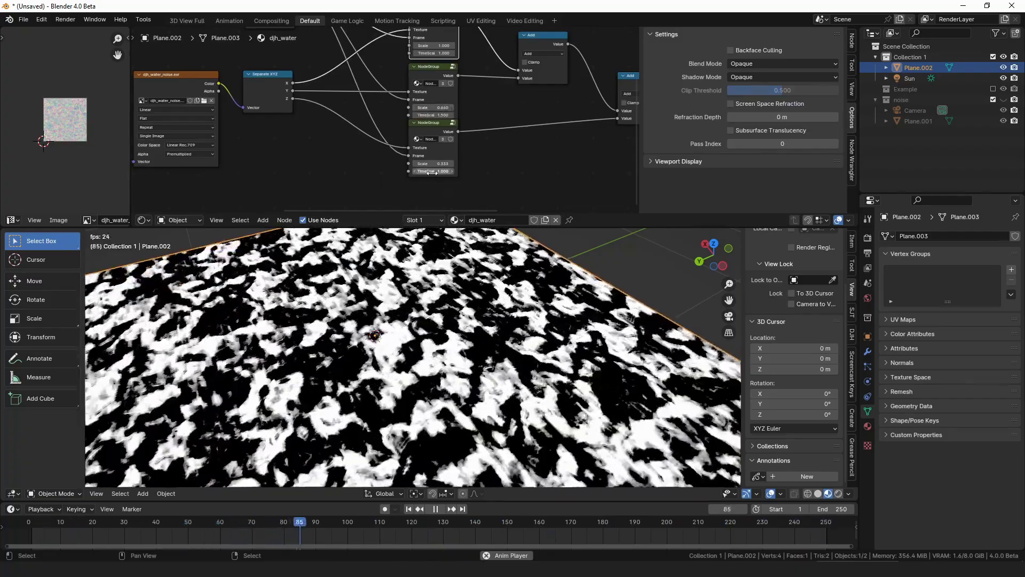
left_click(437, 170)
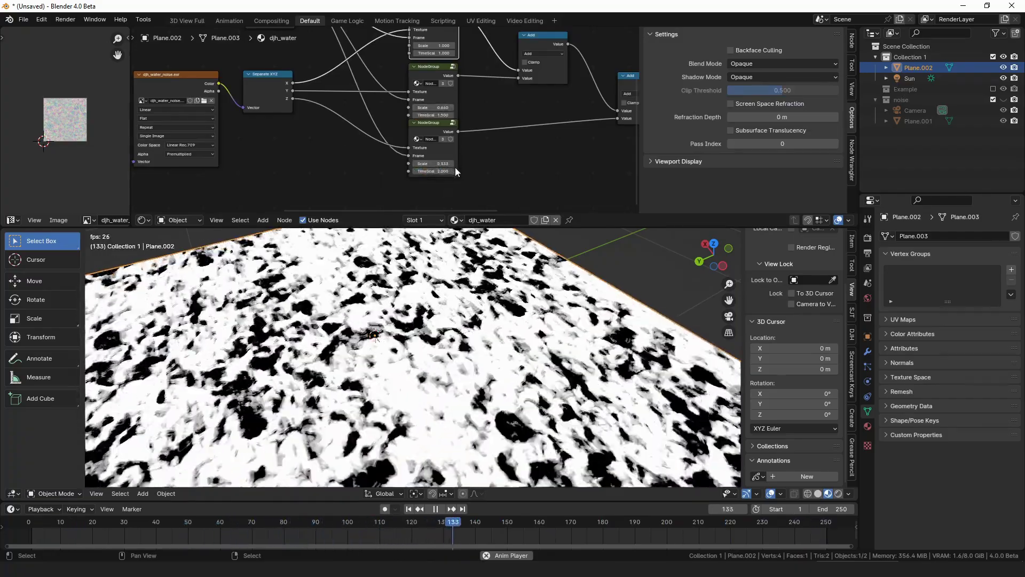
Lower the second value of the frame Multiply node and move the third node group down clear of the second.
middle_click_drag(455, 168, 581, 213)
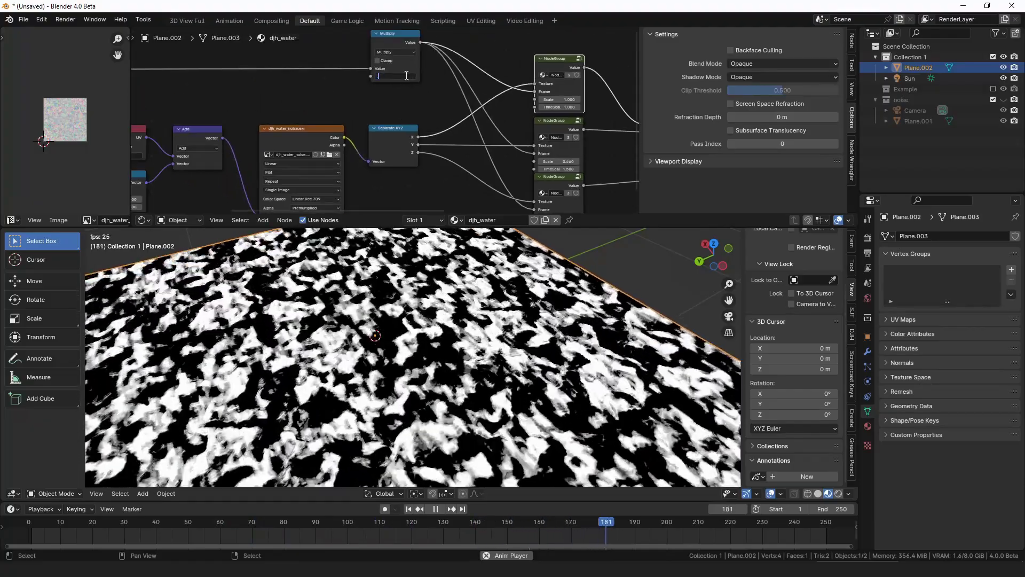
left_click_drag(395, 44, 395, 50)
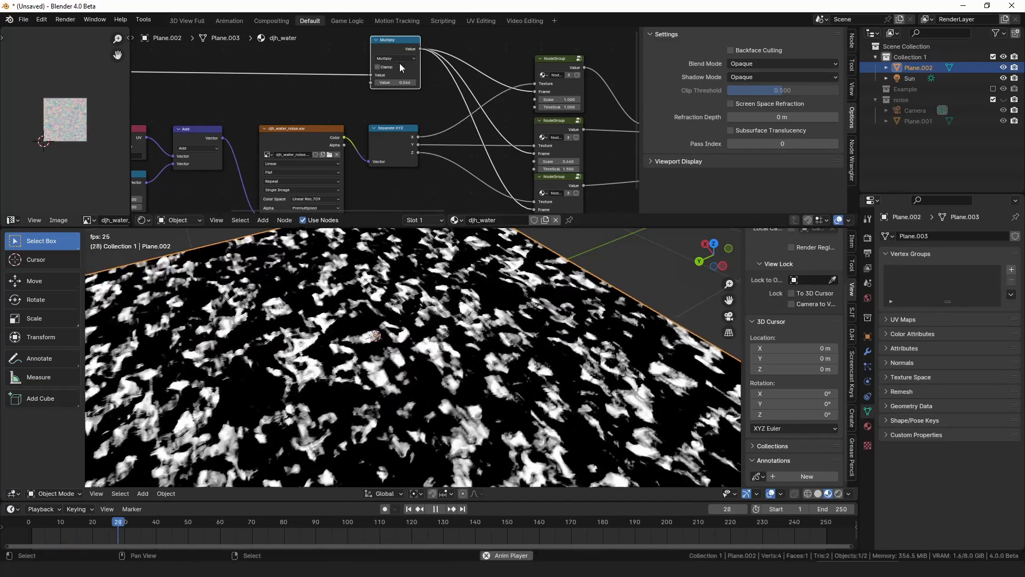
scroll(402, 78, "down", 9)
middle_click_drag(603, 112, 372, 101)
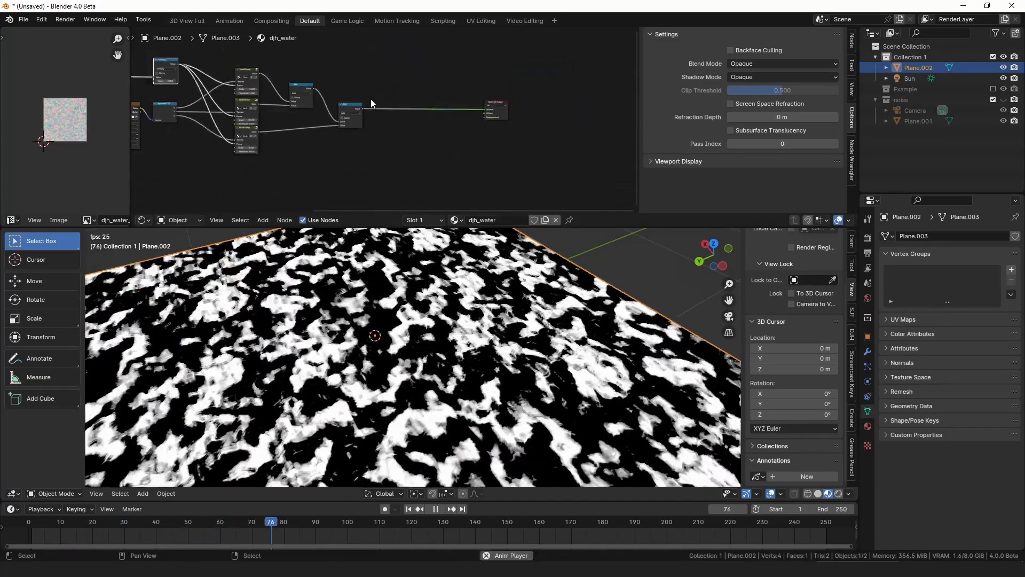
left_click_drag(247, 133, 246, 137)
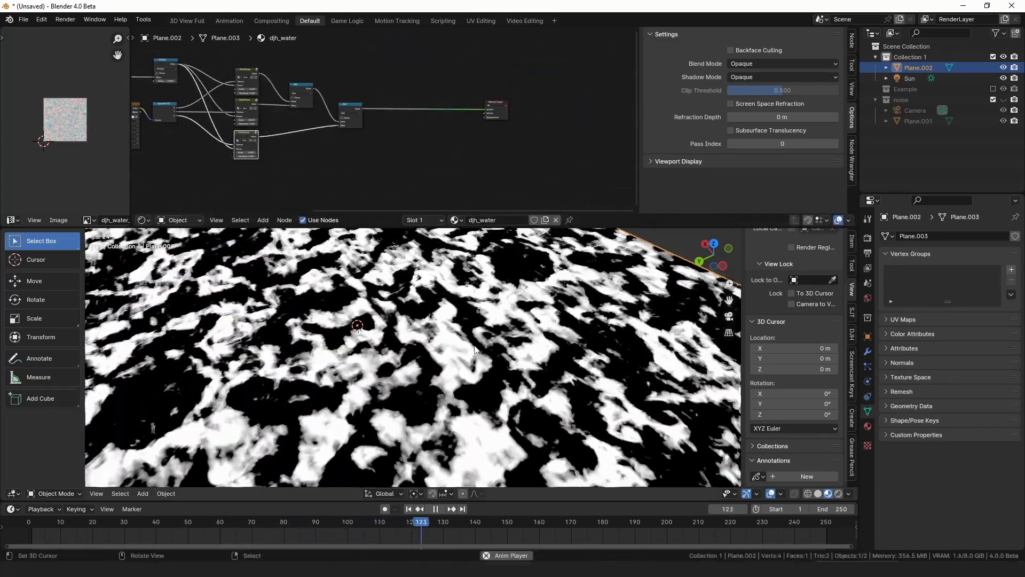
scroll(509, 338, "down", 5)
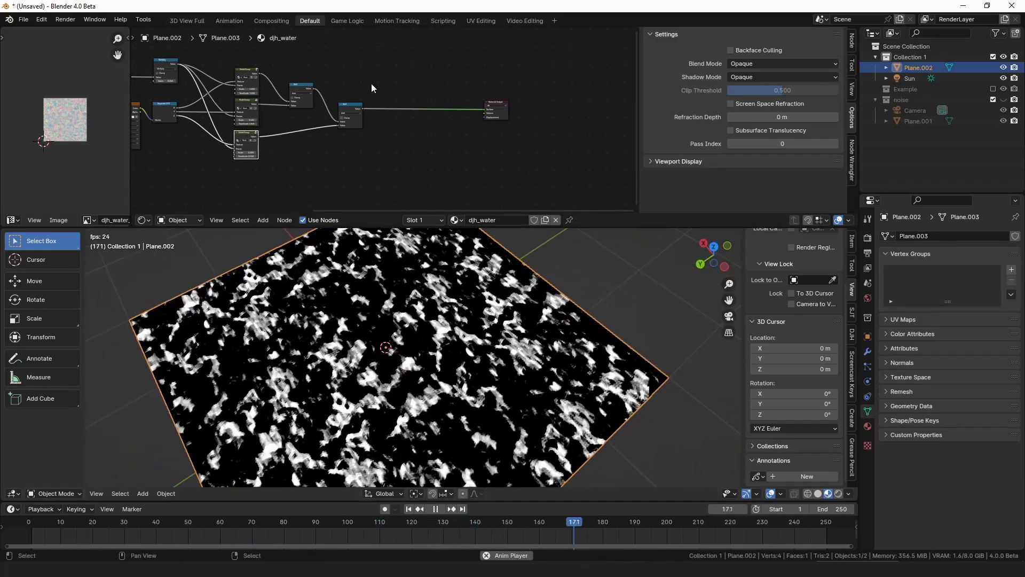
Add a Bump node with the final Add value as its Height, and output its Normal to the Material Output's Surface.
left_click_drag(366, 110, 433, 131)
type("bump")
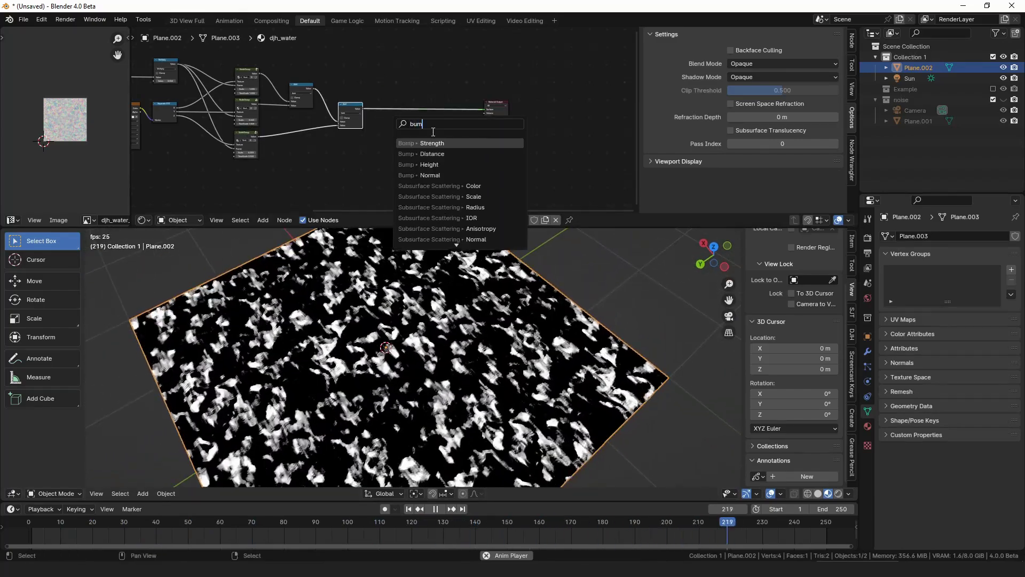
key("Return")
left_click(429, 121)
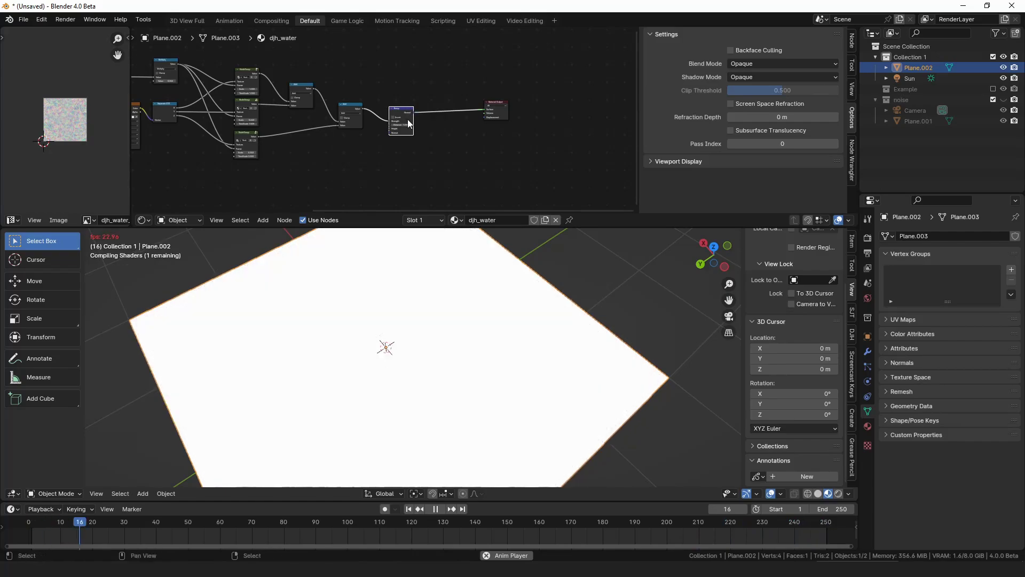
left_click_drag(391, 124, 397, 99)
Set the Bump node's Strength to 0.25 and move the Material Output node farther away from it.
scroll(399, 119, "up", 4)
left_click(407, 117)
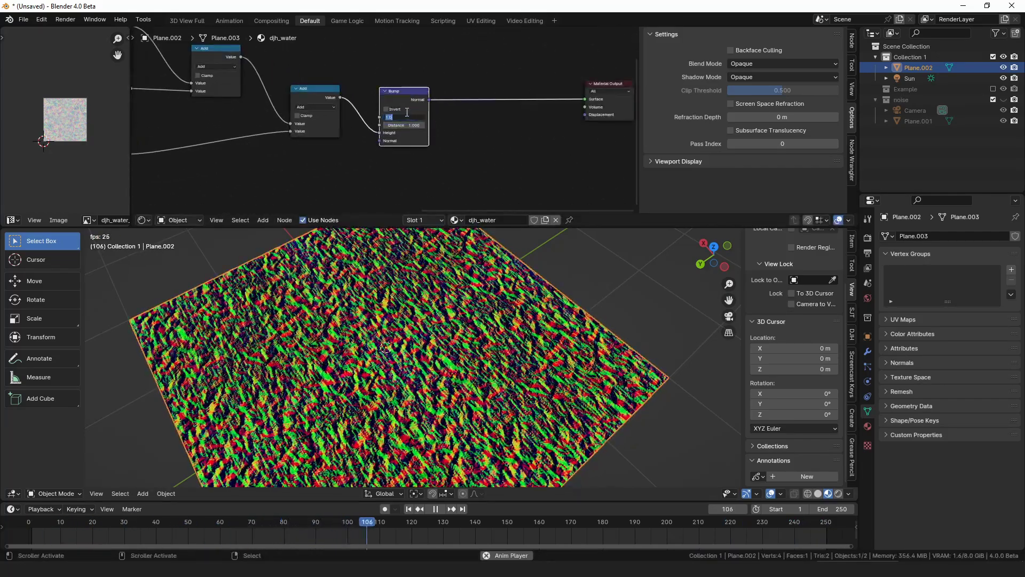
type("0.25")
key("Return")
left_click_drag(406, 96, 416, 93)
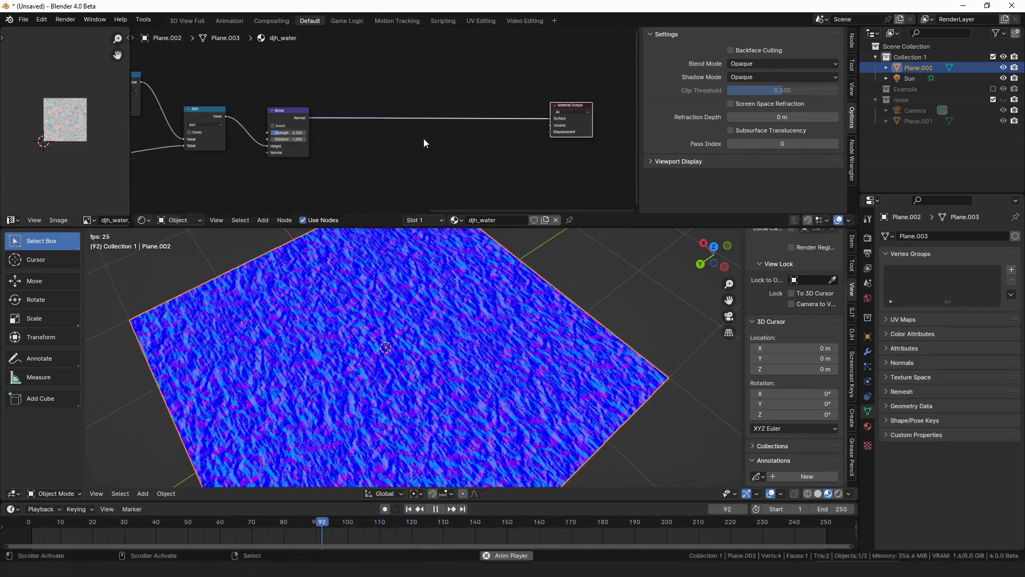
scroll(416, 155, "up", 2)
middle_click_drag(443, 283, 496, 251)
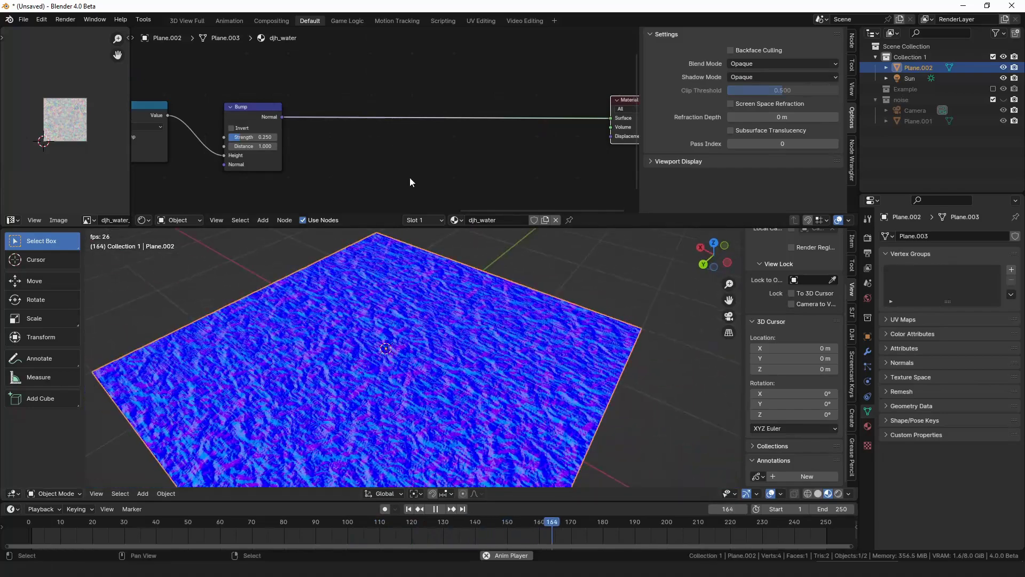
left_click_drag(168, 115, 429, 137)
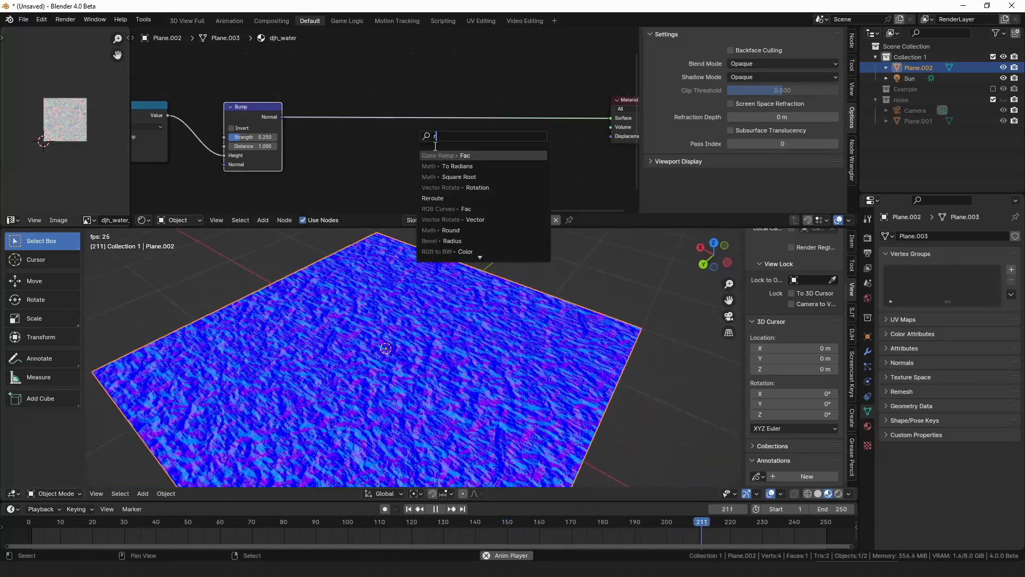
type("rfr")
key("BackSpace")
key("BackSpace")
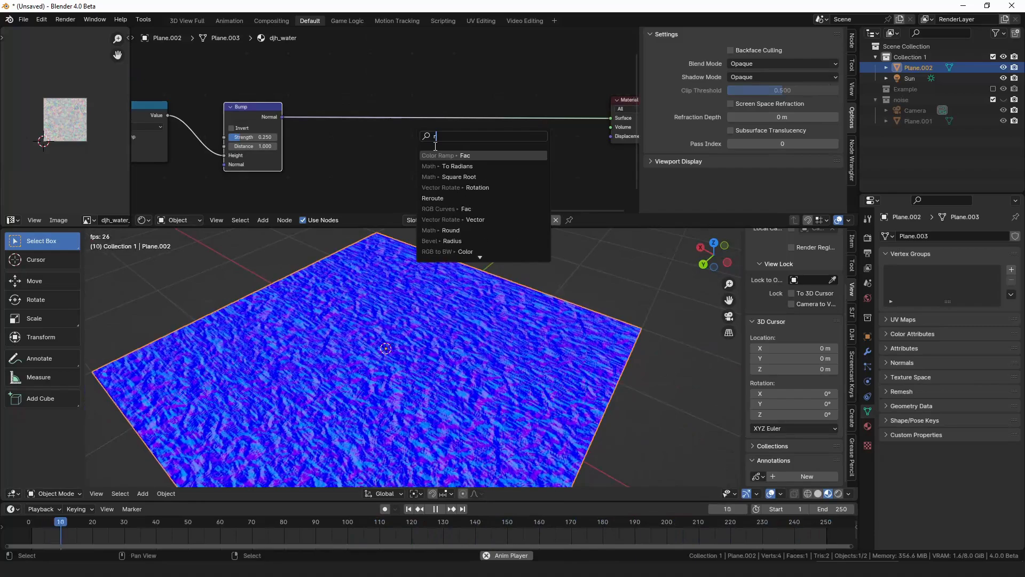
type("efr")
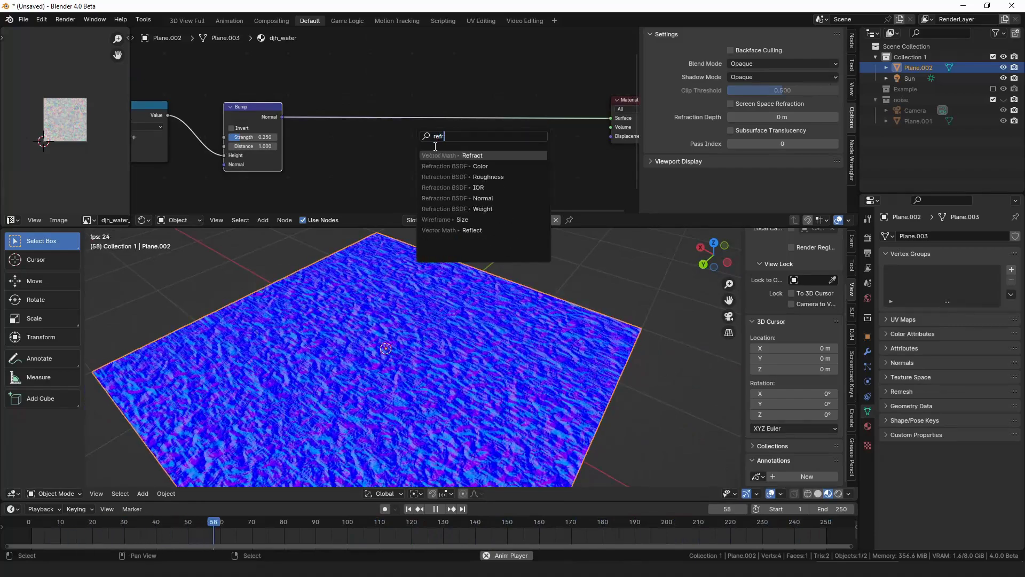
key("Return")
left_click(453, 73)
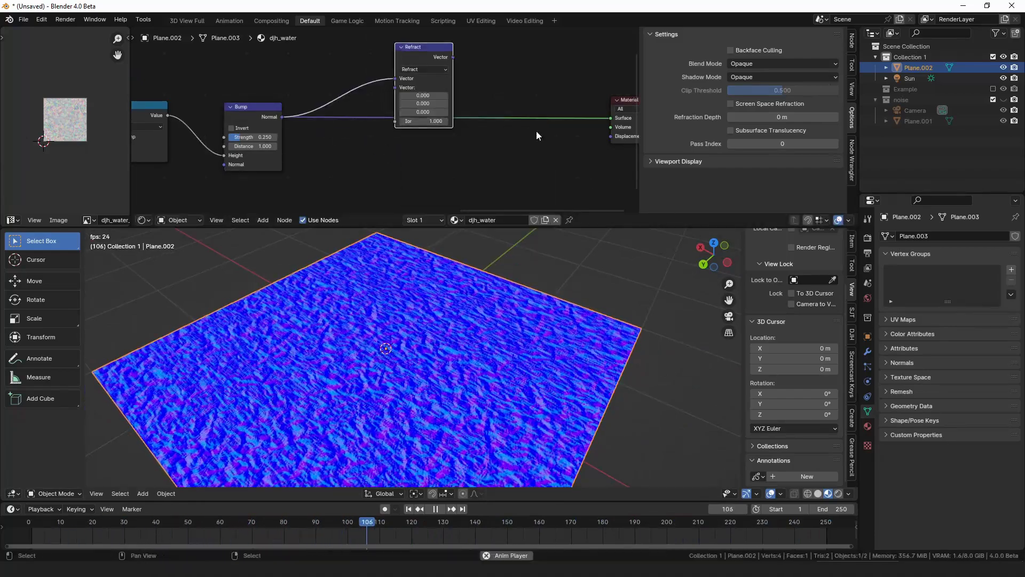
left_click(433, 53, "ctrl+shift")
left_click_drag(425, 53, 422, 52)
key("ctrl+x")
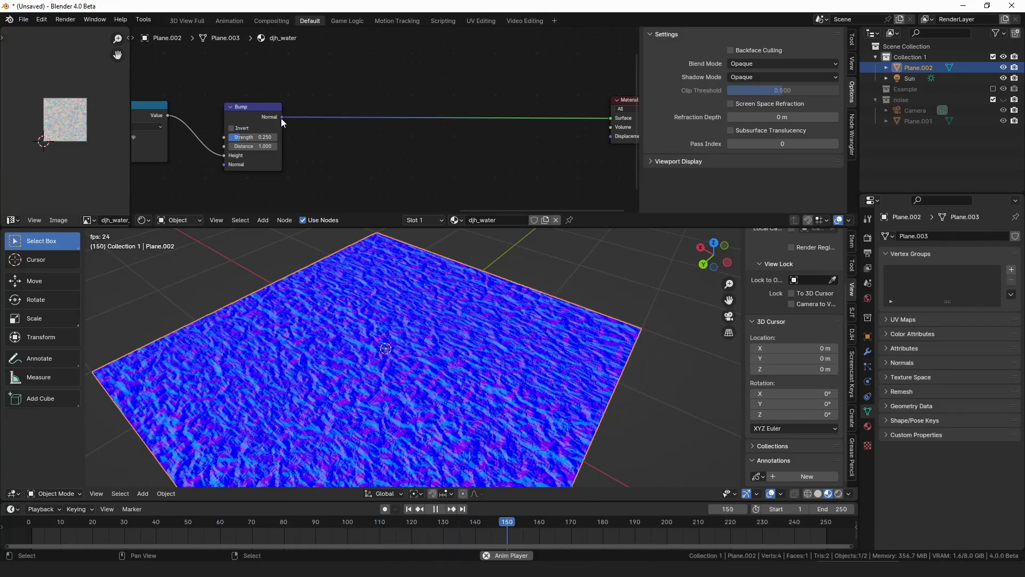
Add a Refraction BSDF with the Bump output as its Normal, and move it up above the existing link.
left_click_drag(281, 117, 439, 92)
type("refra")
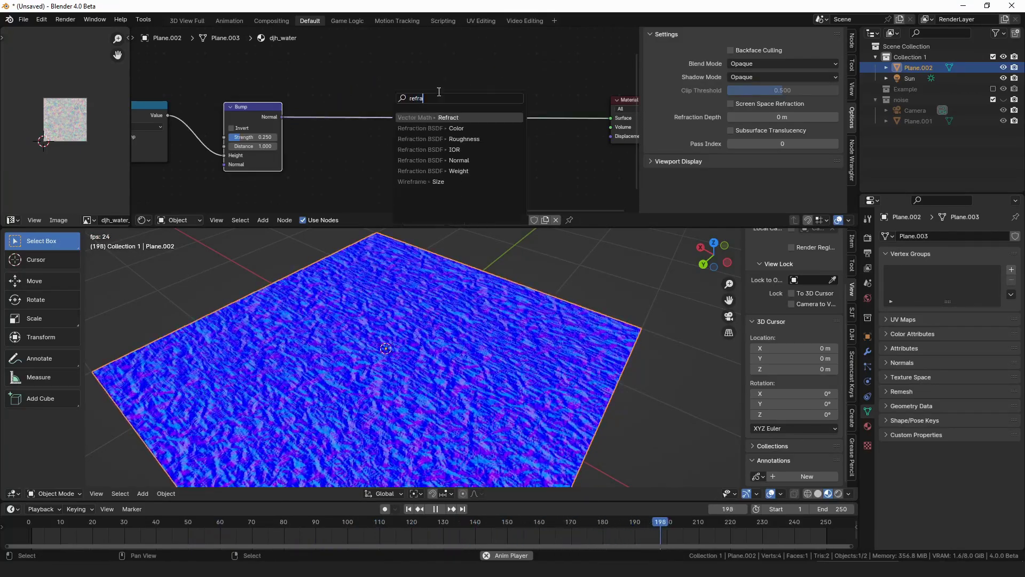
key("Down")
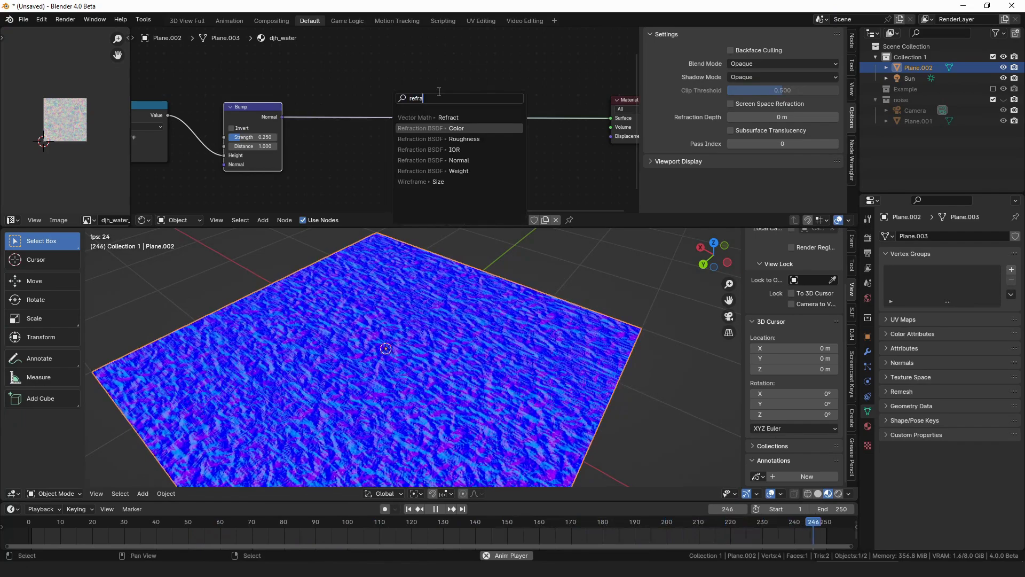
type("fra")
key("Return")
left_click(460, 62)
left_click_drag(421, 86, 401, 91)
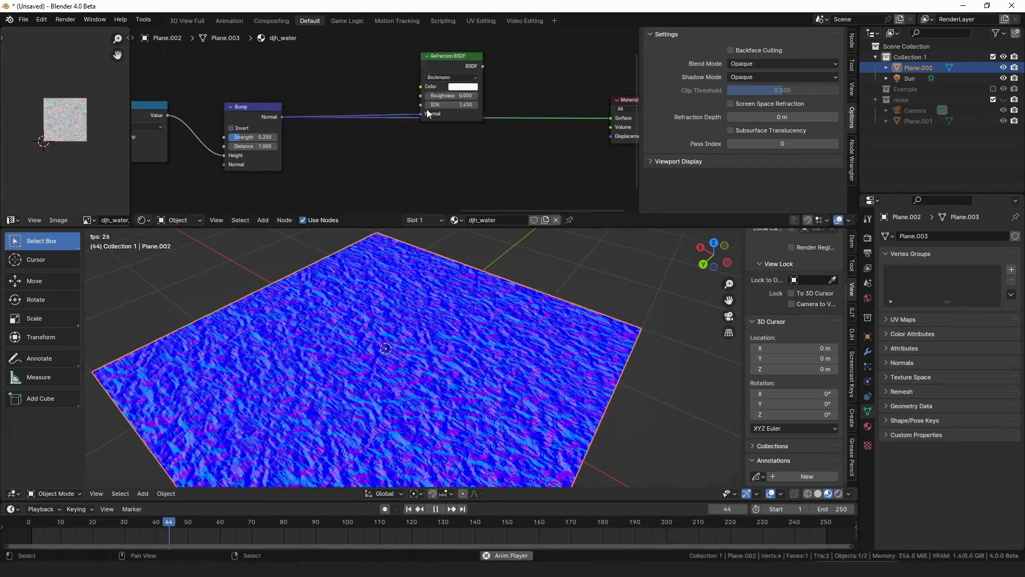
left_click_drag(462, 60, 443, 24)
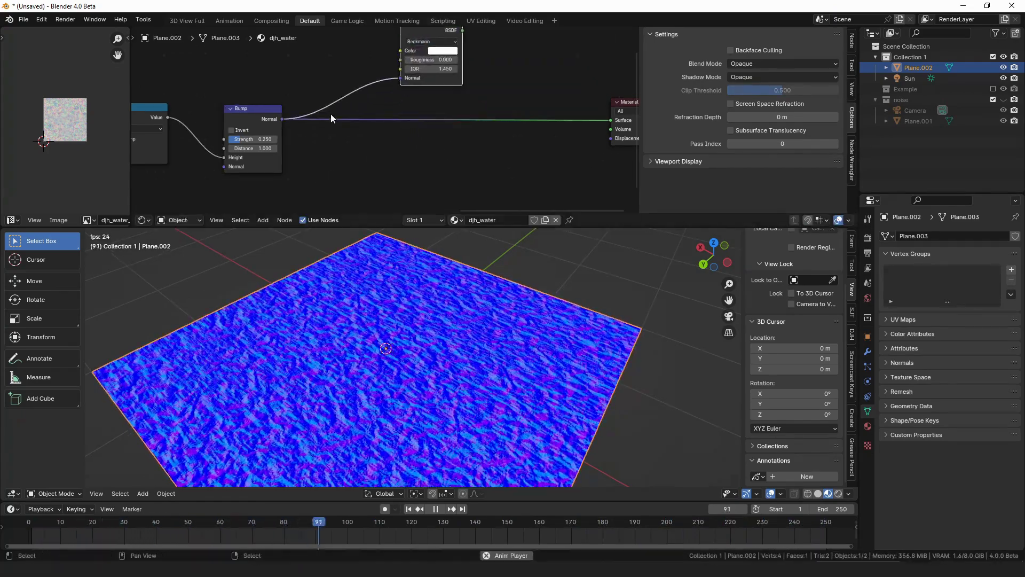
Add a Glossy BSDF below the Refraction BSDF, with the Bump output as its Normal.
left_click_drag(283, 119, 417, 163)
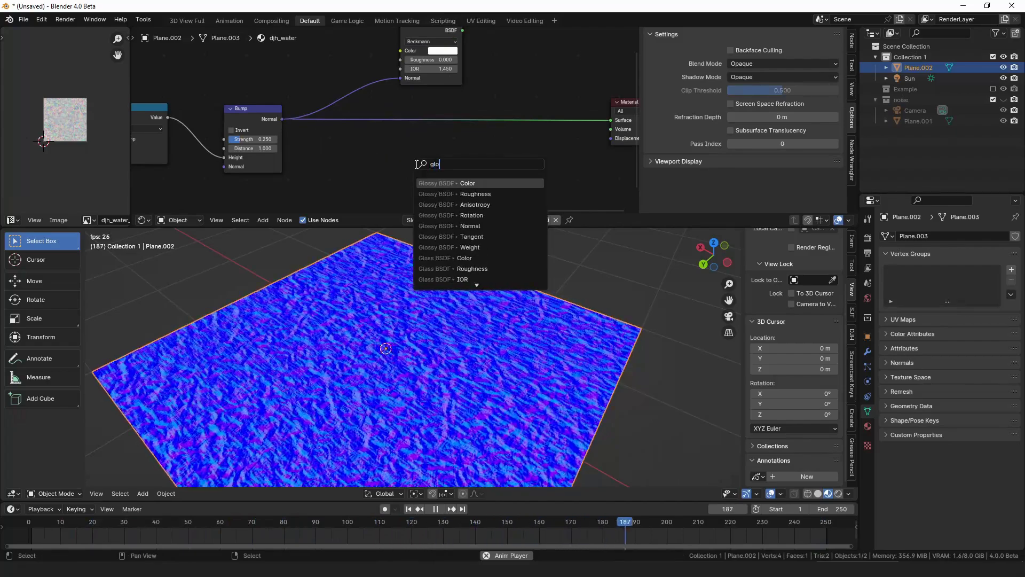
key("Down")
key("Down")
key("Return")
left_click(408, 109)
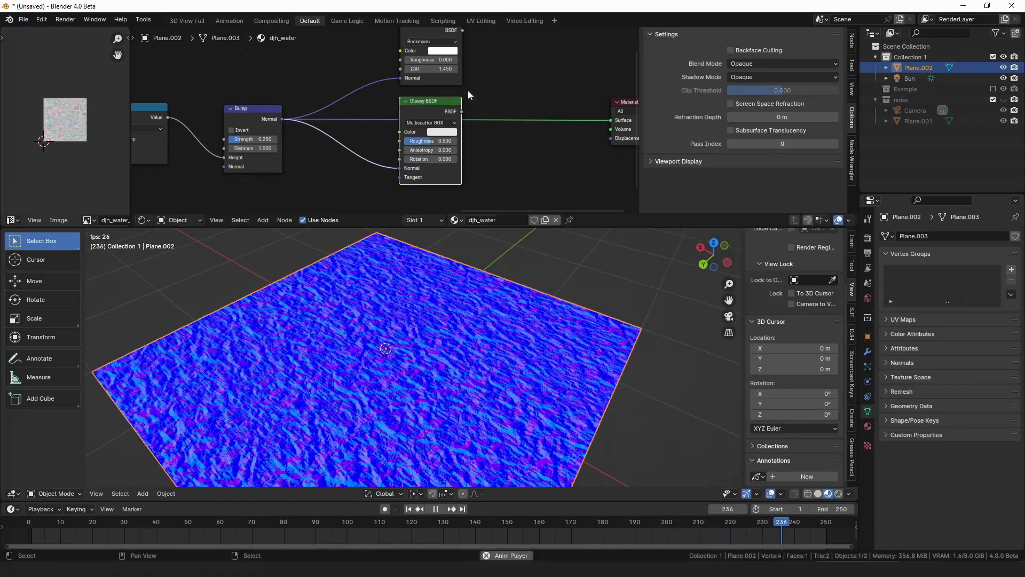
Combine the Refraction and Glossy BSDFs in an Add Shader and output it to the Material Output's Surface.
middle_click_drag(468, 91, 409, 117)
left_click_drag(404, 56, 470, 62)
type("add")
key("Return")
left_click(470, 64)
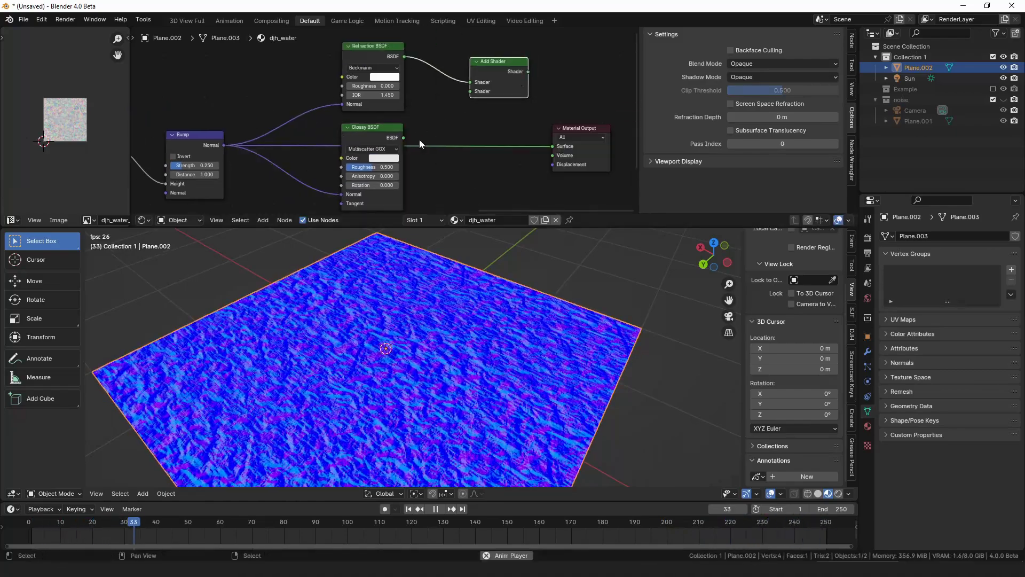
left_click_drag(528, 72, 552, 146)
middle_click_drag(586, 128, 456, 126)
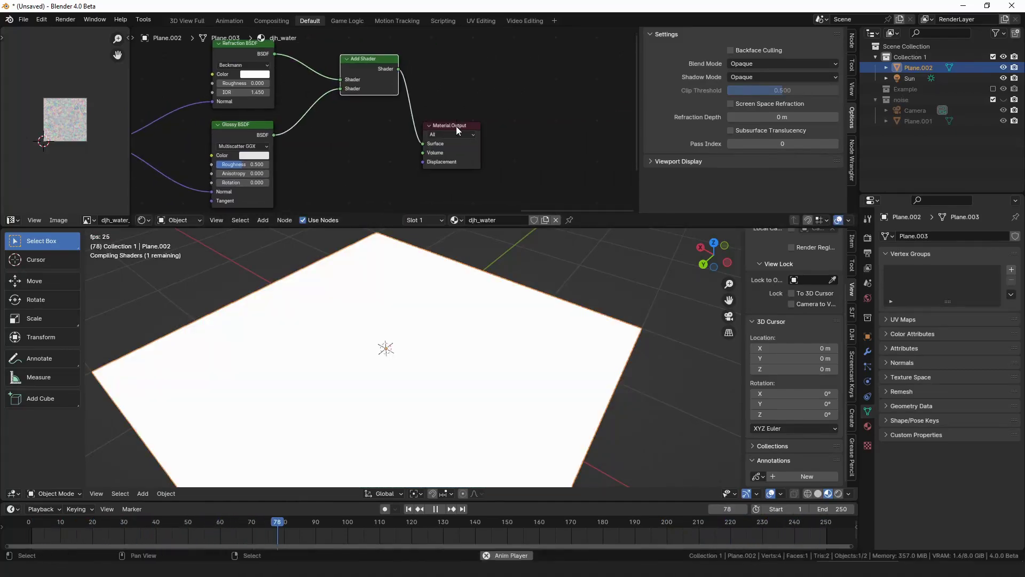
Turn off Scene World in the viewport shading so the HDRI environment lights the plane.
left_click(849, 494)
left_click(788, 289)
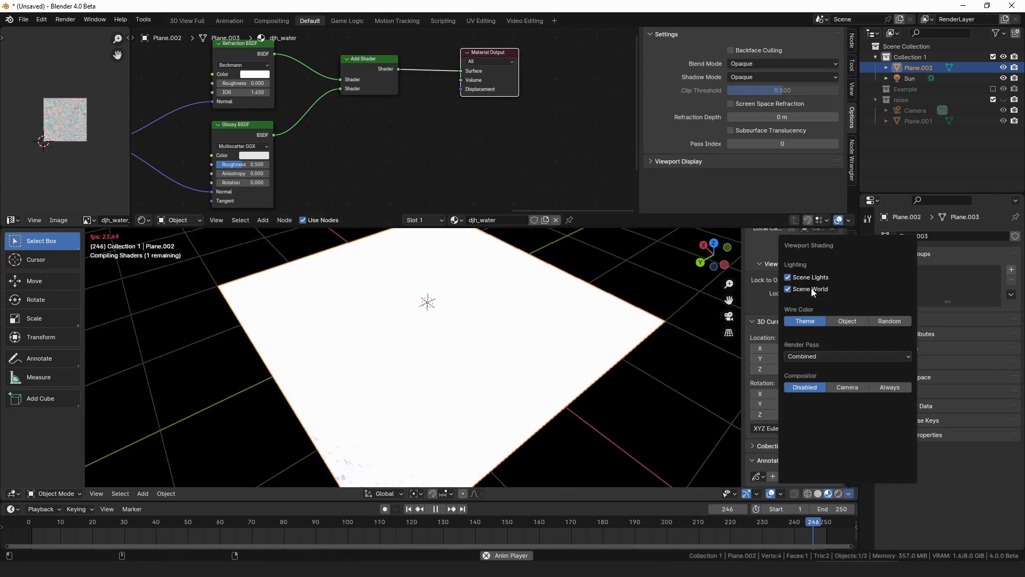
scroll(536, 354, "down", 2)
middle_click_drag(536, 355, 500, 326)
scroll(476, 329, "up", 4)
Insert a Math Multiply node between the final Add node and the Bump Height, and lower its second value.
middle_click_drag(334, 79, 442, 92)
scroll(442, 92, "down", 3)
middle_click_drag(229, 166, 358, 125)
left_click(271, 101)
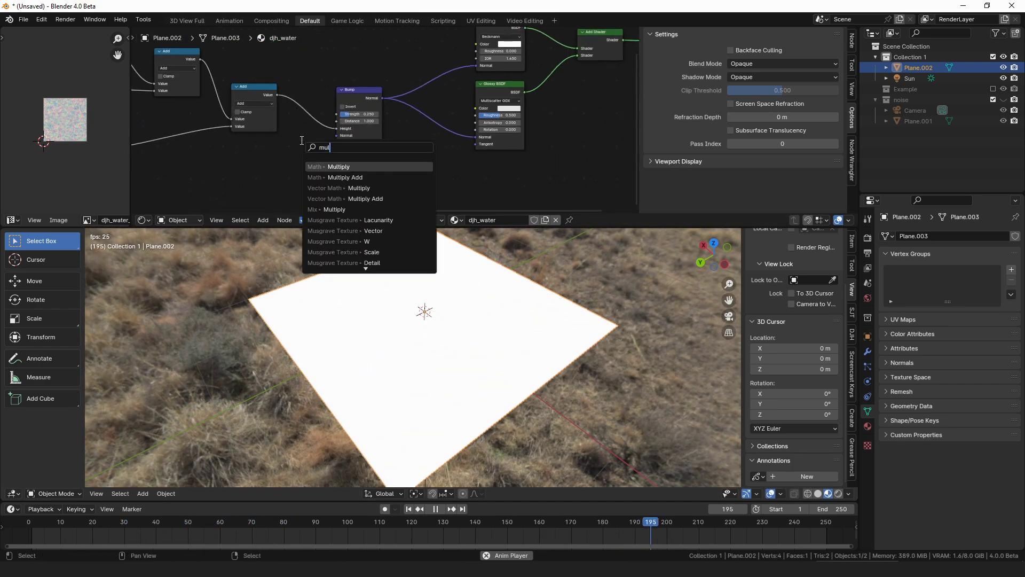
key("Return")
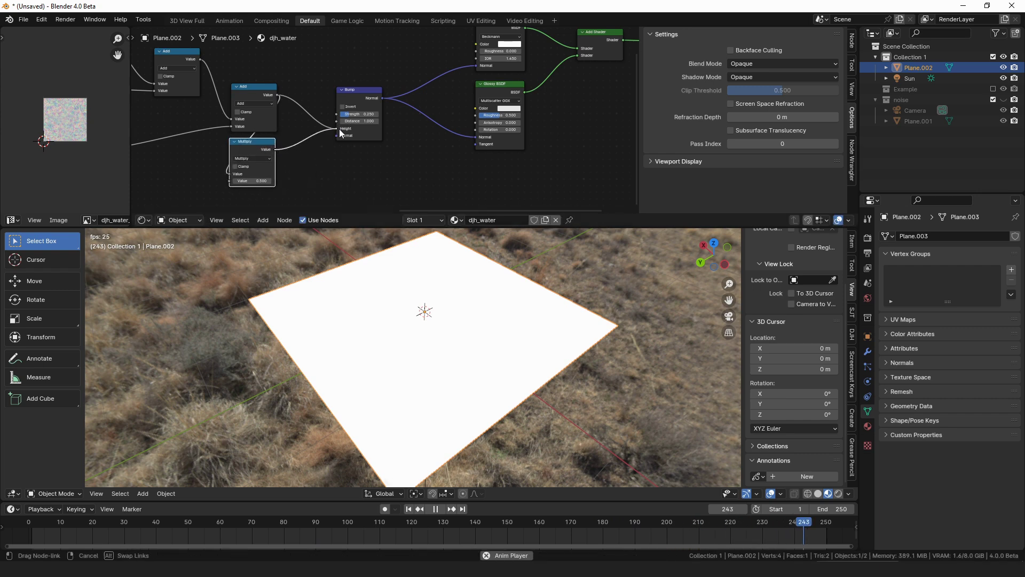
left_click_drag(339, 129, 339, 130)
middle_click_drag(340, 129, 512, 111)
scroll(436, 140, "up", 2)
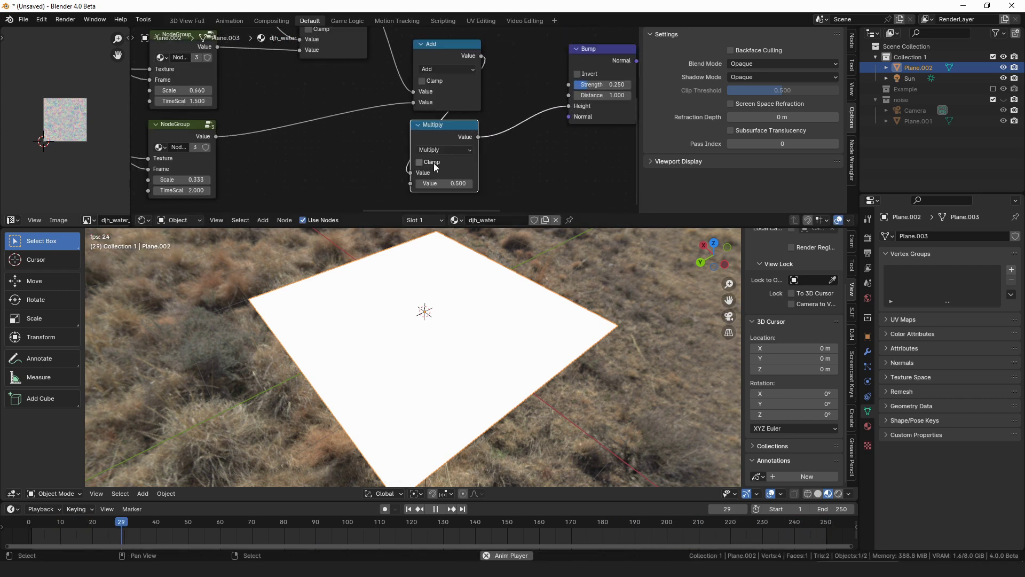
type(".0")
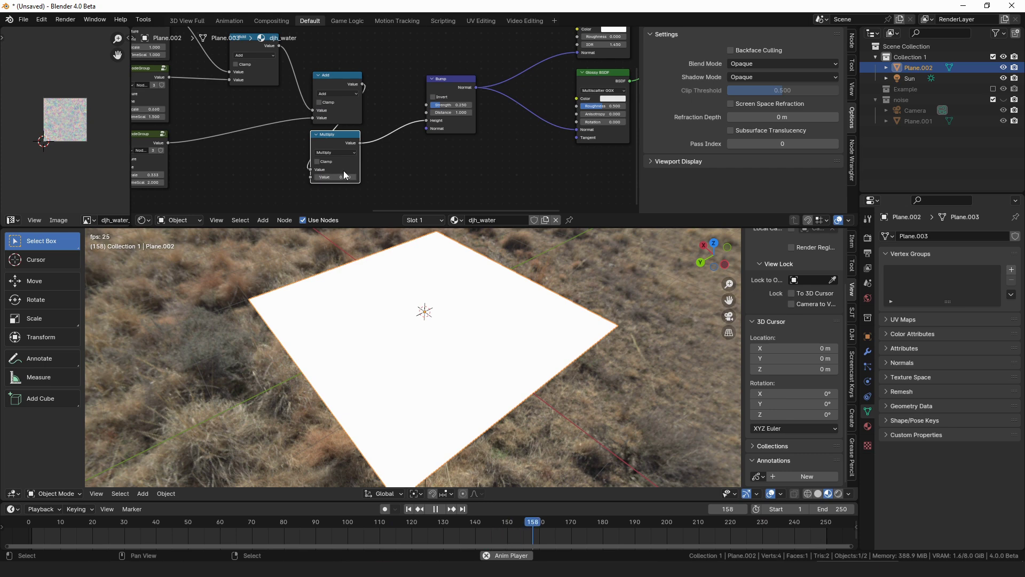
left_click(339, 174)
middle_click_drag(454, 137, 374, 193)
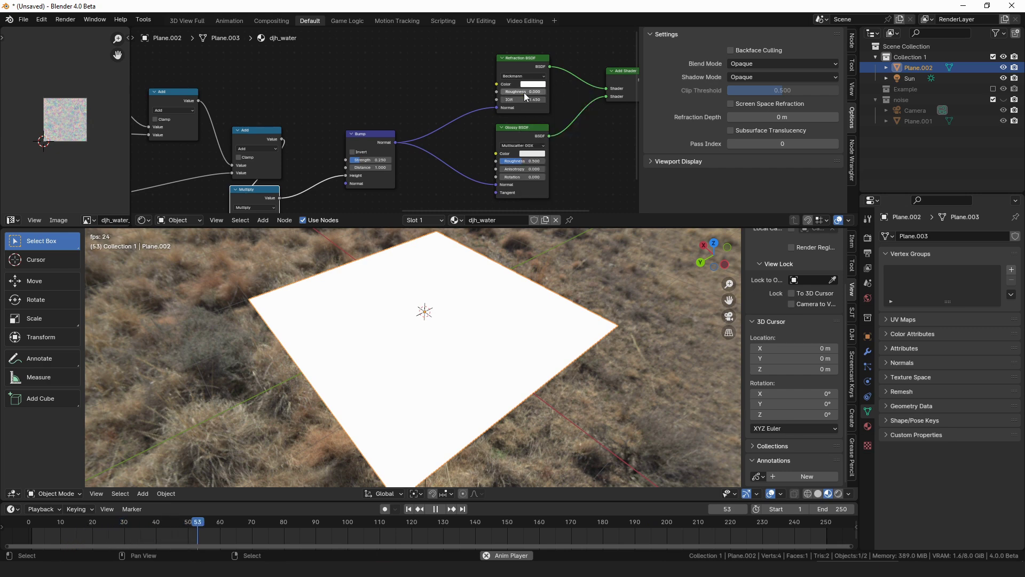
Darken the Glossy BSDF's colour to grey and set its Roughness to 0.1.
scroll(534, 96, "up", 2)
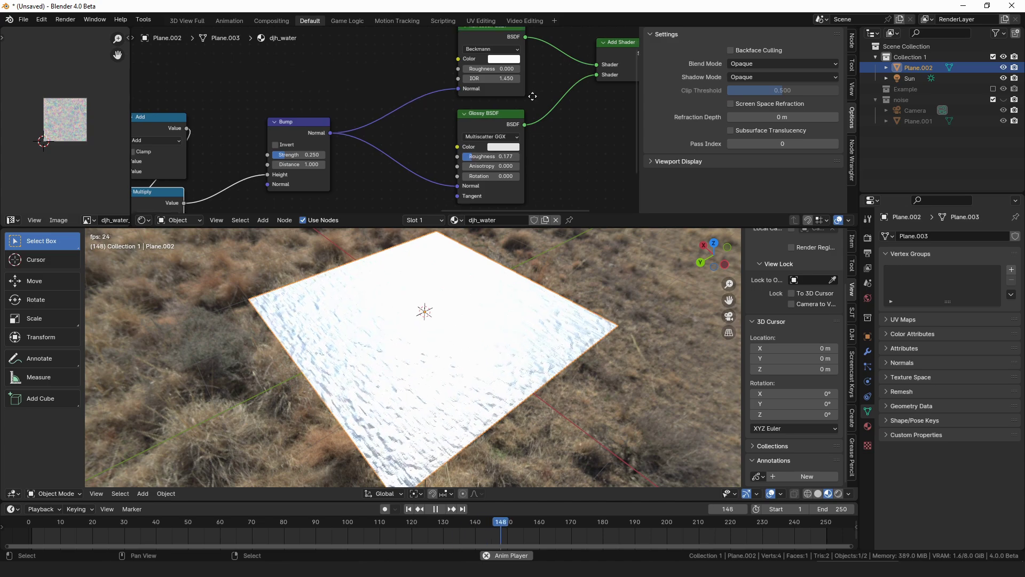
middle_click_drag(533, 96, 494, 102)
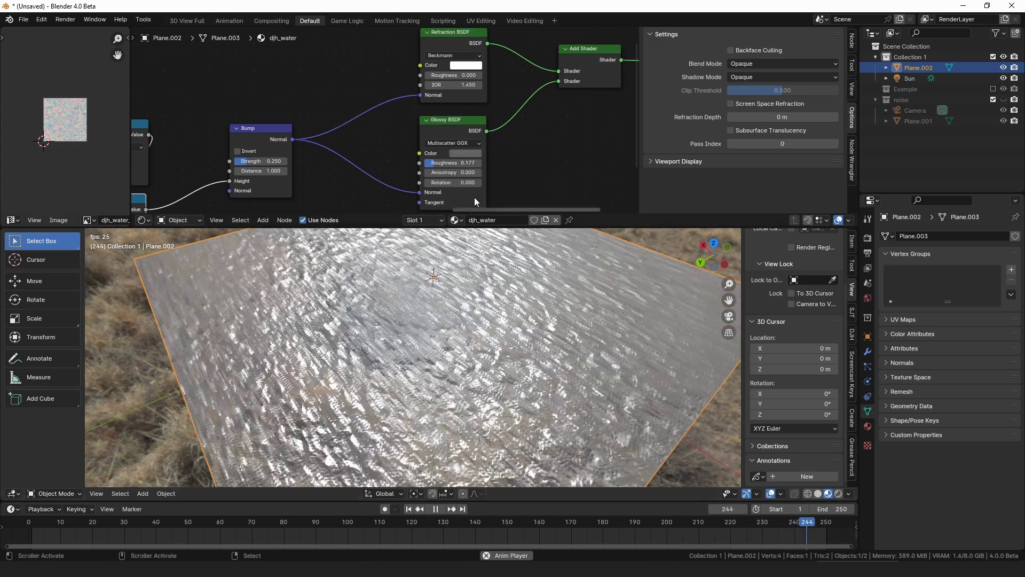
middle_click_drag(460, 171, 477, 146)
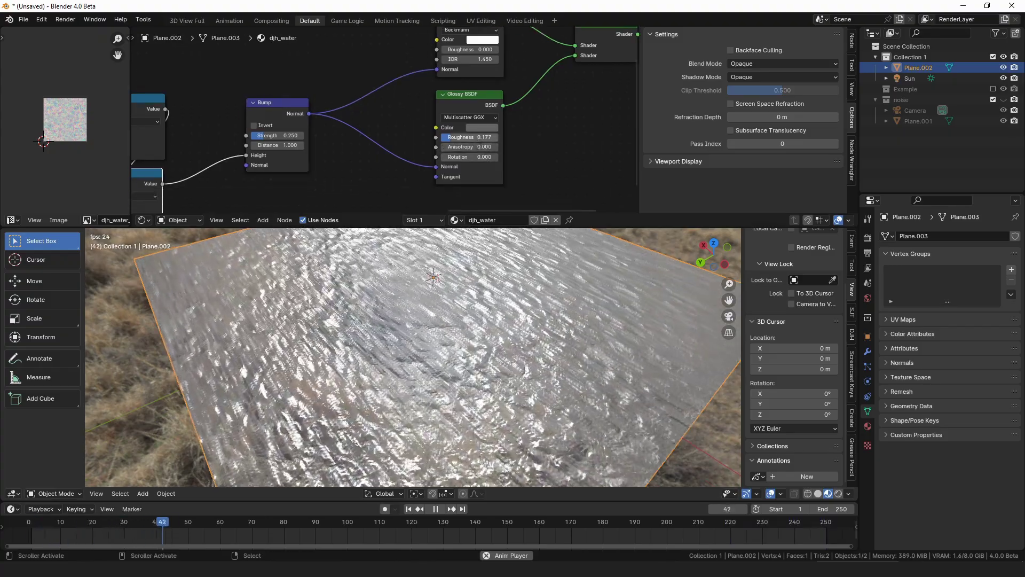
left_click(484, 138)
type("0.176923")
key("Return")
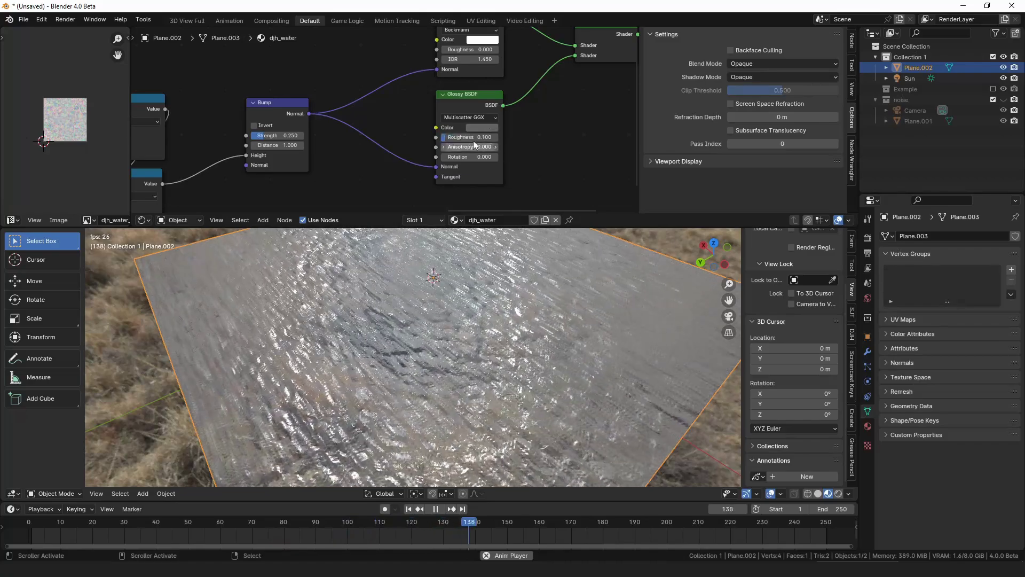
Darken the Glossy BSDF's colour further to weaken the water's reflections.
left_click(482, 128)
mouse_move(555, 184)
left_mouse_down()
mouse_move(556, 206)
mouse_move(556, 195)
left_mouse_up()
scroll(491, 334, "down", 2)
middle_click_drag(489, 330, 507, 341)
Set the second value of the Multiply node feeding Combine XYZ to 0.006.
scroll(385, 112, "down", 7)
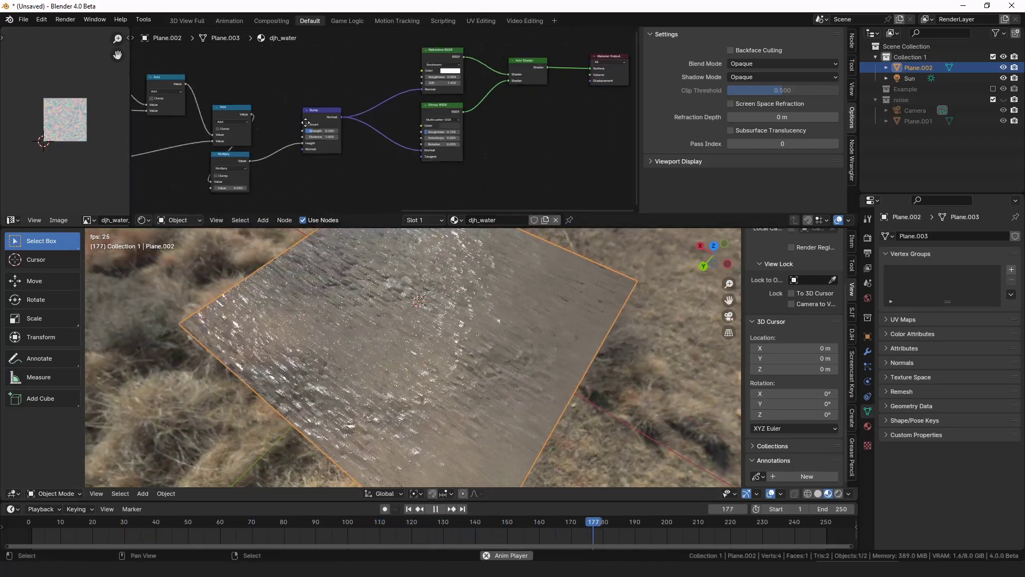
middle_click_drag(385, 112, 610, 136)
scroll(382, 134, "up", 4)
middle_click_drag(411, 198, 395, 166)
scroll(415, 166, "up", 3)
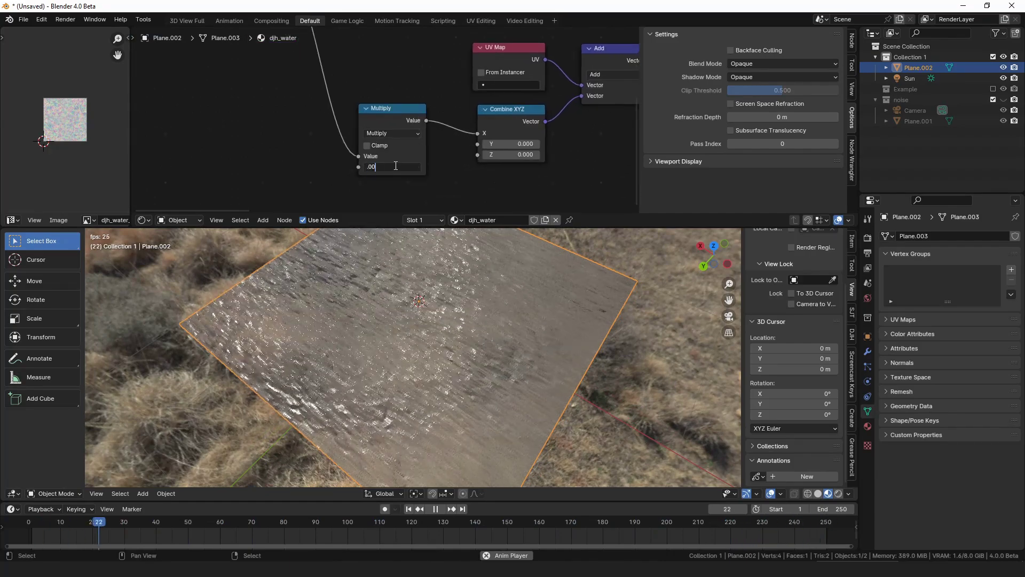
Examine the animated water surface up close and from farther away.
scroll(448, 328, "up", 4)
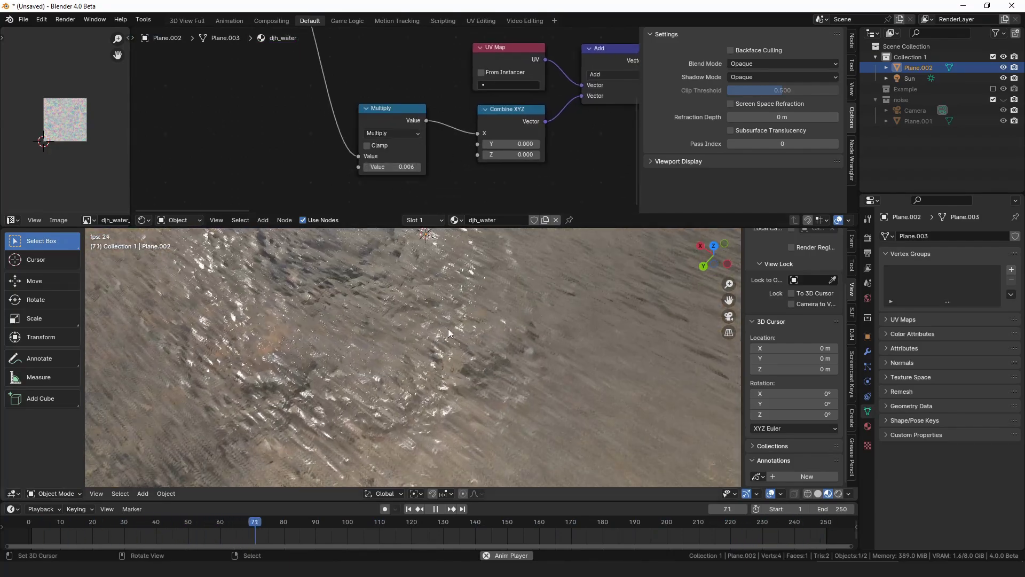
scroll(448, 332, "down", 5)
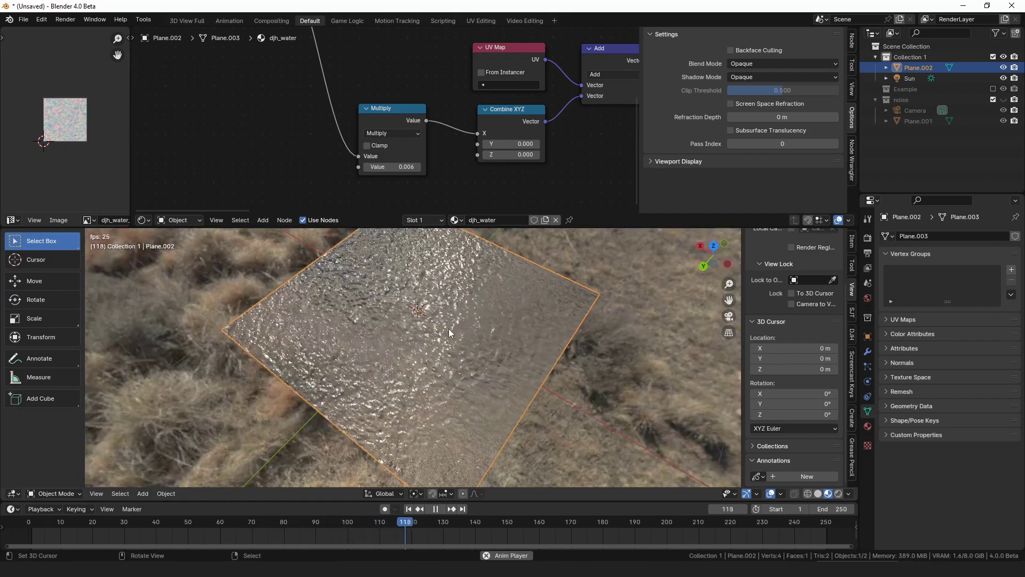
scroll(401, 202, "down", 5)
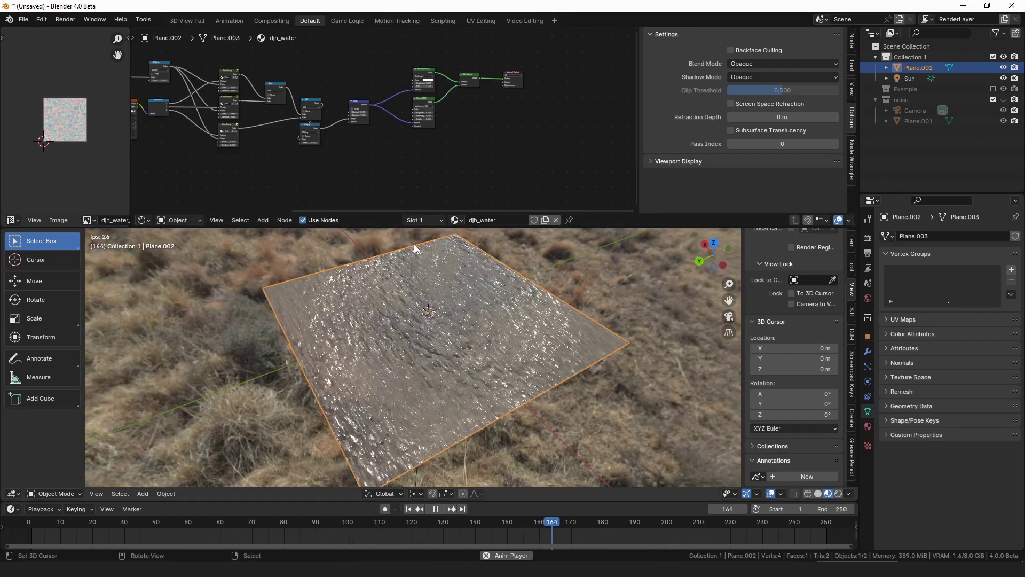
scroll(438, 355, "up", 5)
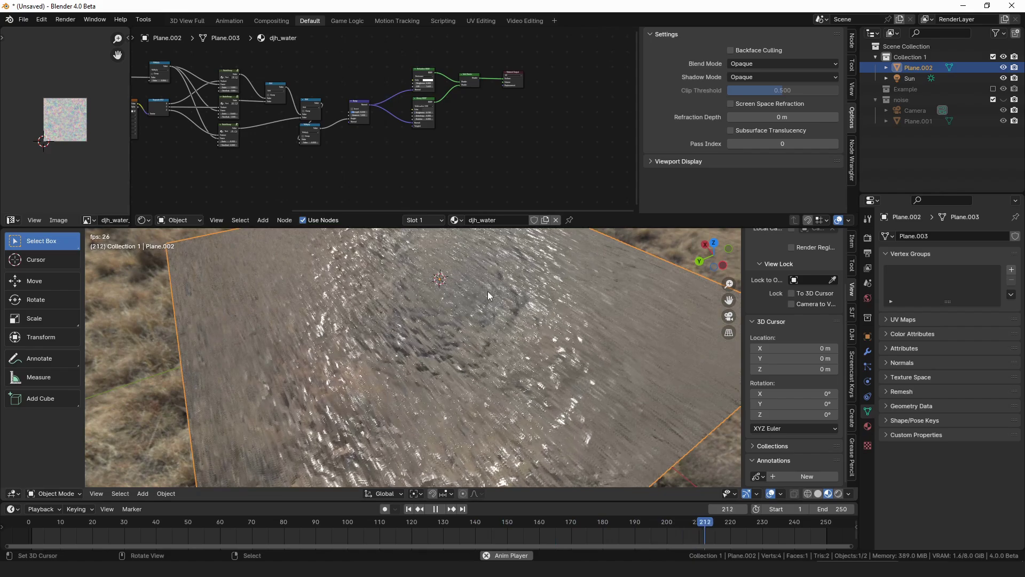
scroll(488, 291, "down", 4)
scroll(490, 296, "up", 5)
scroll(481, 117, "down", 3)
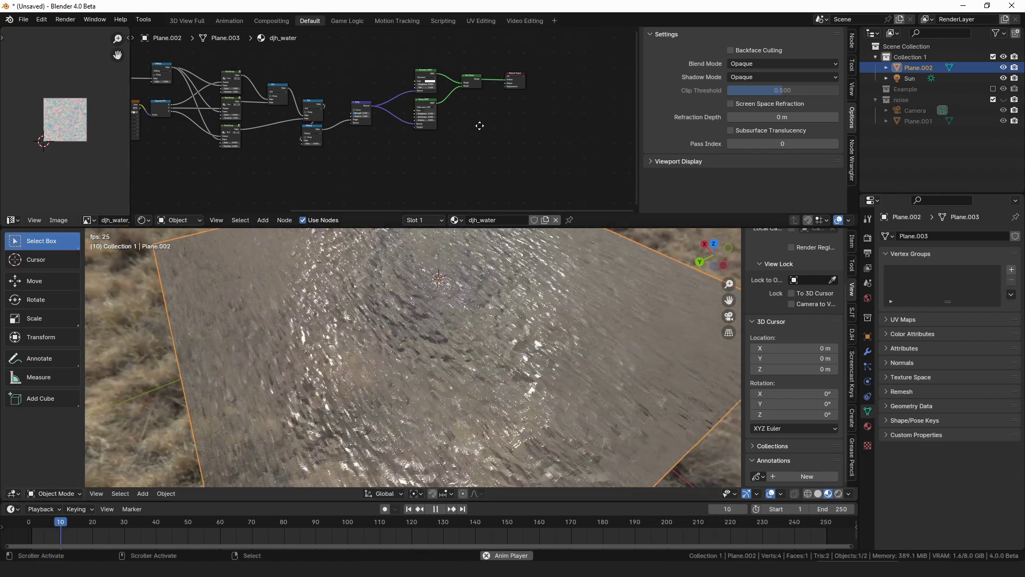
left_click_drag(548, 69, 391, 172)
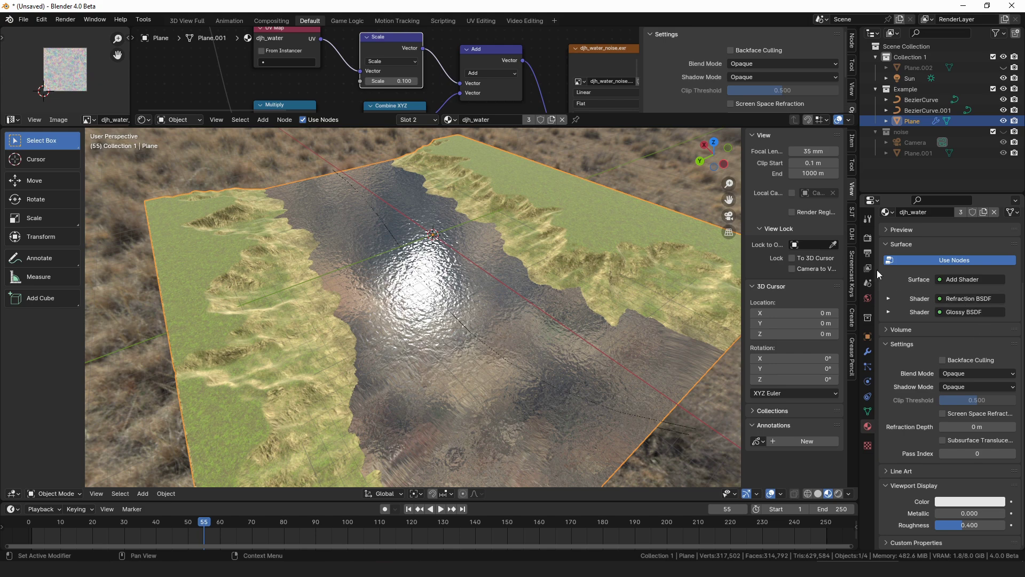
Enable Refraction under Screen Space Reflections in the EEVEE render settings.
left_click(867, 239)
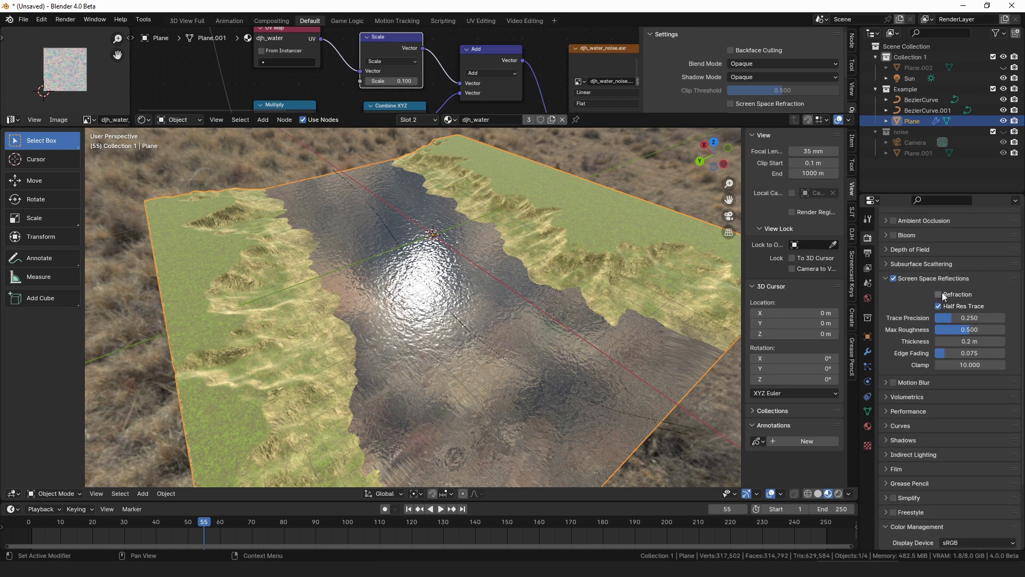
left_click(887, 279)
scroll(936, 290, "up", 3)
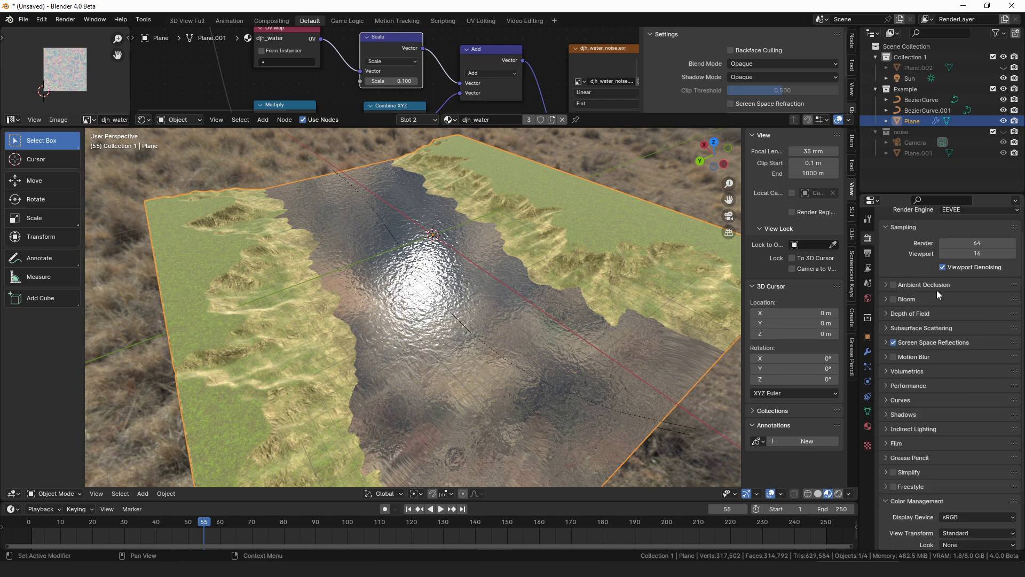
Enable Screen Space Refraction for the djh_water material and play the animation on the example terrain.
left_click(867, 426)
scroll(914, 385, "down", 3)
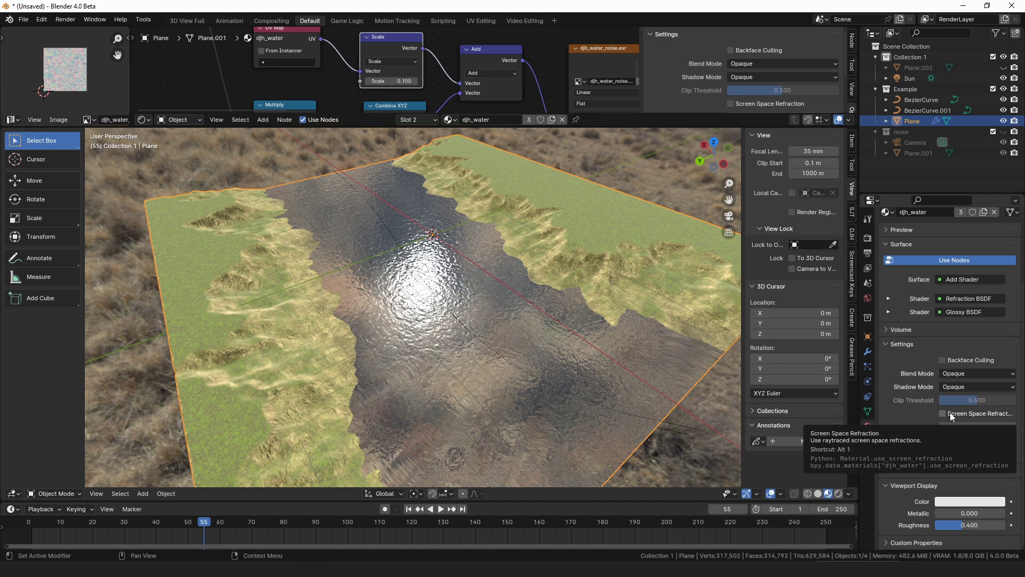
left_click(950, 412)
key("space")
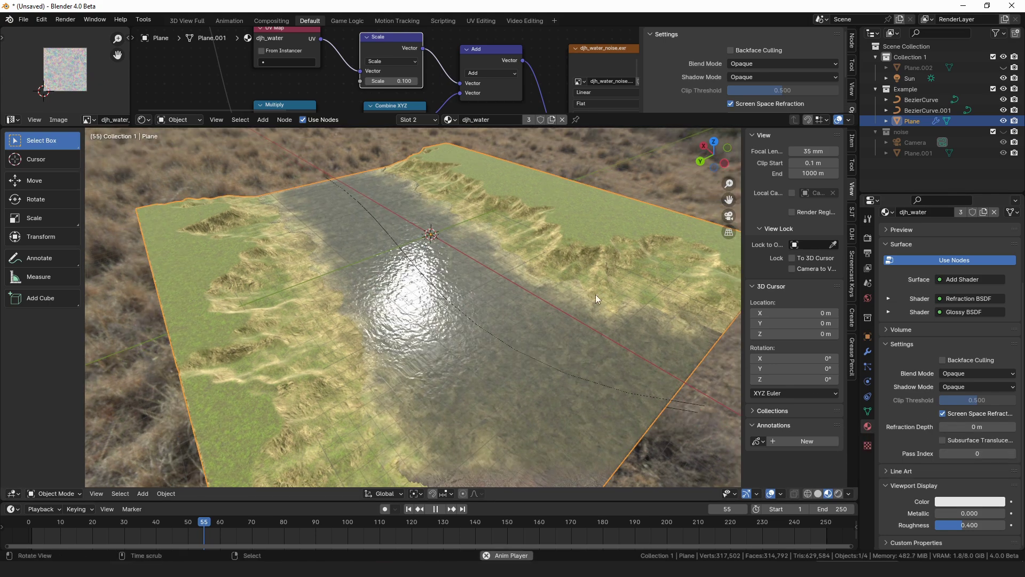
middle_click_drag(562, 275, 565, 283)
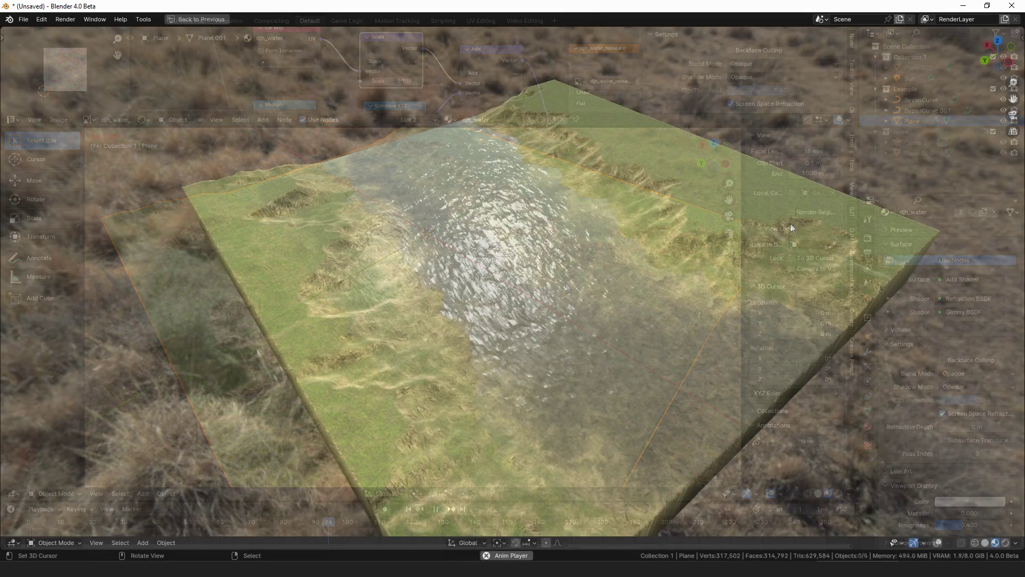